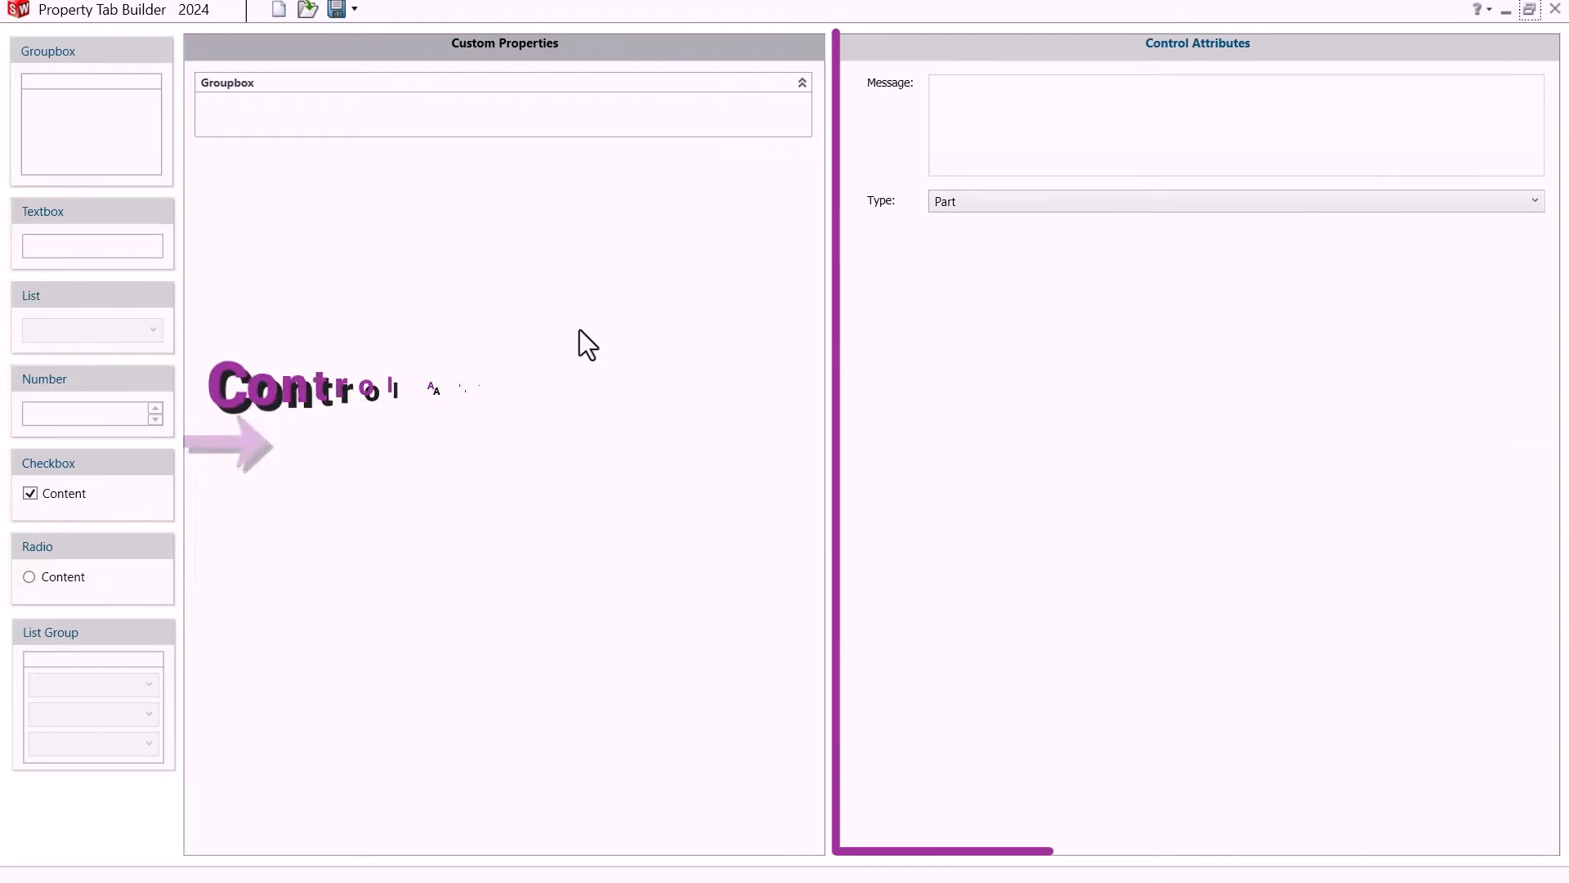
# - Set the template message to "Fill the information necessary for this item." and its type to Part
pyautogui.click(960, 120)
pyautogui.write('Fill the information necessary for this item.')
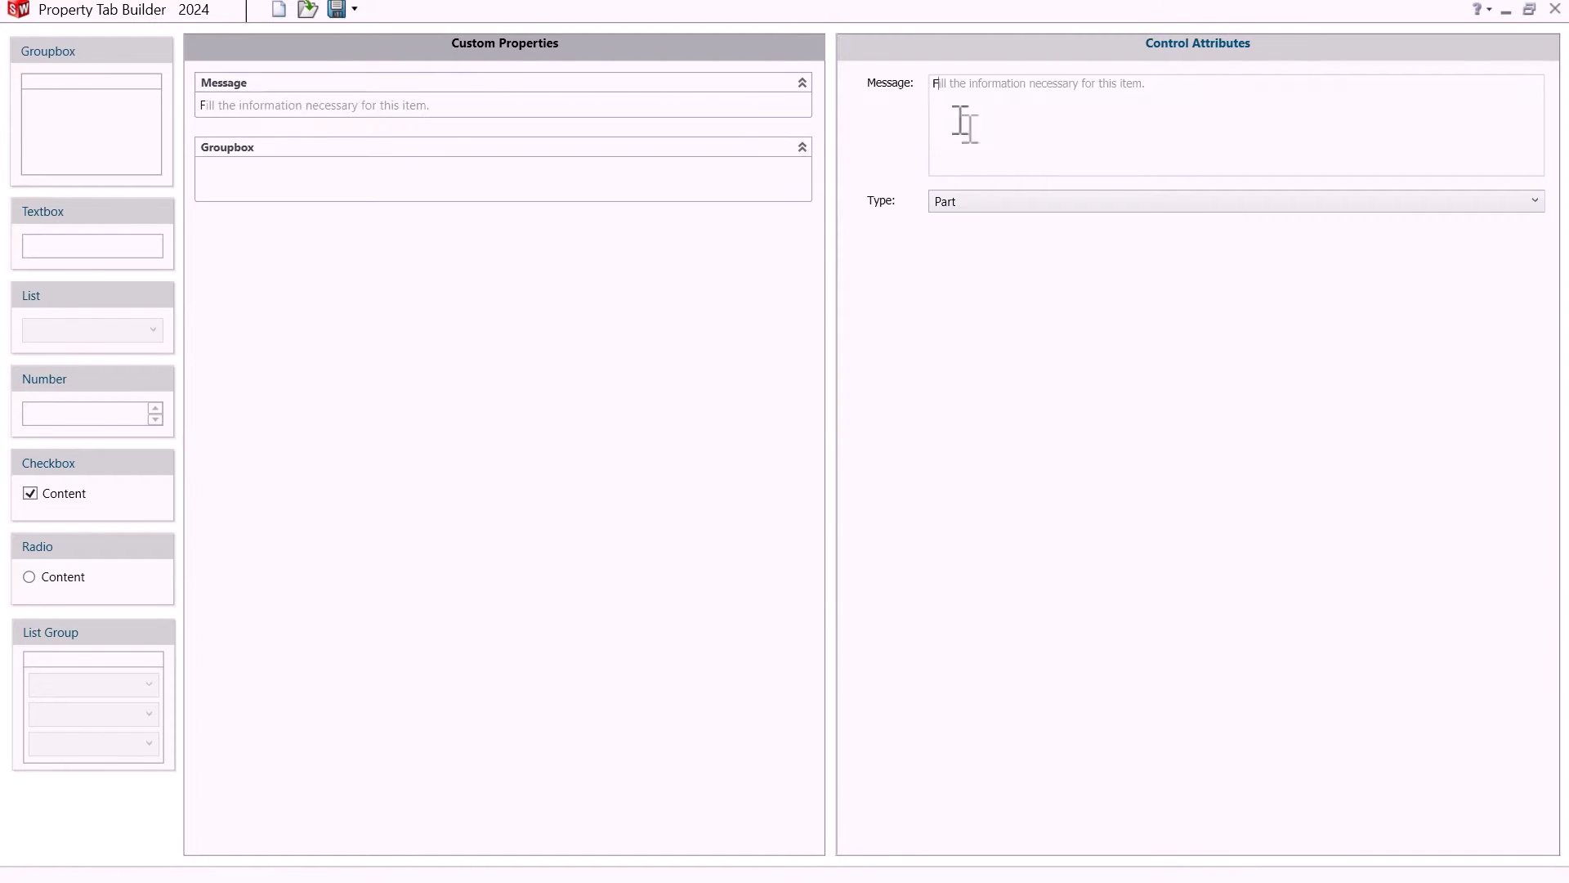
pyautogui.click(982, 204)
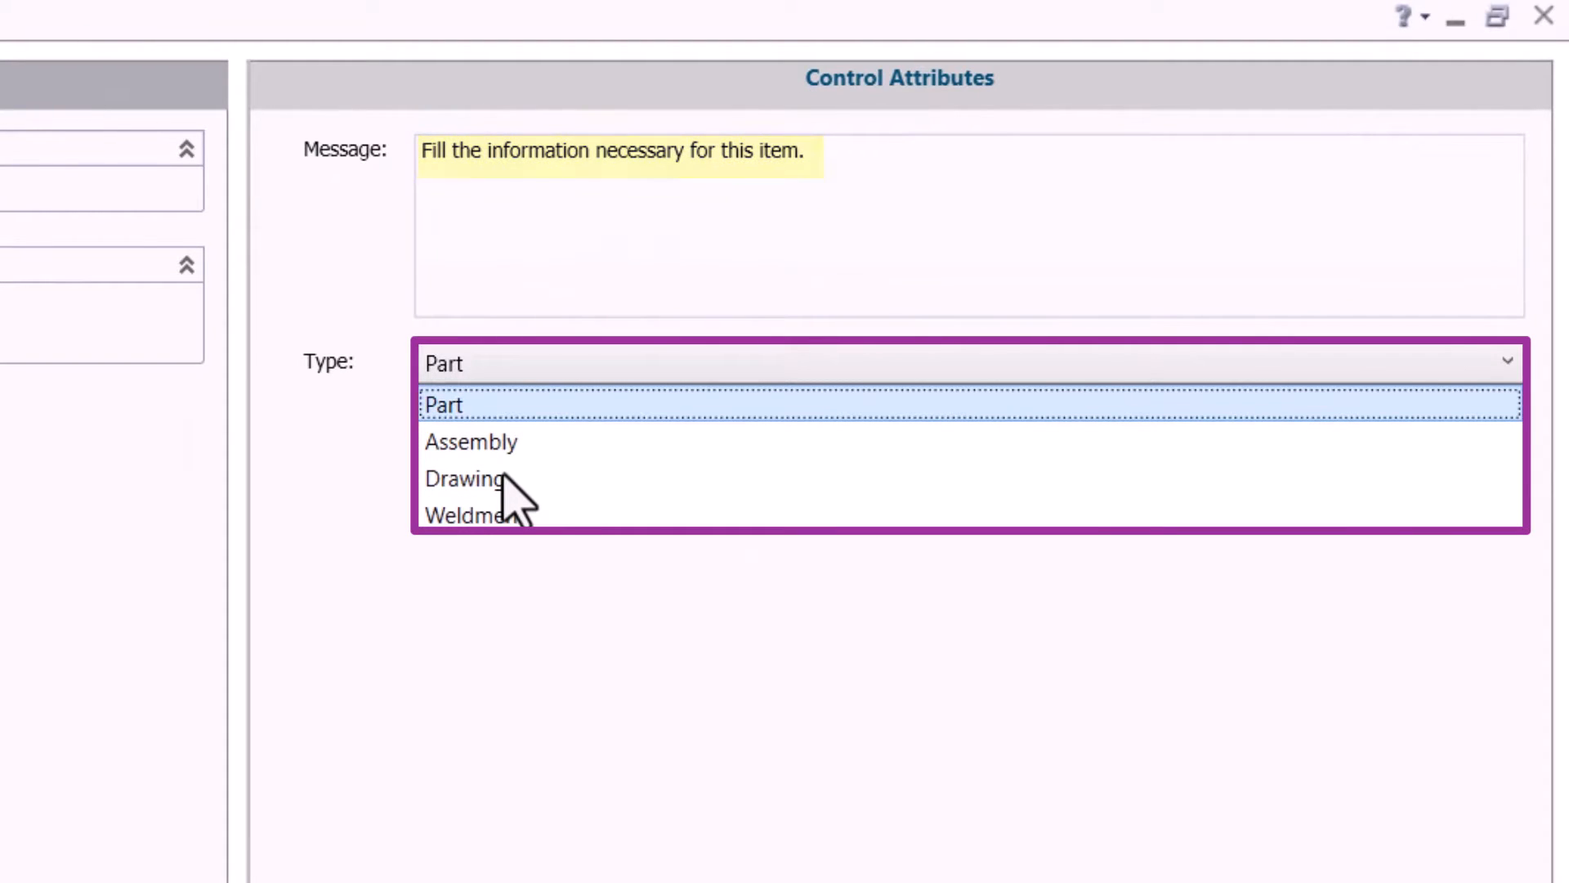
pyautogui.click(479, 415)
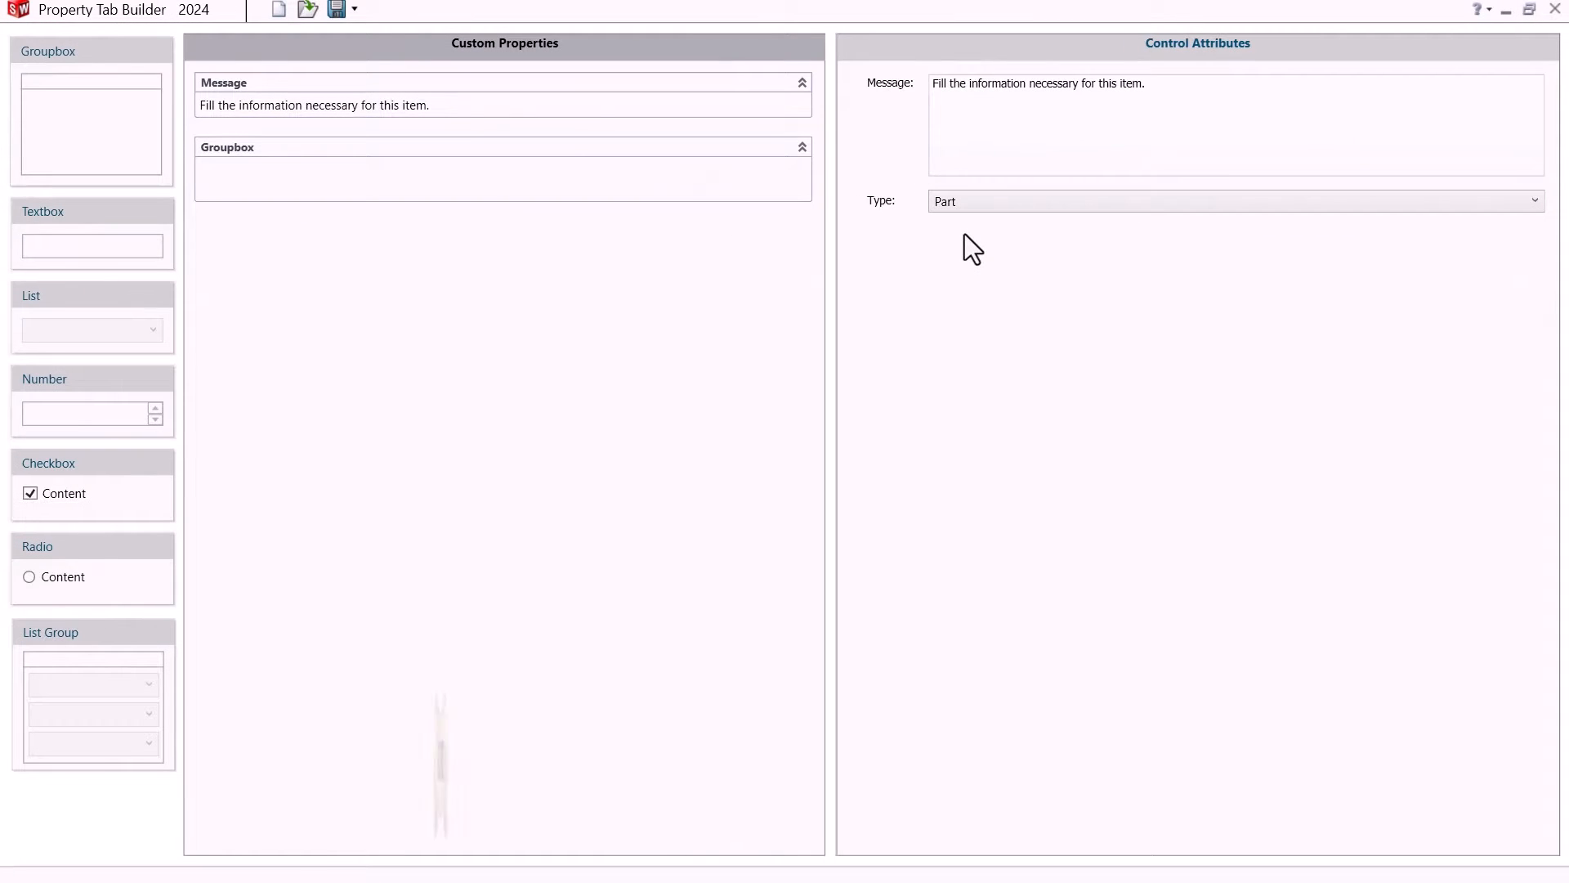
# - Change the existing groupbox's caption to "Document Info"
pyautogui.click(554, 154)
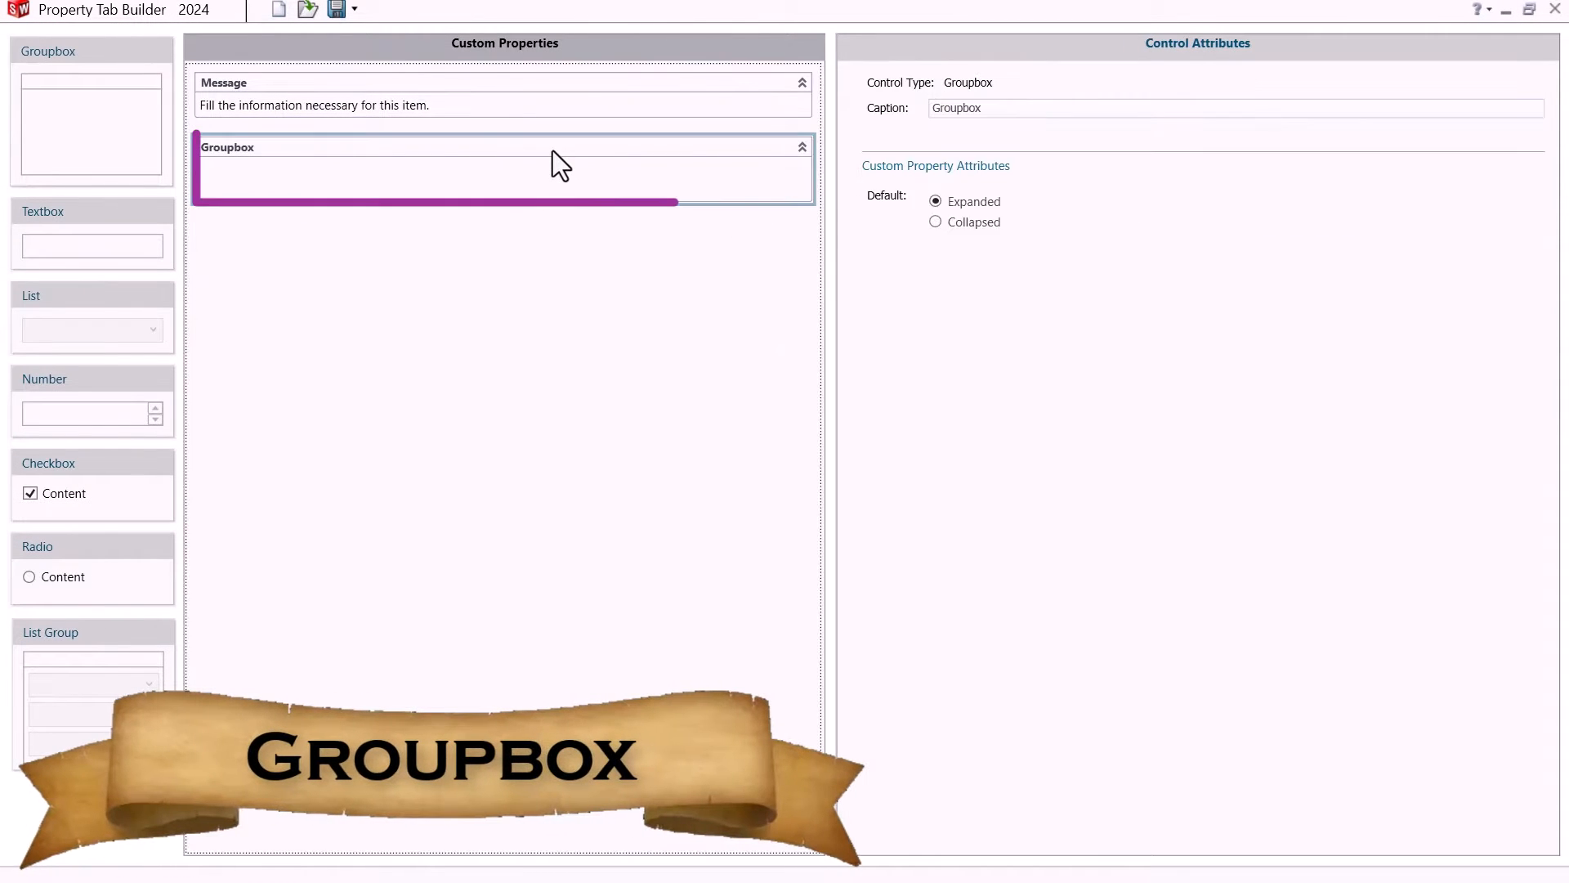
pyautogui.doubleClick(997, 108)
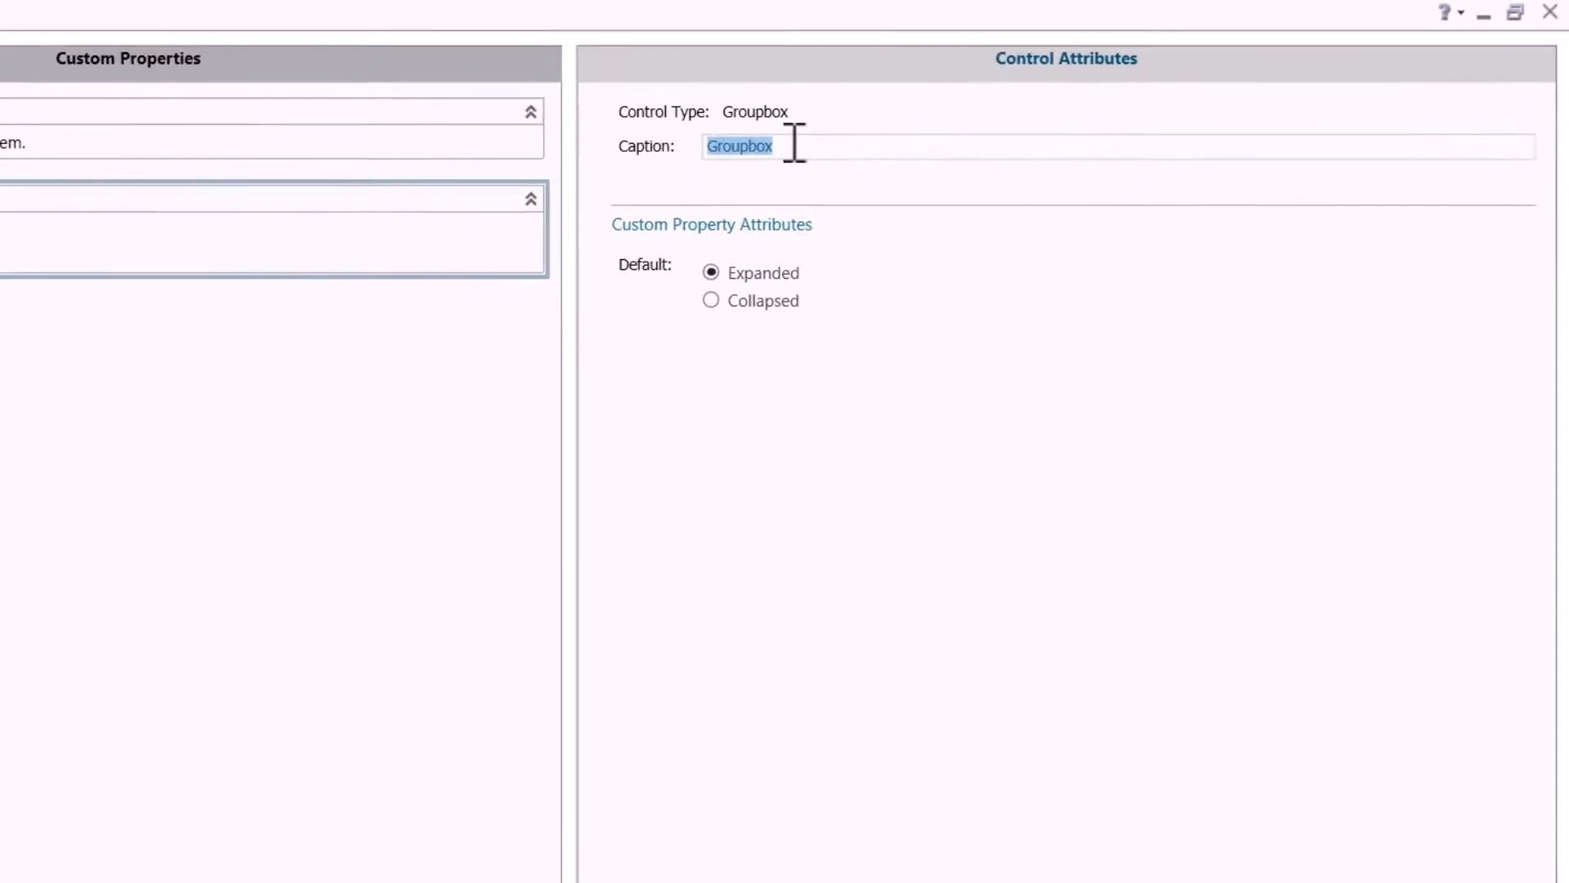
pyautogui.write('Document Inf')
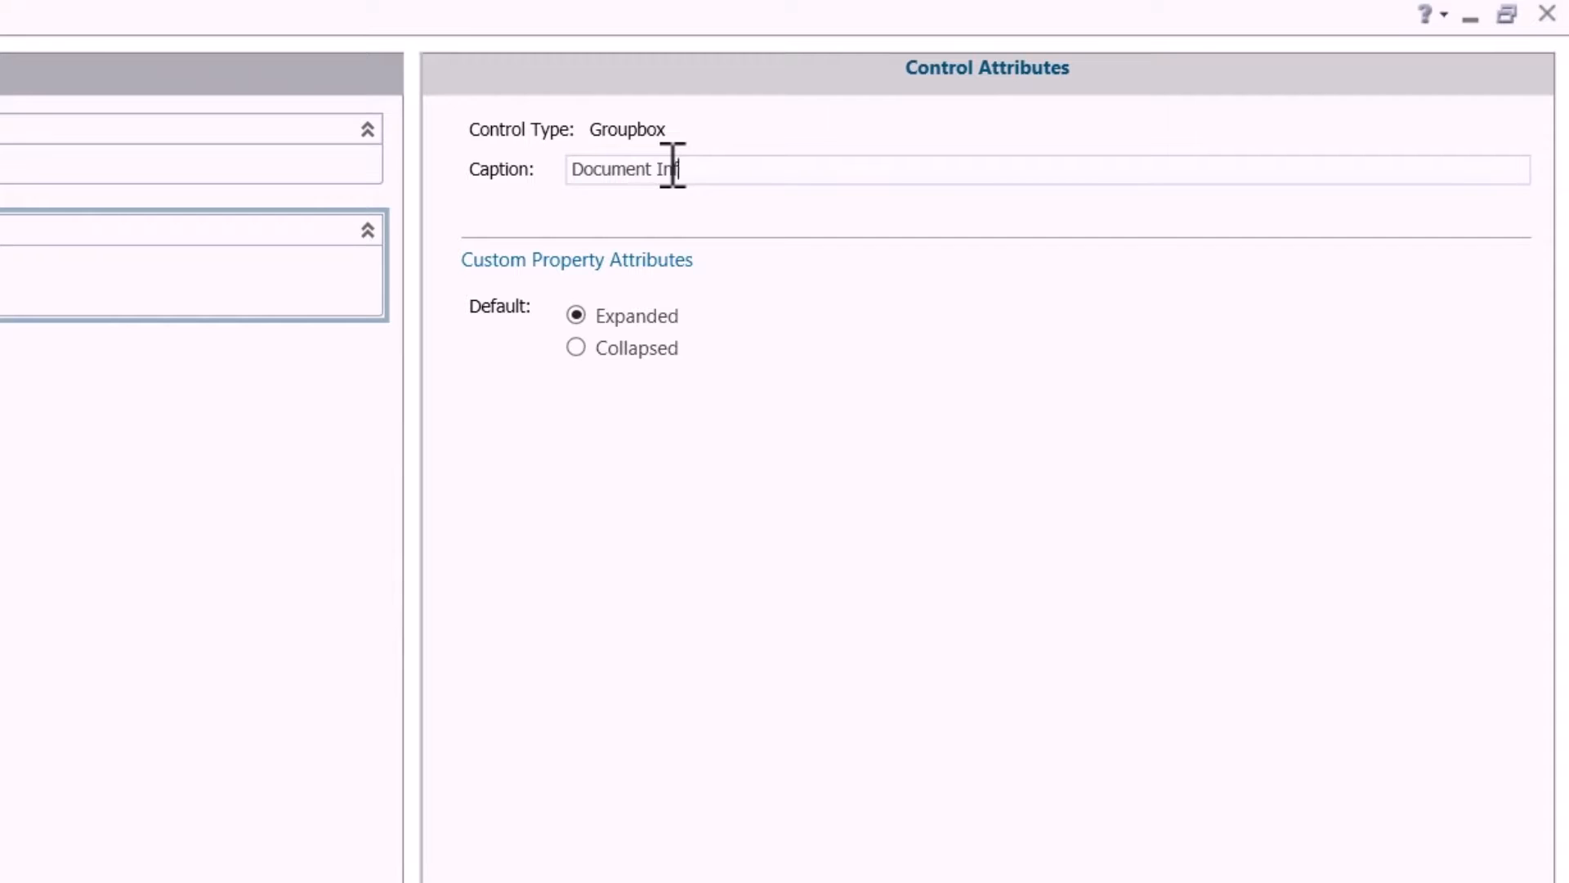
pyautogui.write('o')
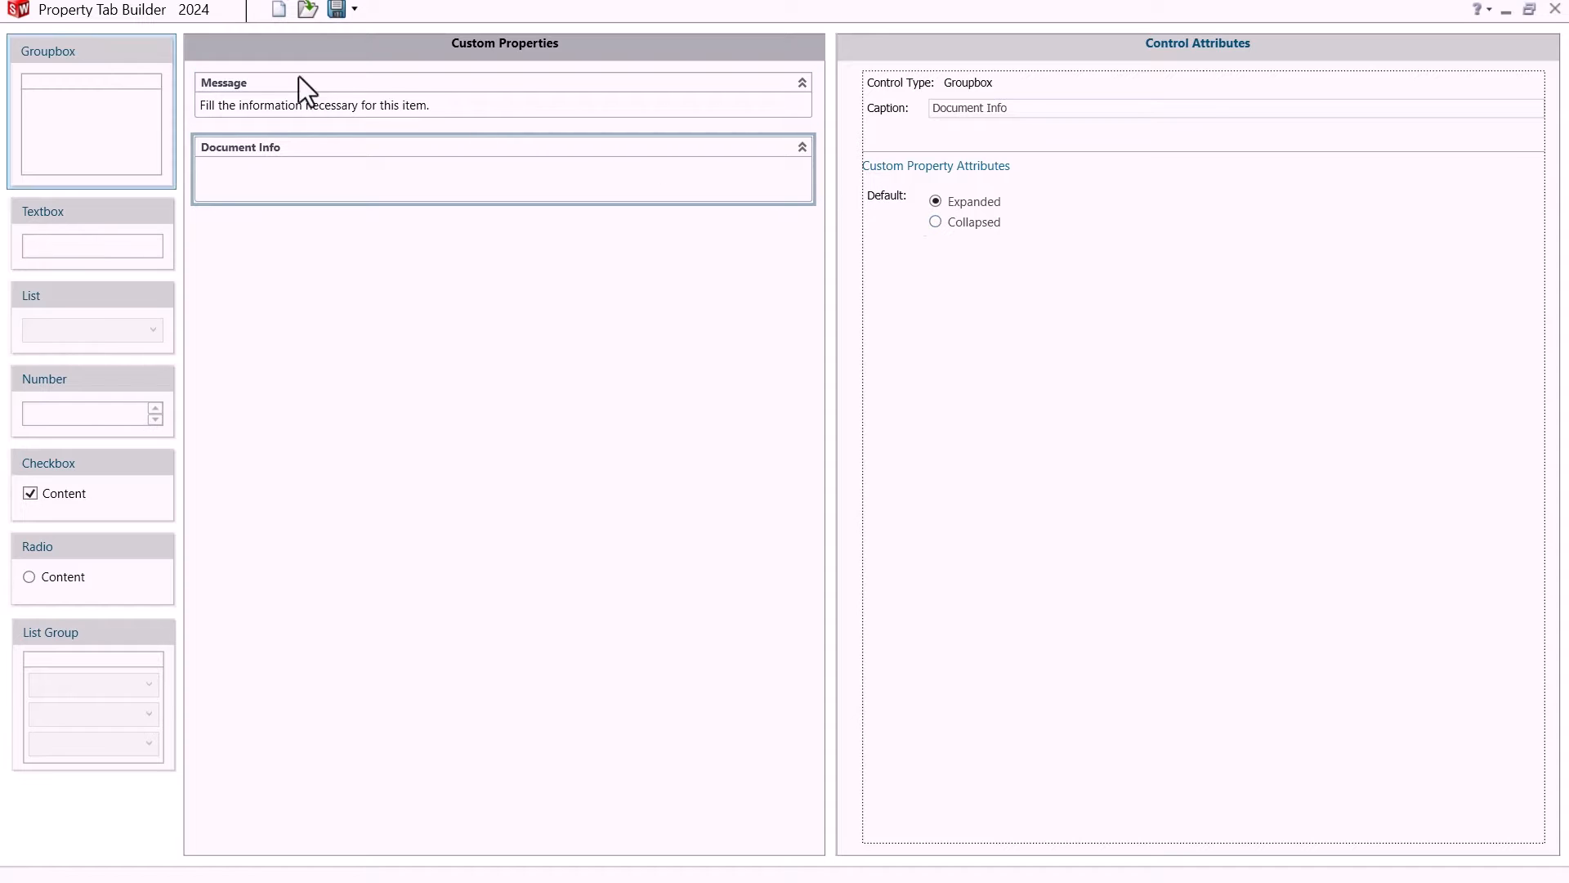
# - Add a second groupbox below Document Info and change the first groupbox's caption to "Material Info"
pyautogui.moveTo(233, 109); pyautogui.dragTo(348, 278)
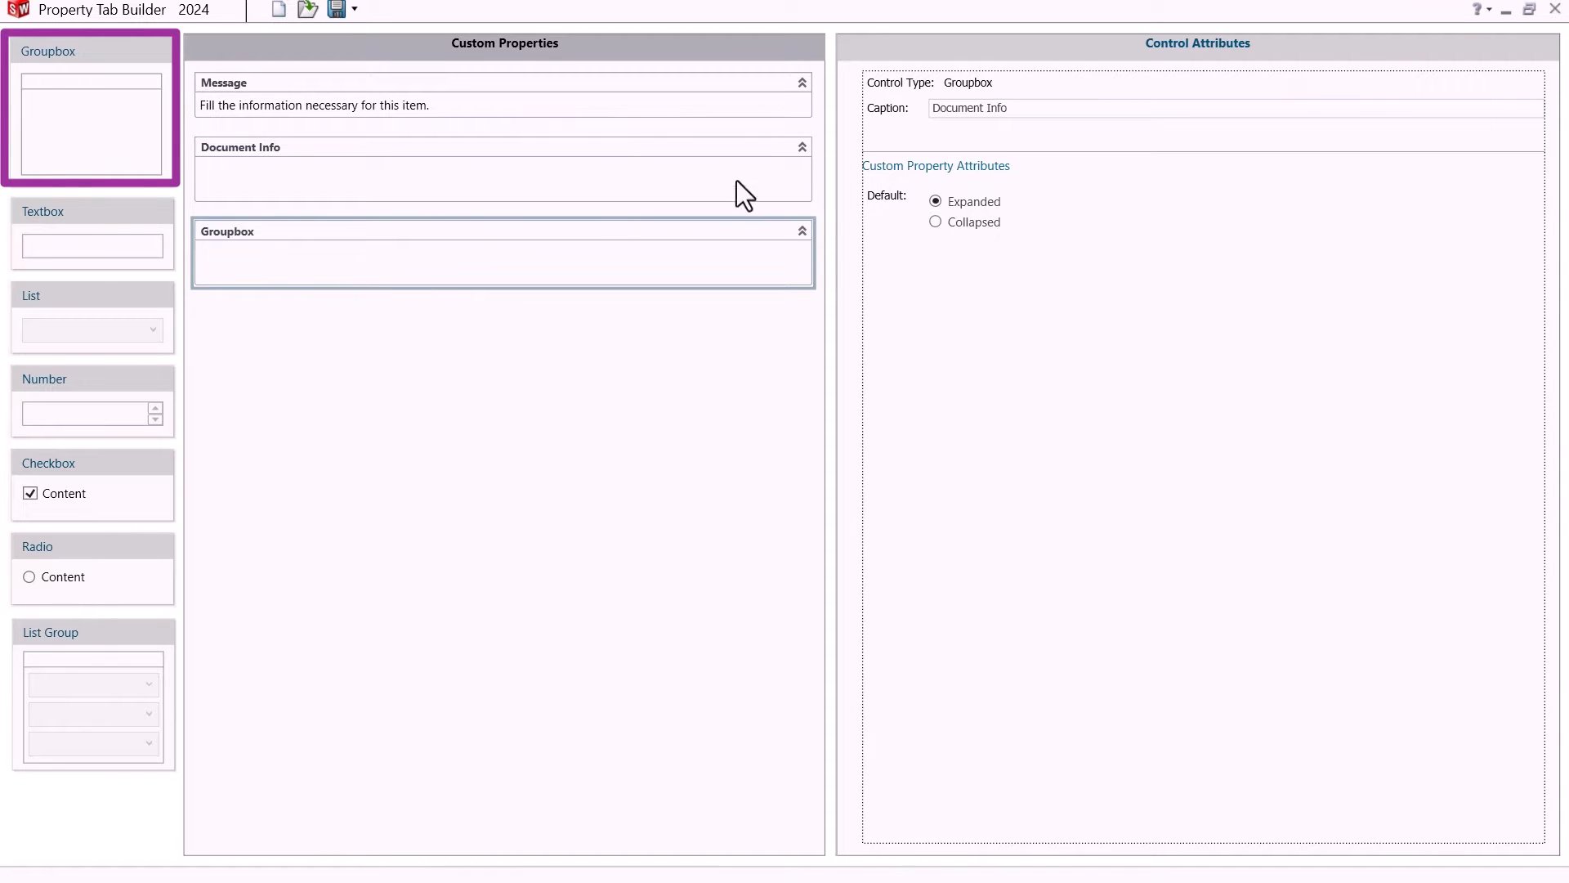
pyautogui.tripleClick(994, 116)
pyautogui.write('Material Info')
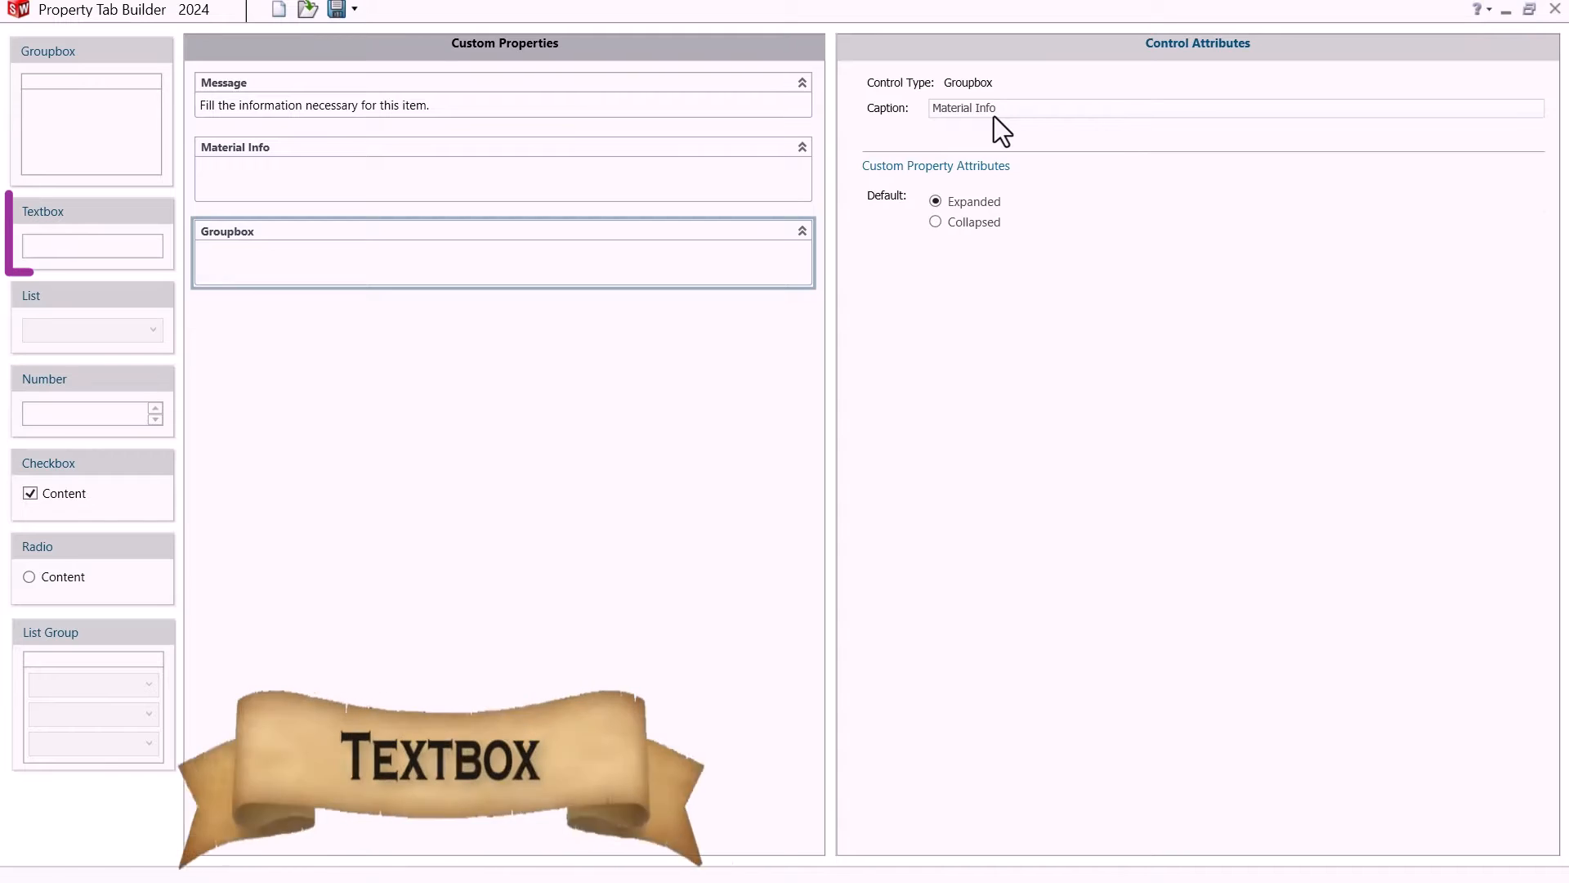
pyautogui.press('Return')
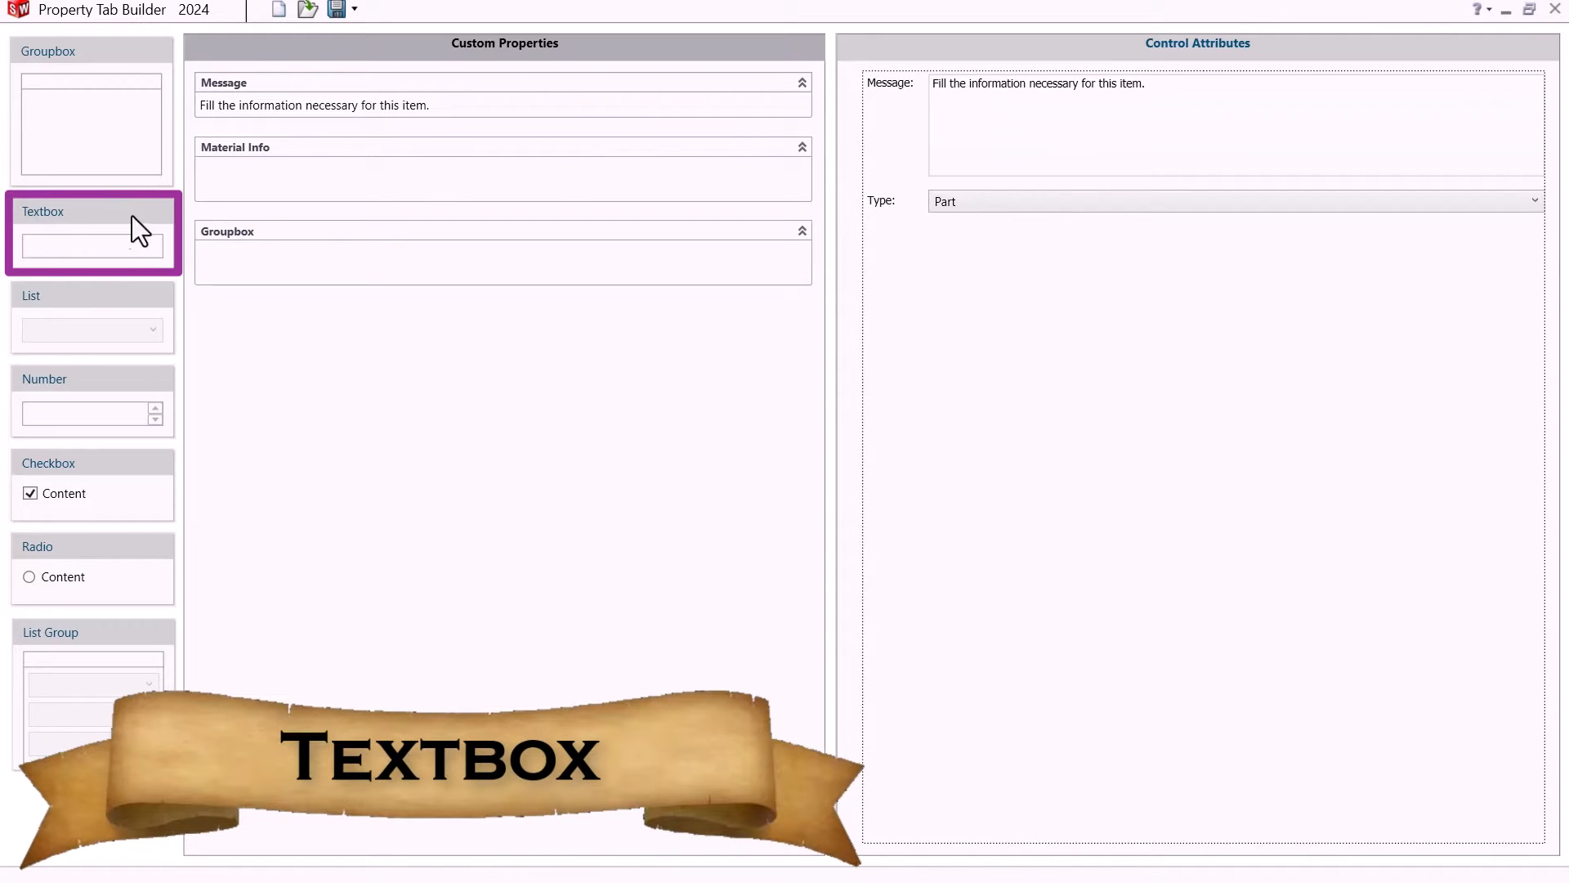
# - Add a textbox to the Material Info groupbox with the caption "Title" and the property name Title
pyautogui.moveTo(144, 227); pyautogui.dragTo(317, 191)
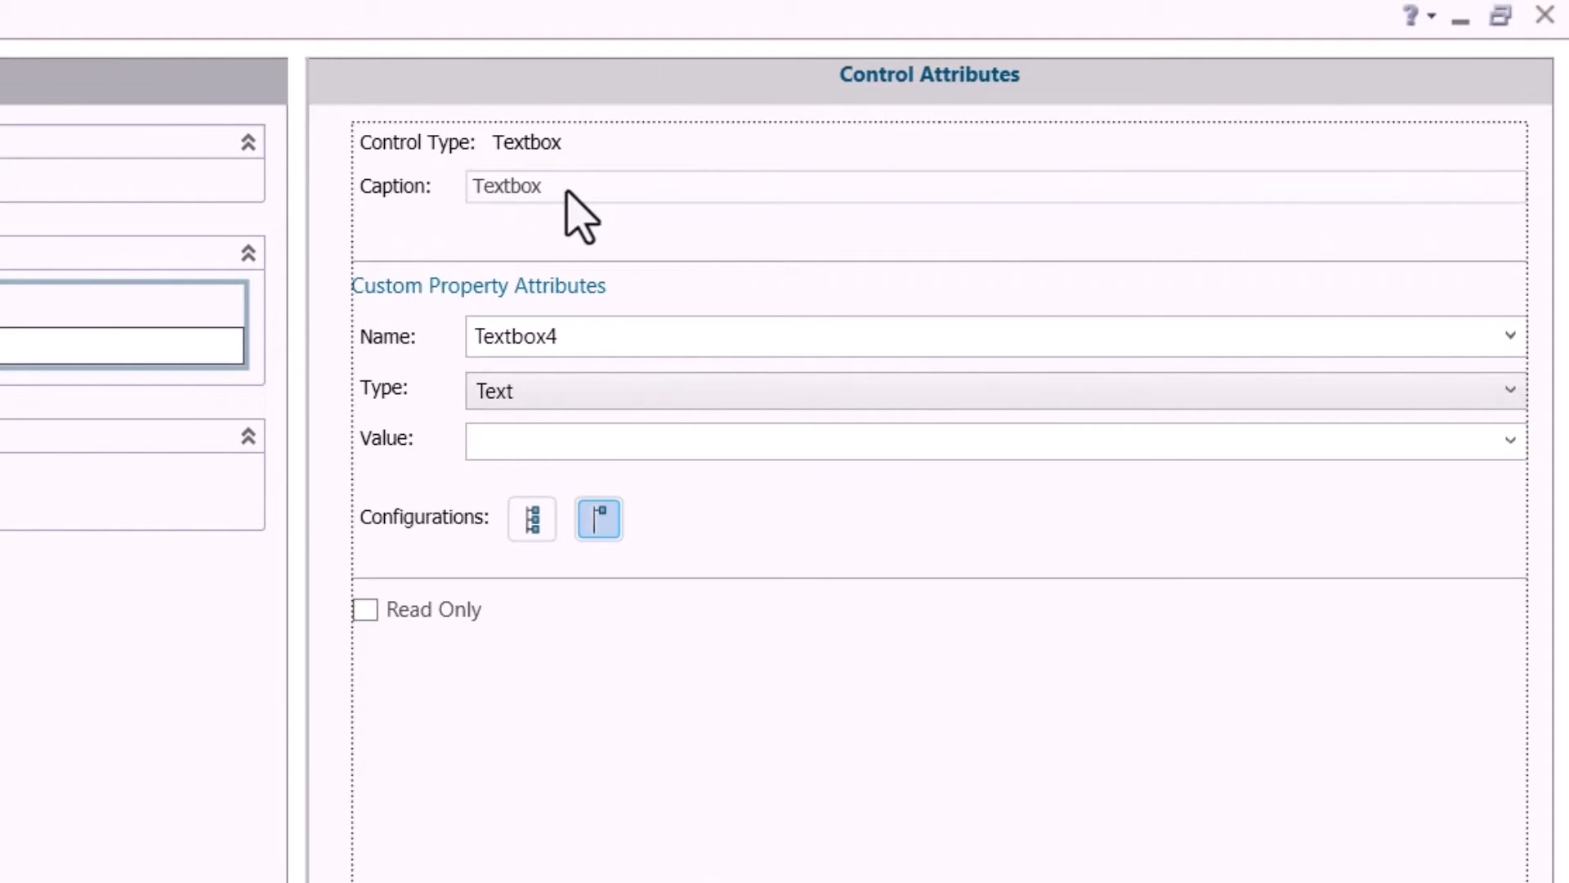
pyautogui.doubleClick(568, 187)
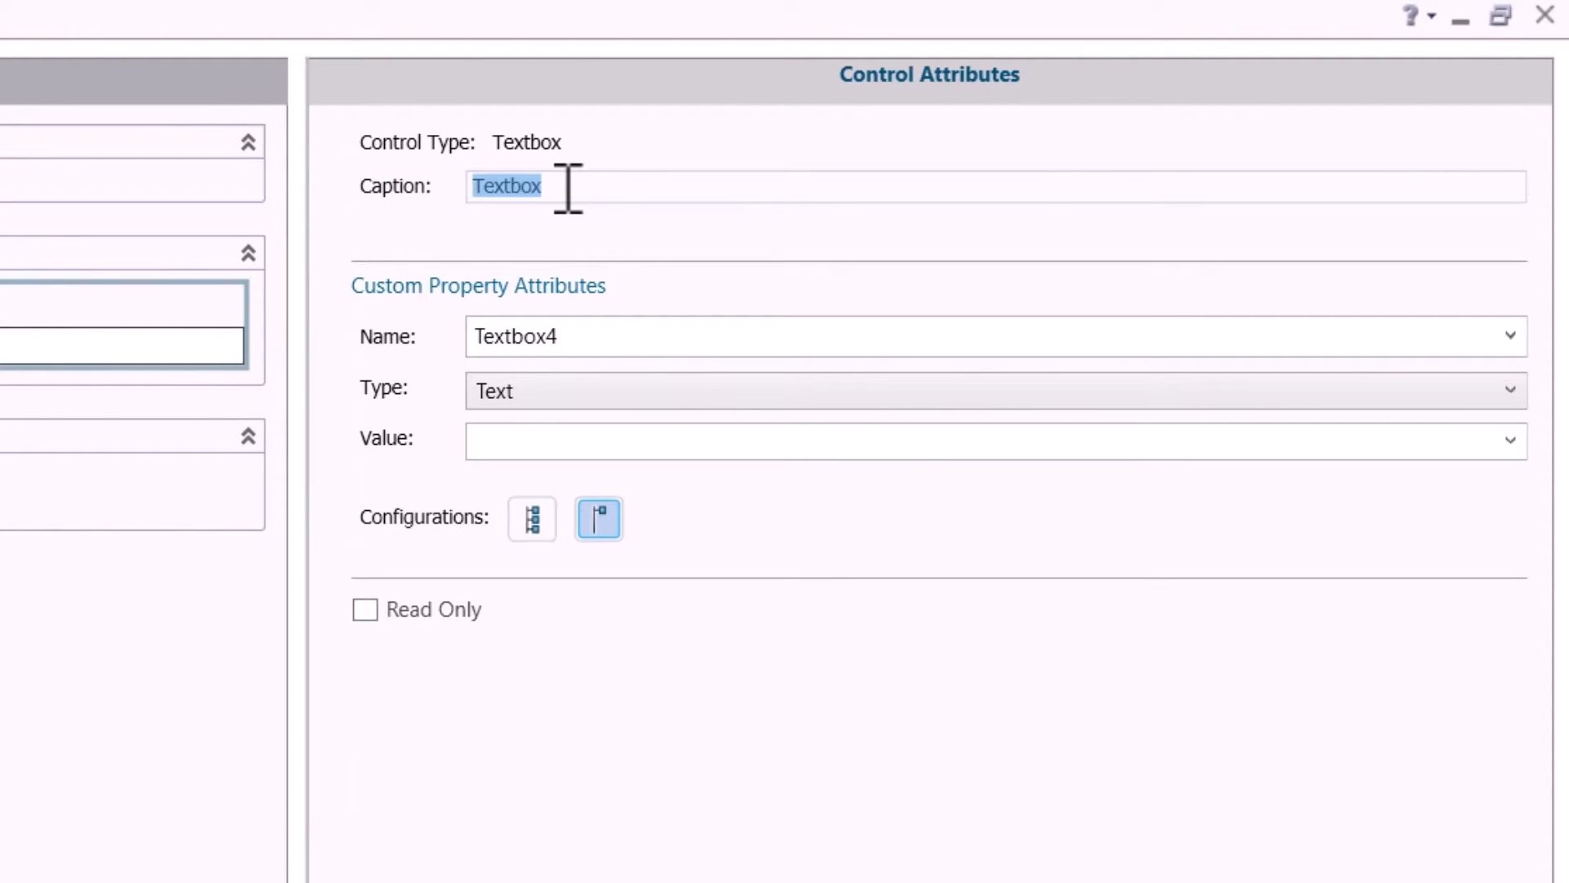
pyautogui.click(523, 336)
pyautogui.write('Tit')
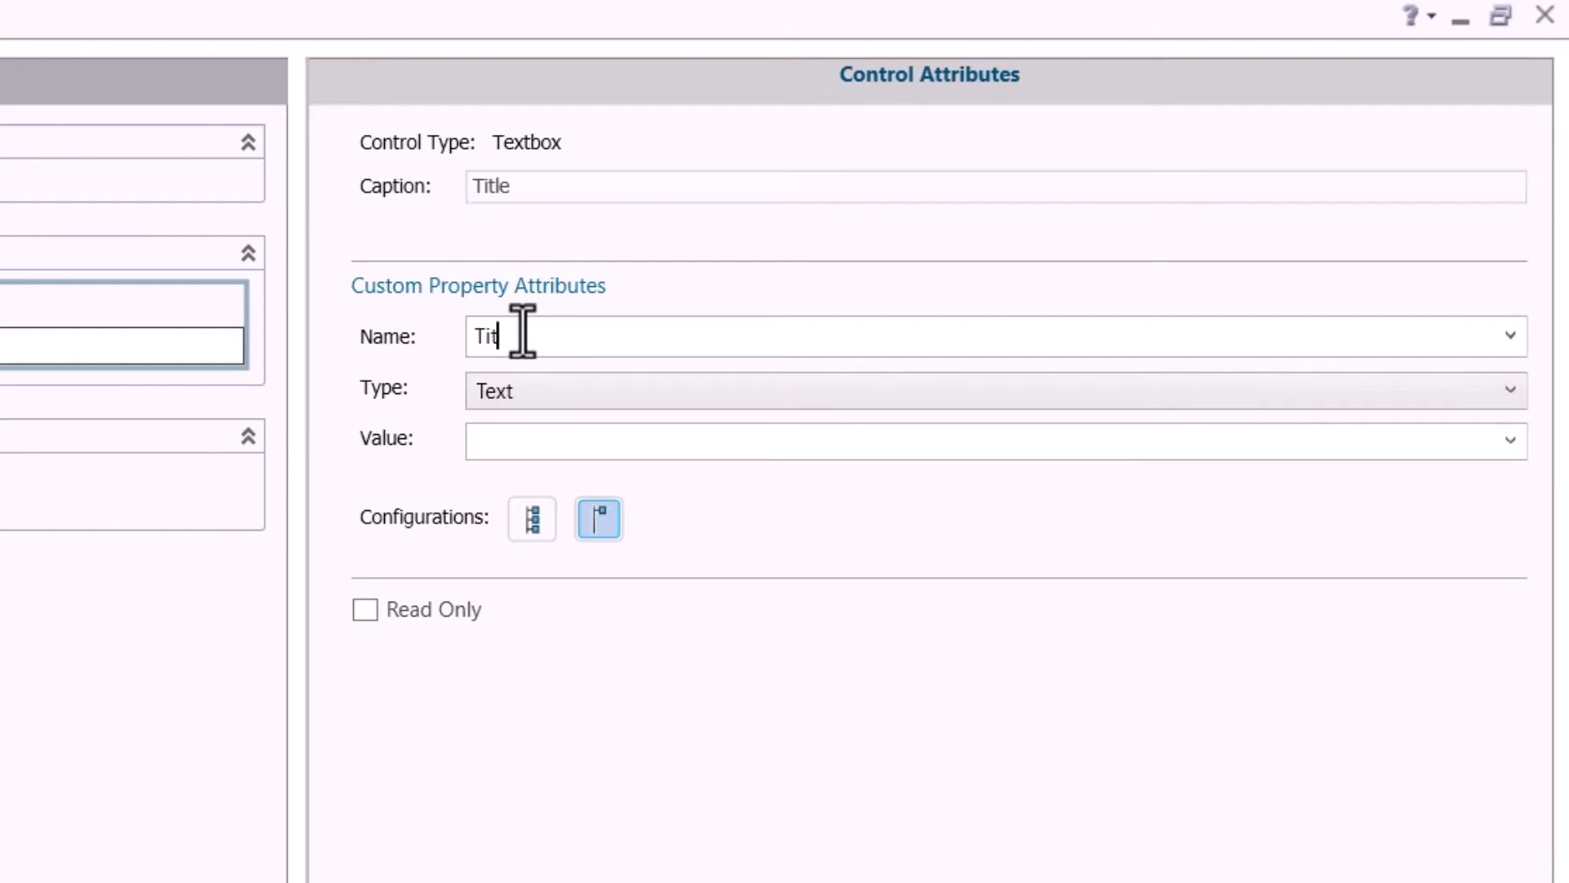
pyautogui.write('le')
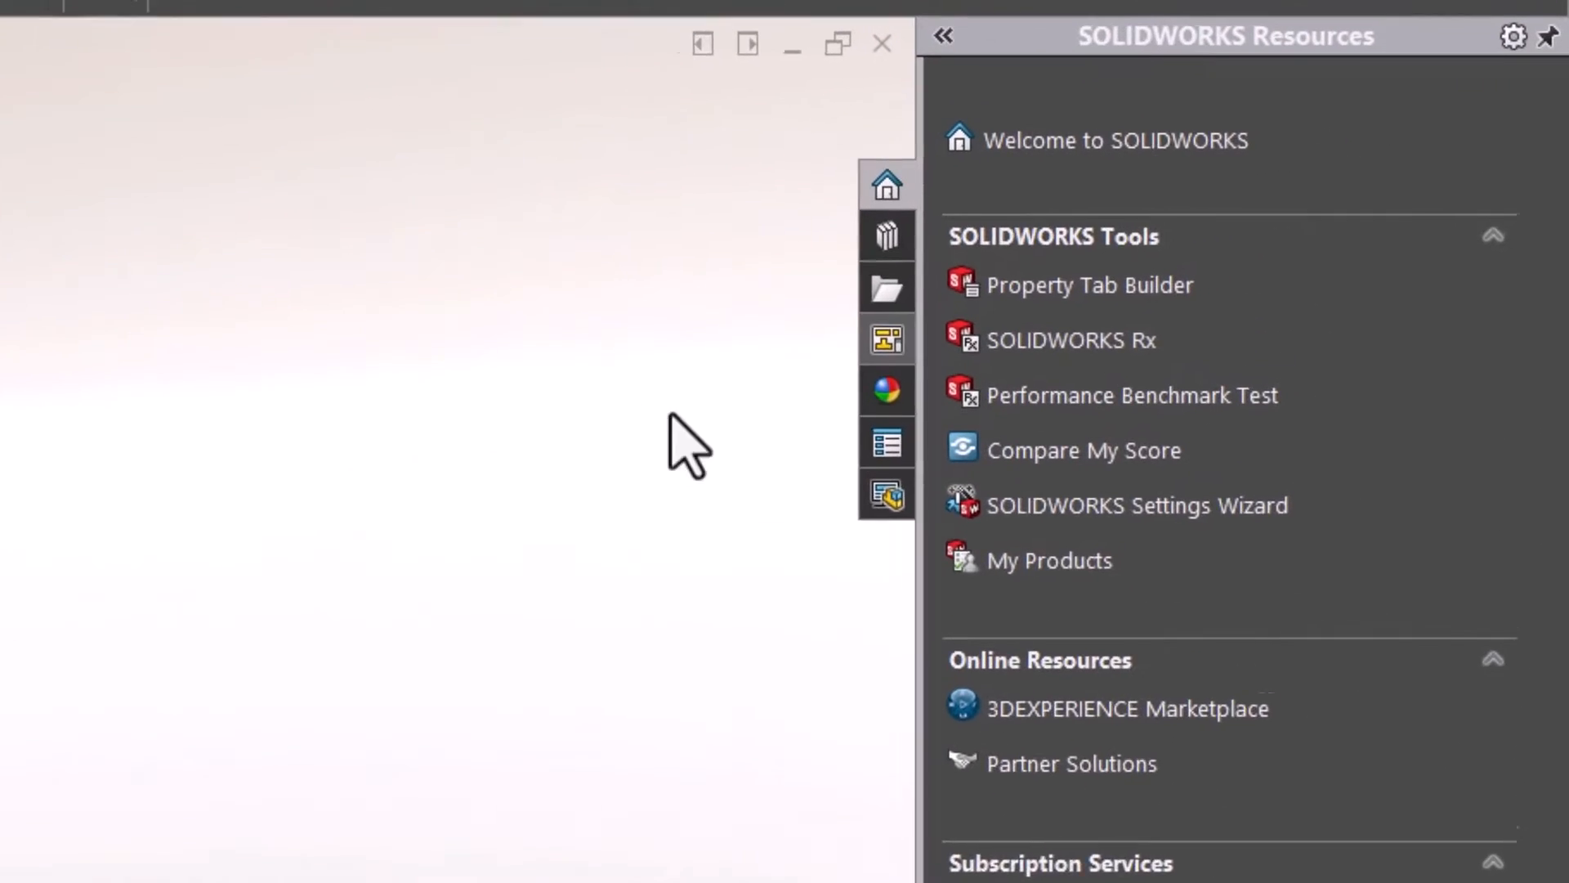
# - Switch to SOLIDWORKS and load the CAD & Sorcery PRT.prtprp template for the custom properties
pyautogui.click(1245, 302)
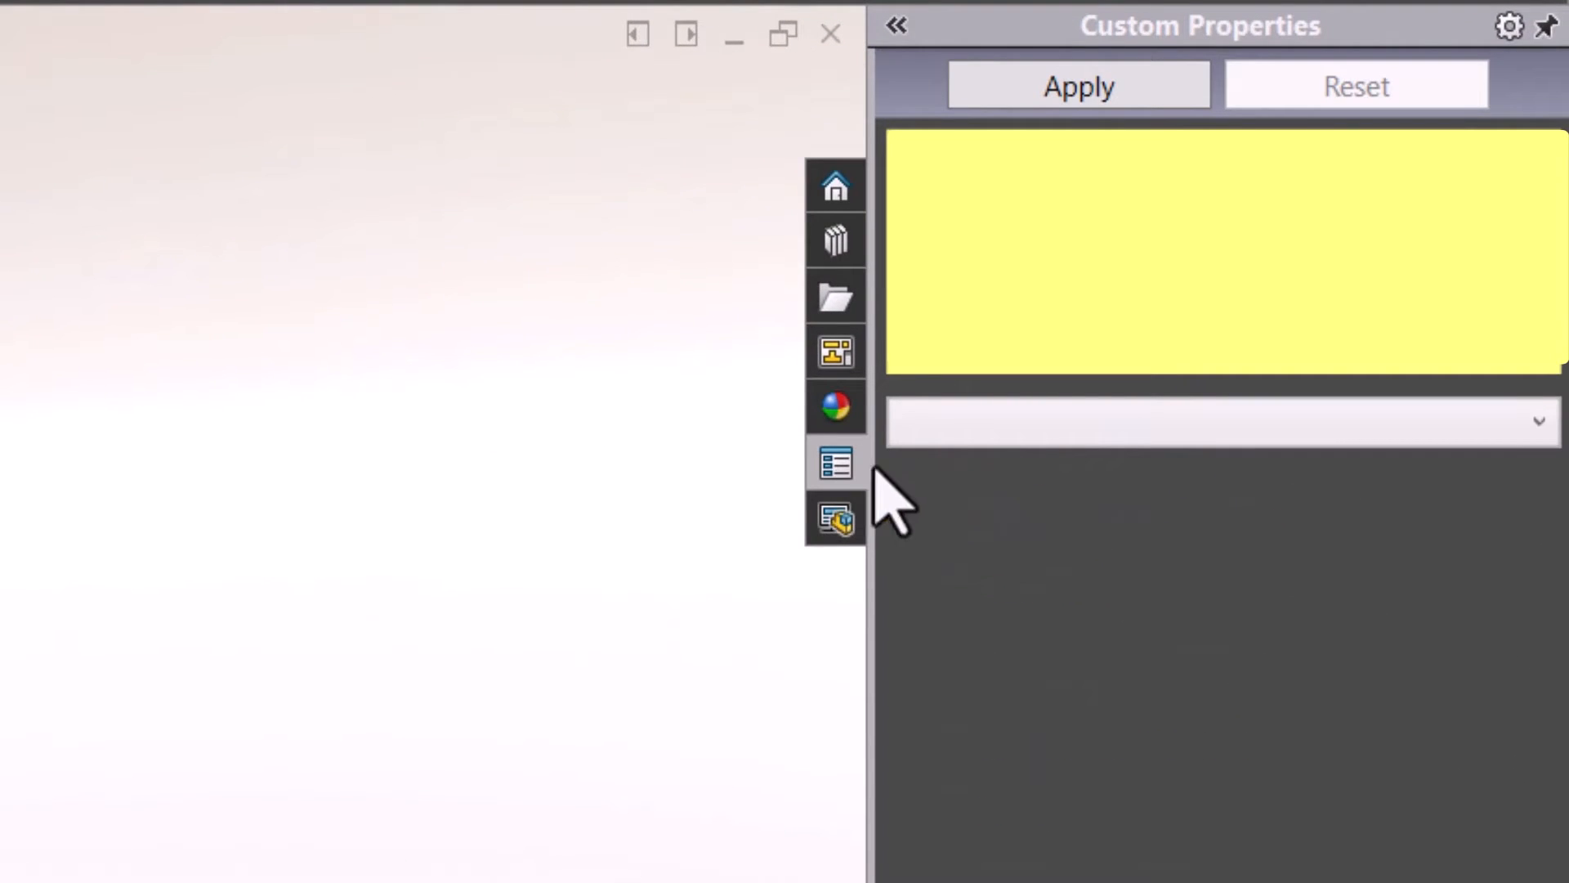
pyautogui.click(1063, 434)
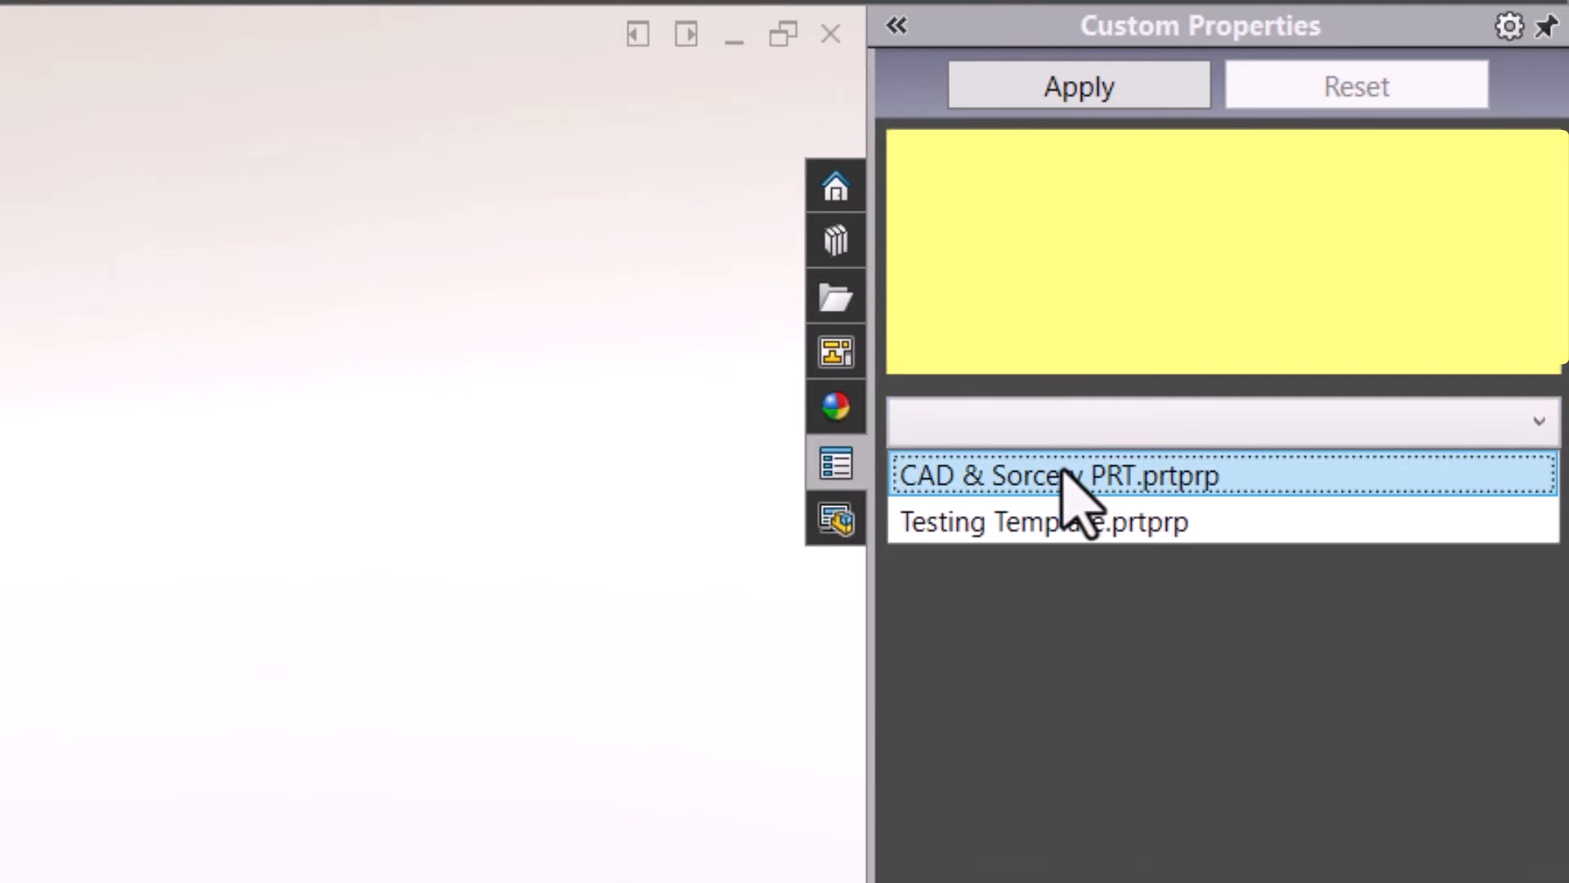
pyautogui.click(1063, 475)
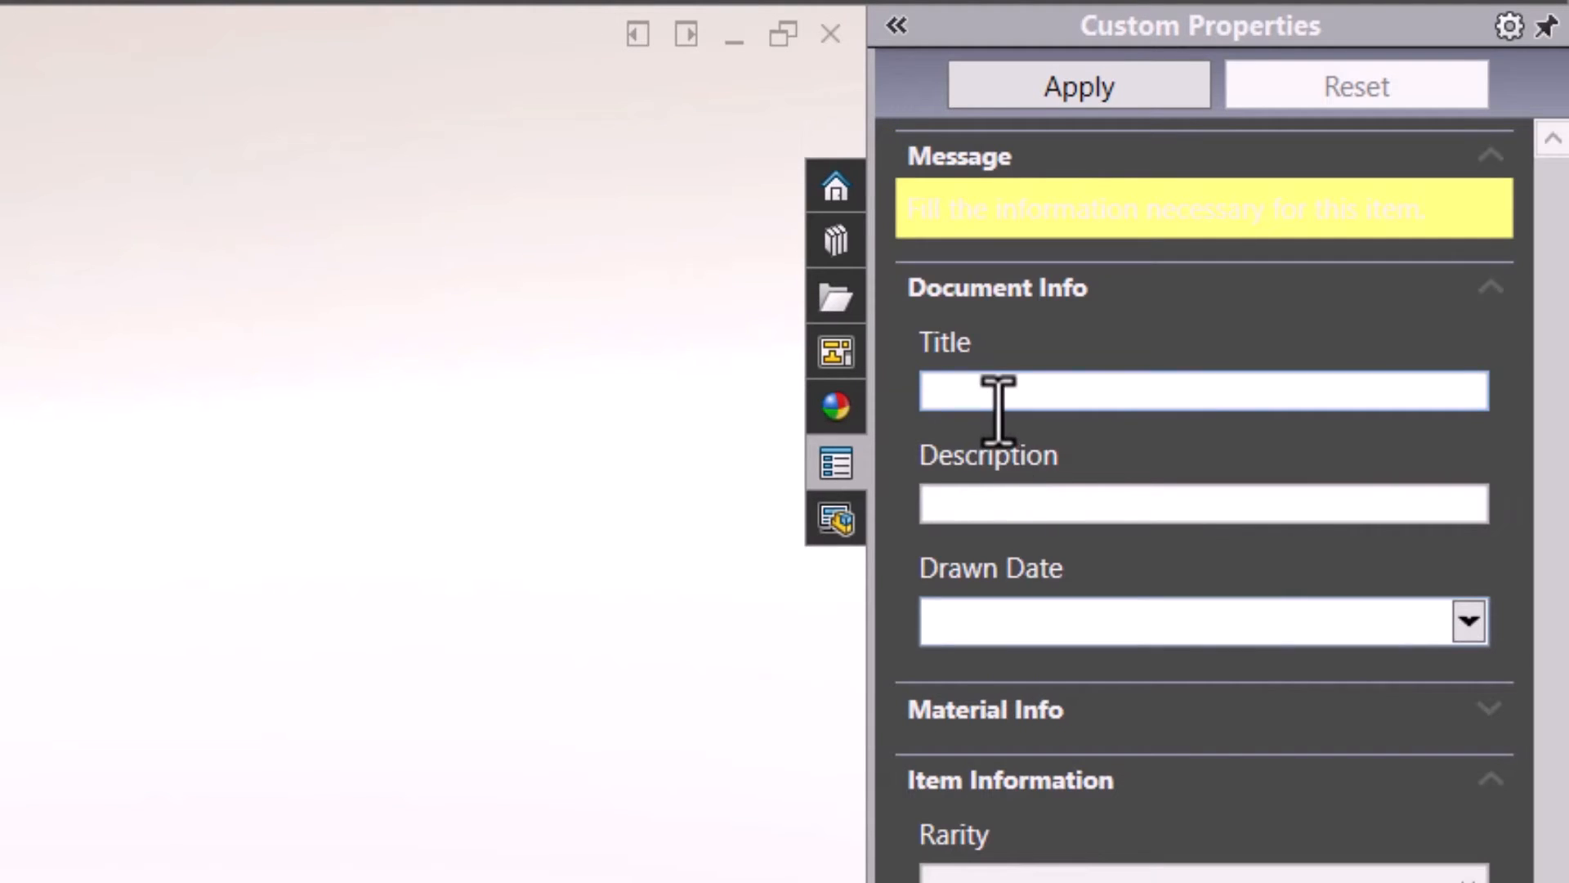
# - Enter the title "King's Chalice" and a description beginning "Once per day, you can drink" in the part's custom properties
pyautogui.click(999, 405)
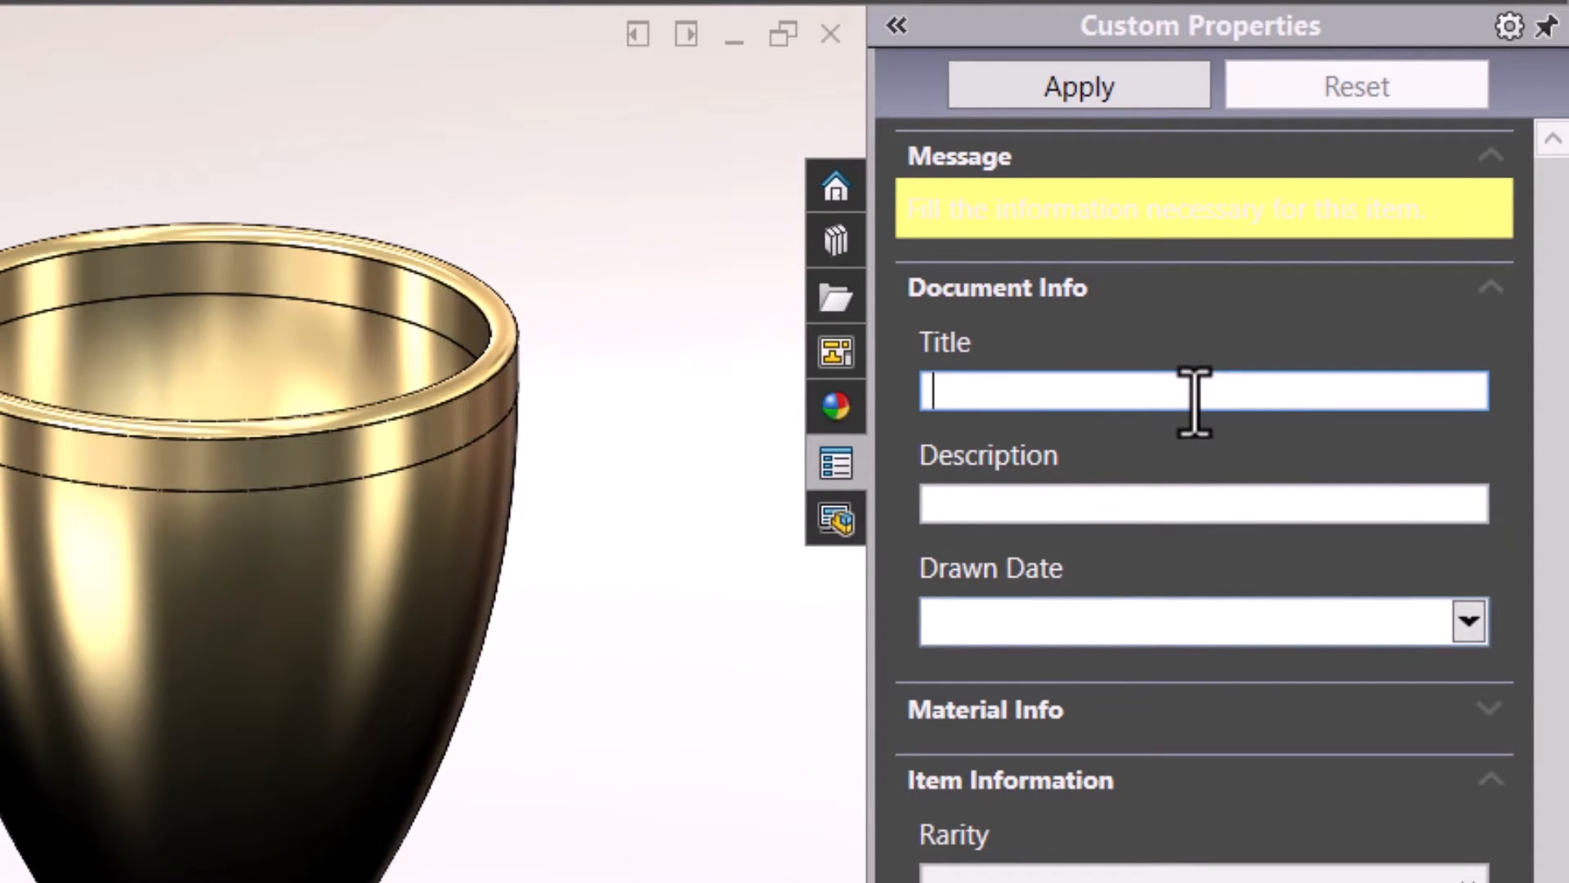
pyautogui.write("King's Chalice")
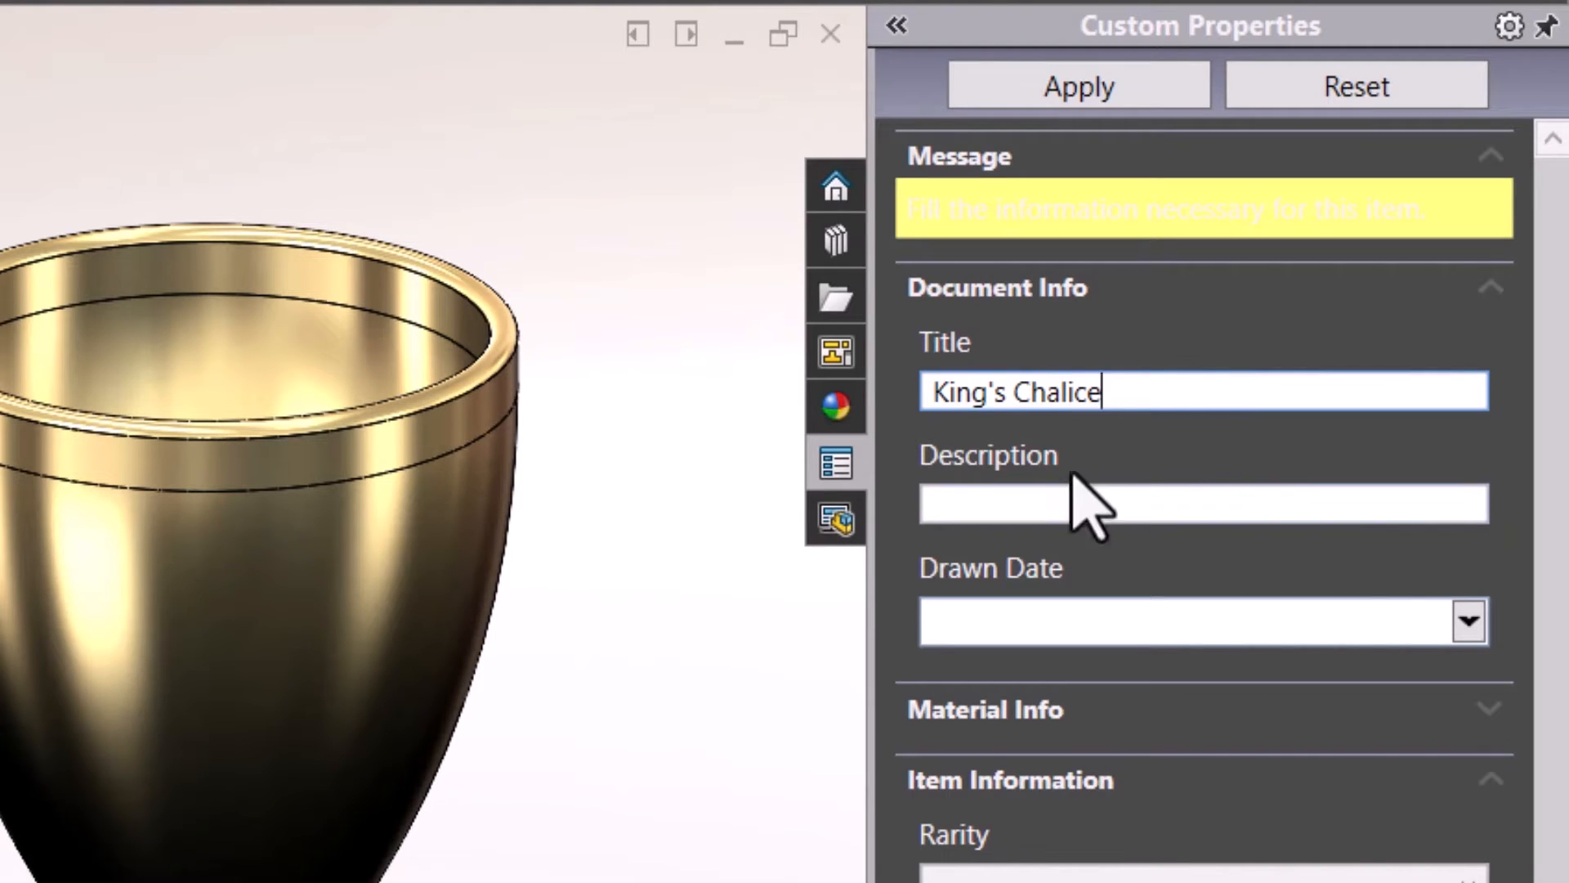
pyautogui.click(1063, 502)
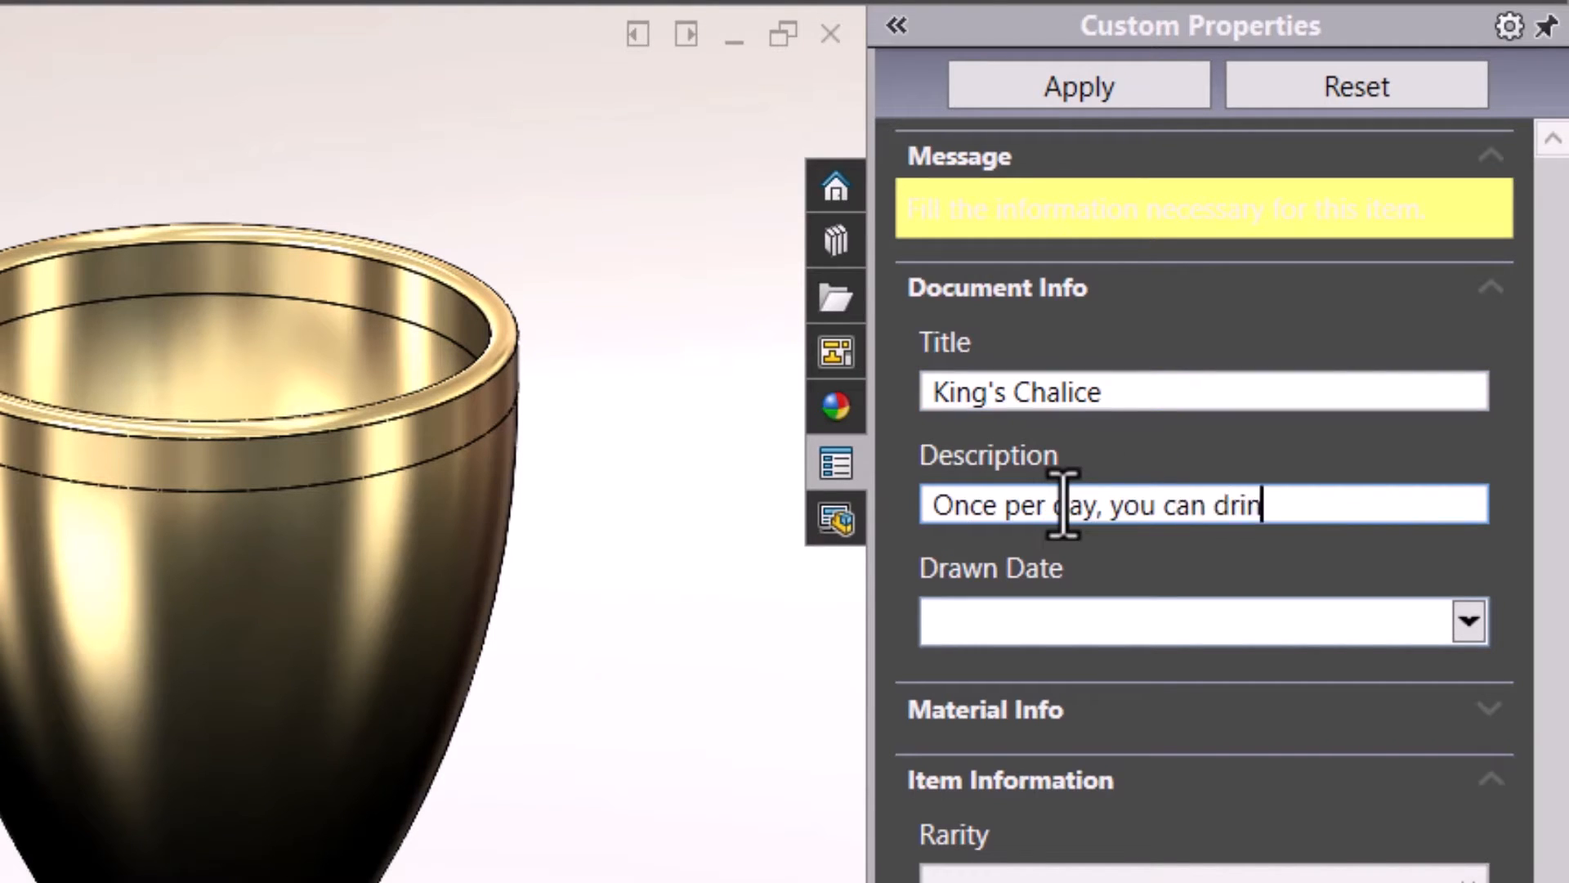
pyautogui.write('k')
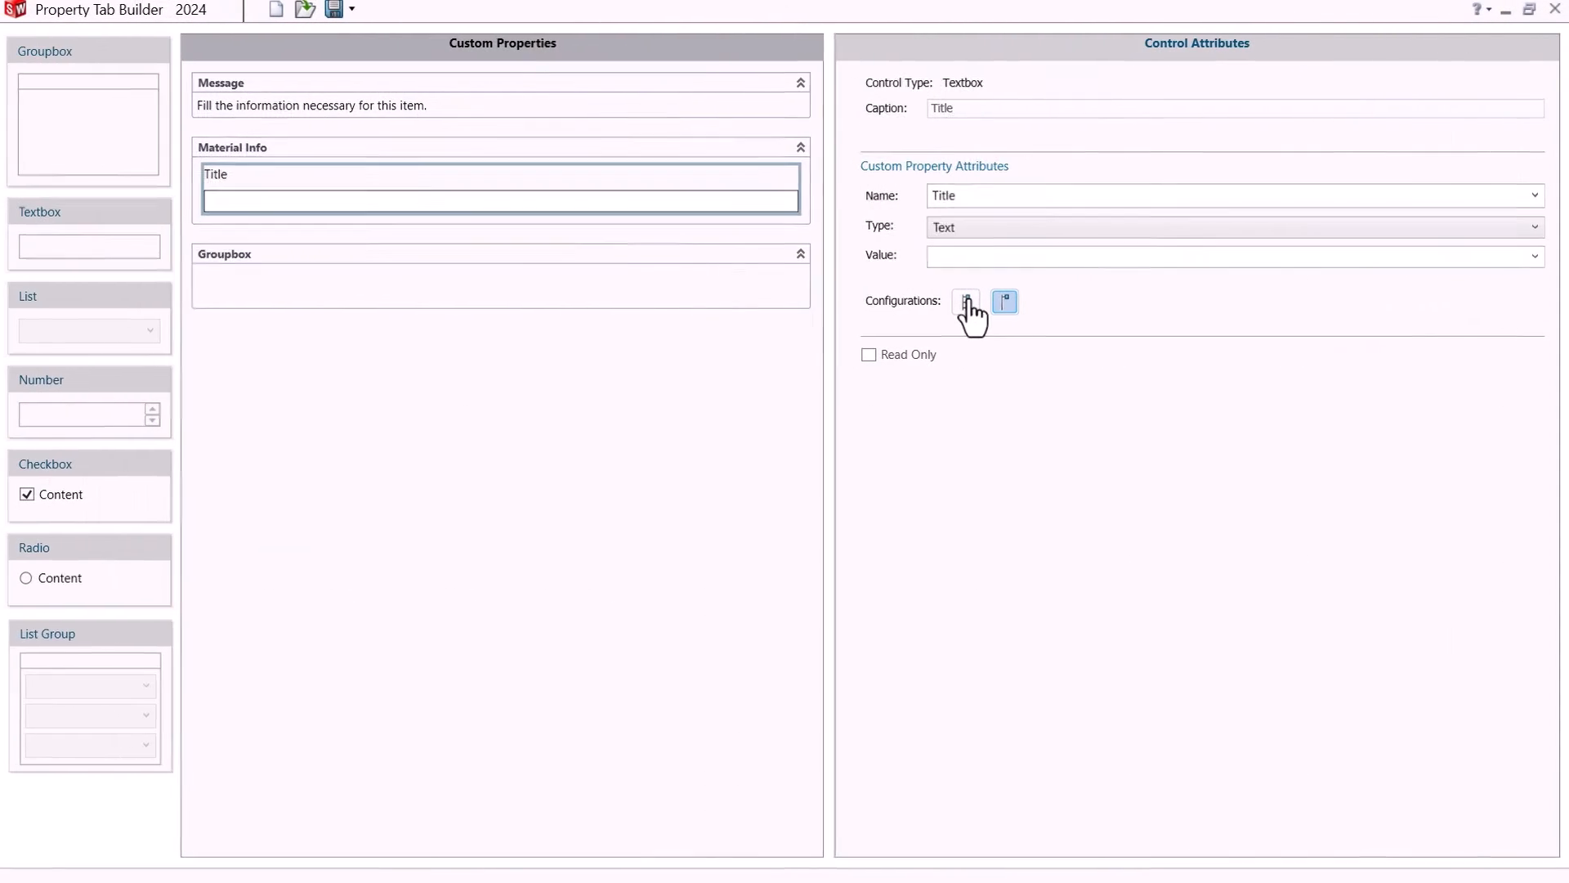
# - In Property Tab Builder, try the other Configurations option for the Title textbox and restore the original one
pyautogui.click(967, 302)
pyautogui.click(1004, 301)
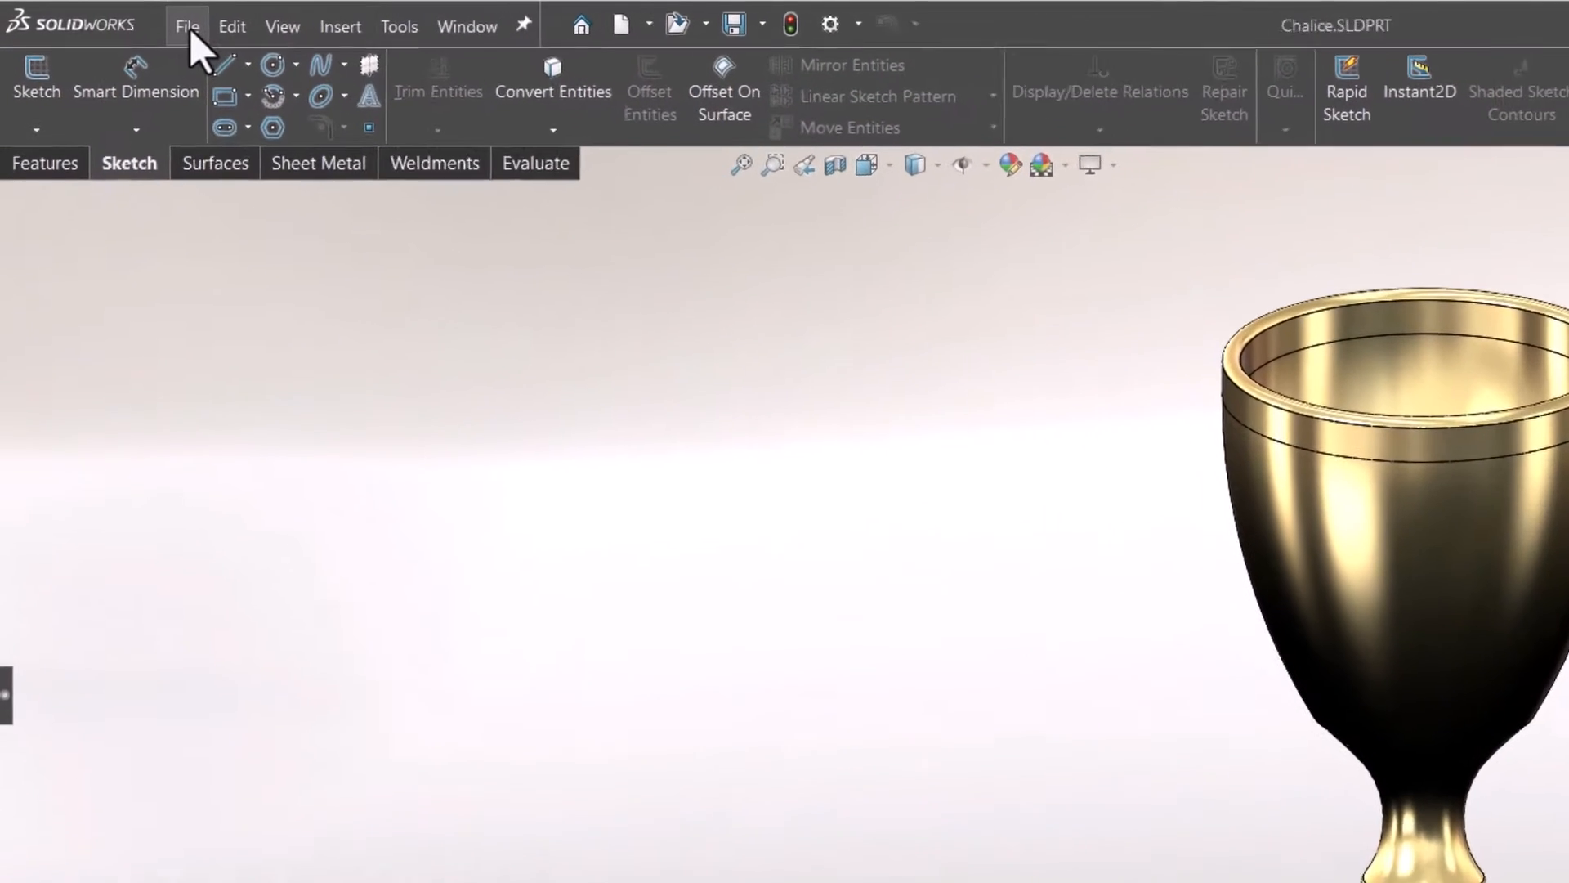
# - Switch to SOLIDWORKS and examine the Chalice part's file properties, both configuration-specific and custom
pyautogui.click(127, 17)
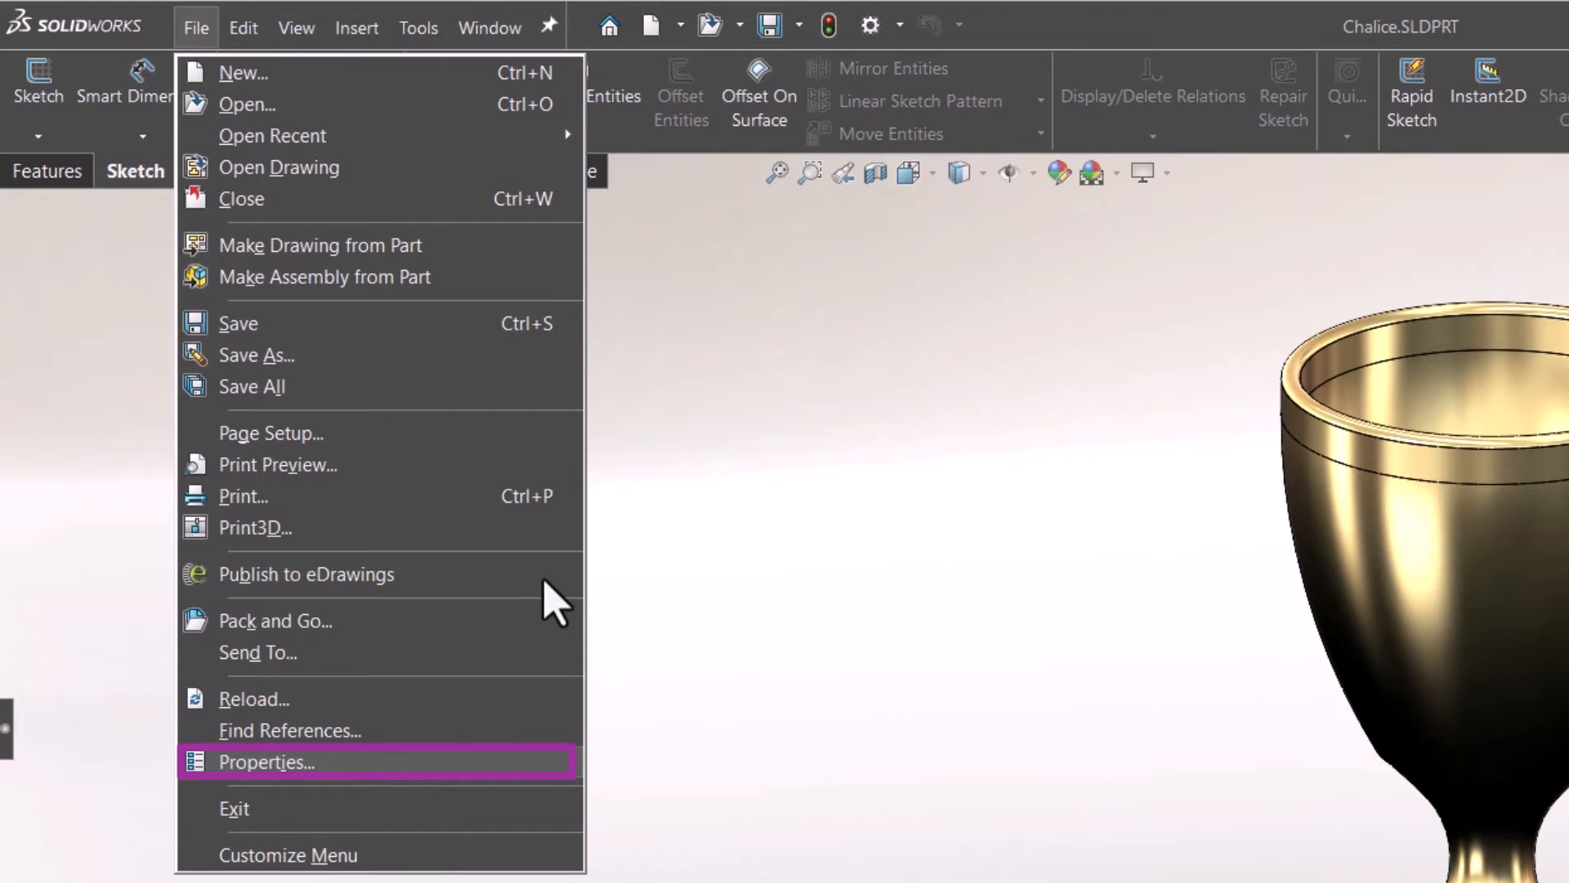
pyautogui.click(266, 762)
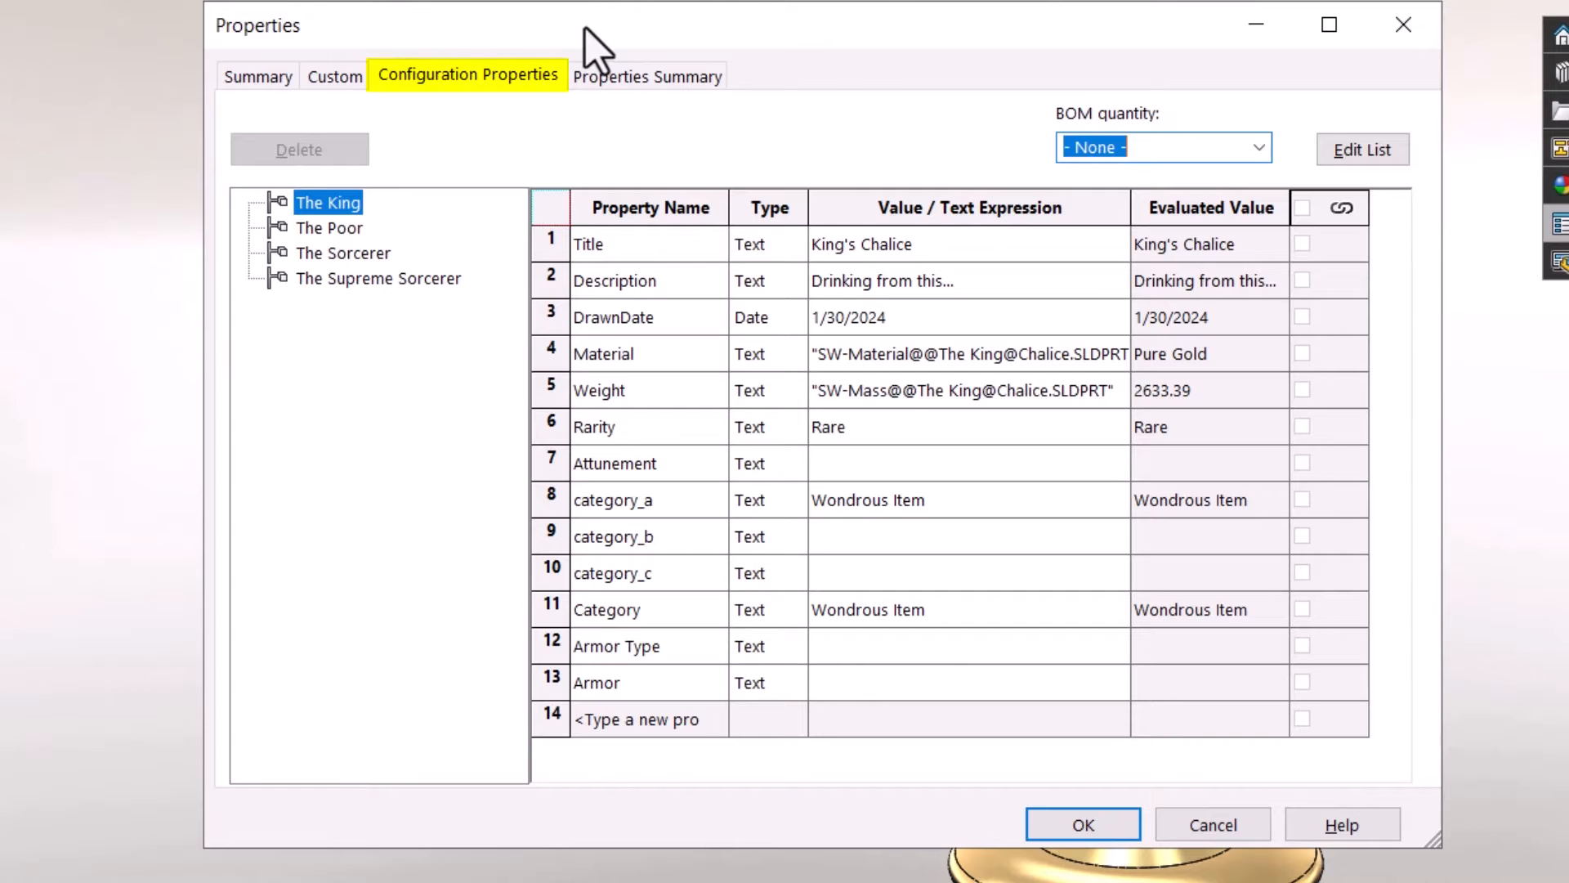
pyautogui.click(335, 76)
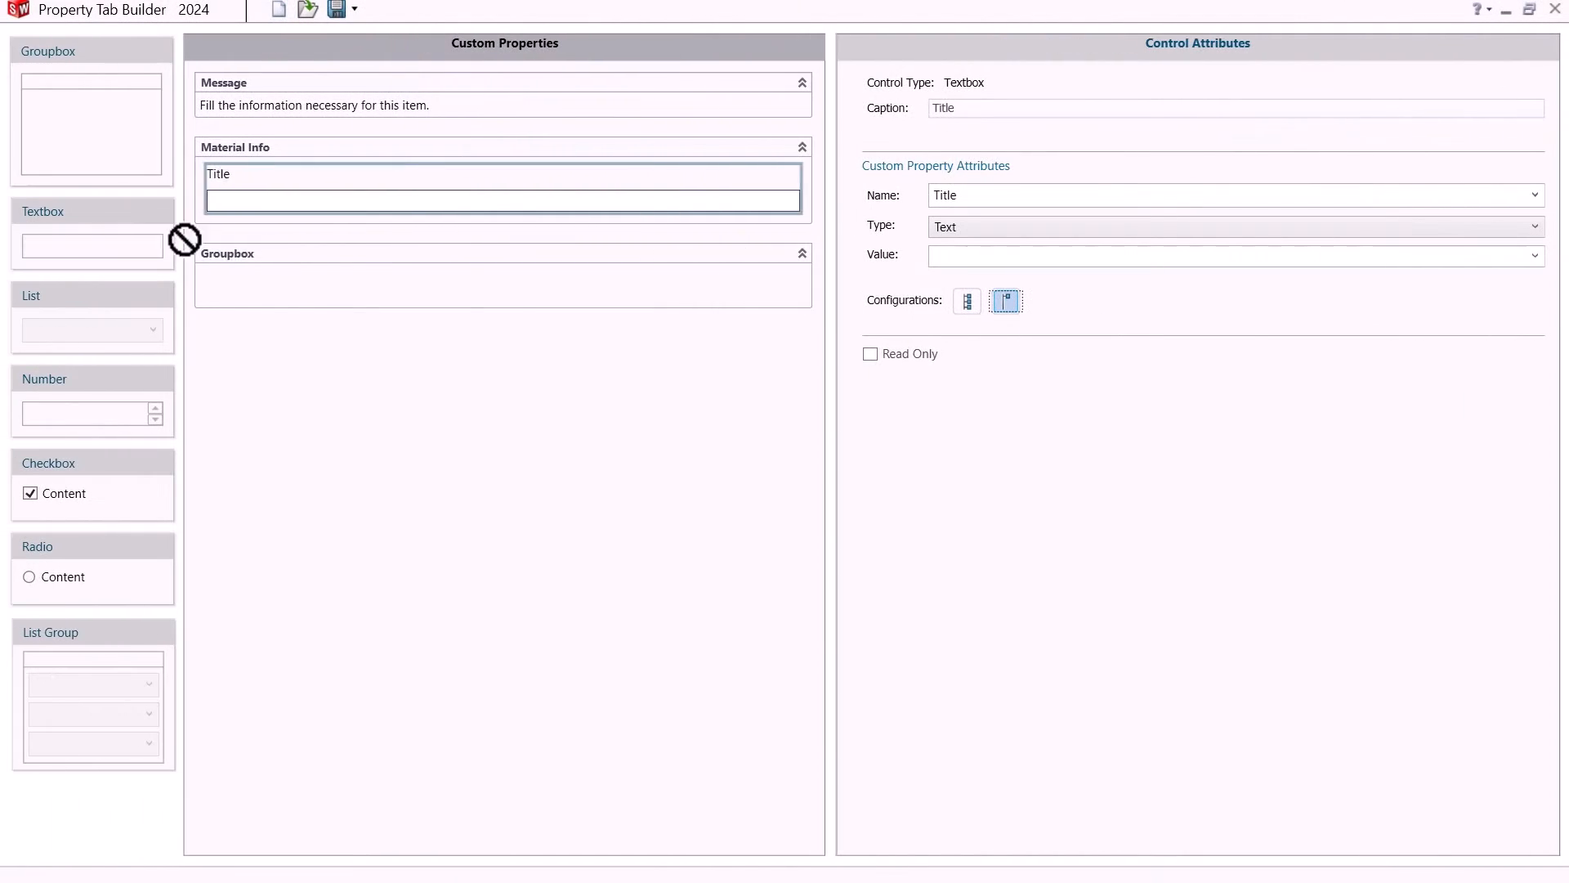
# - In Property Tab Builder, add a textbox below Title in the Material Info groupbox and caption it "Drawn Date"
pyautogui.moveTo(183, 237); pyautogui.dragTo(348, 267)
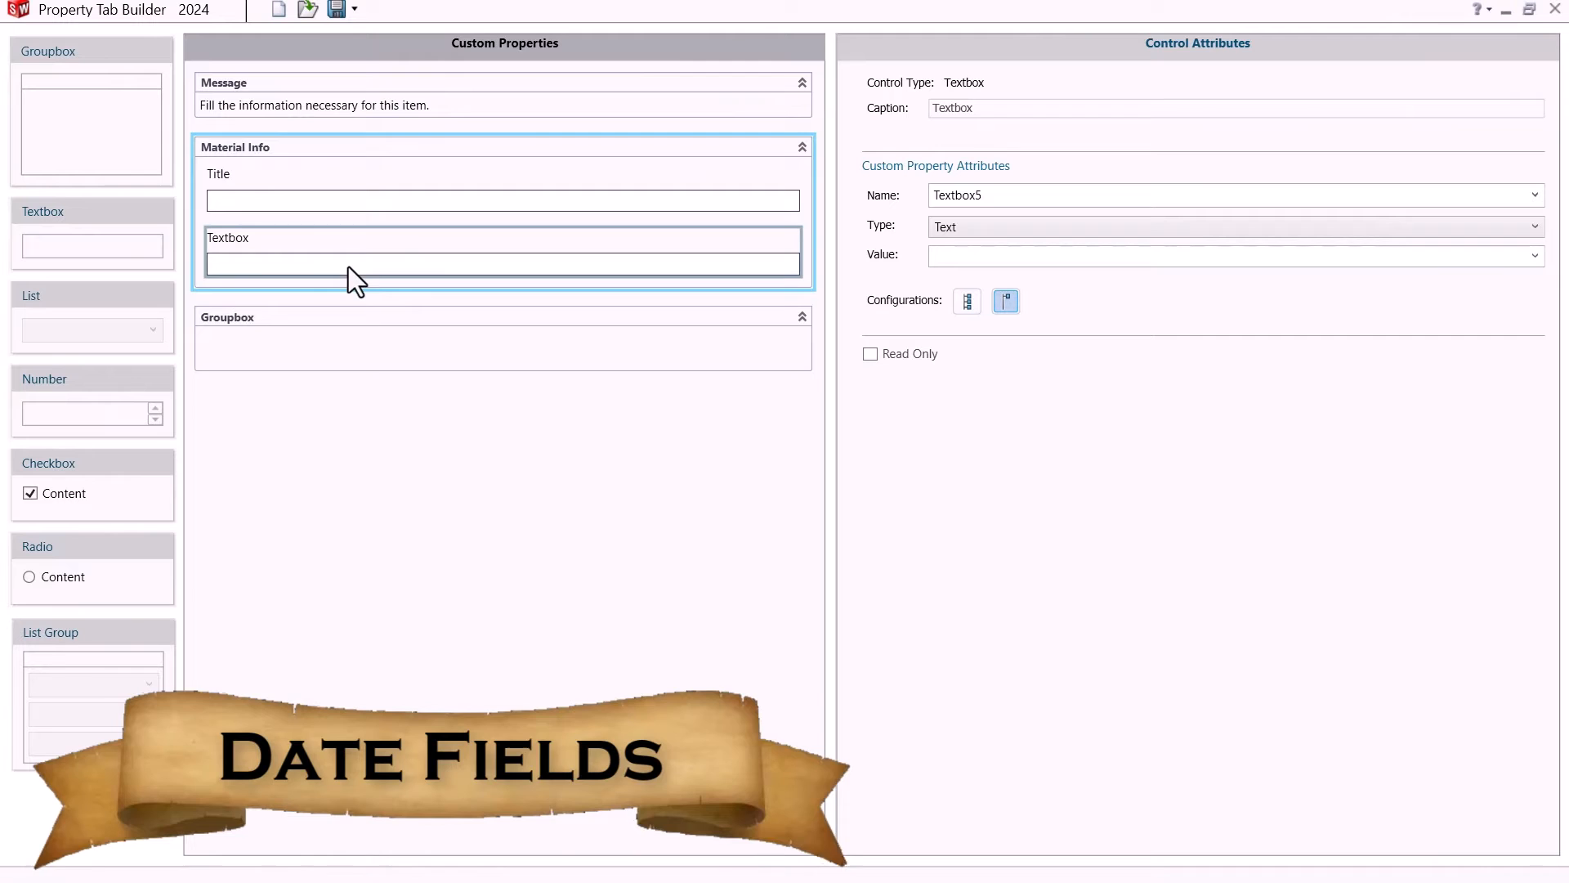
pyautogui.doubleClick(946, 109)
pyautogui.write('Dra')
pyautogui.write('wn D')
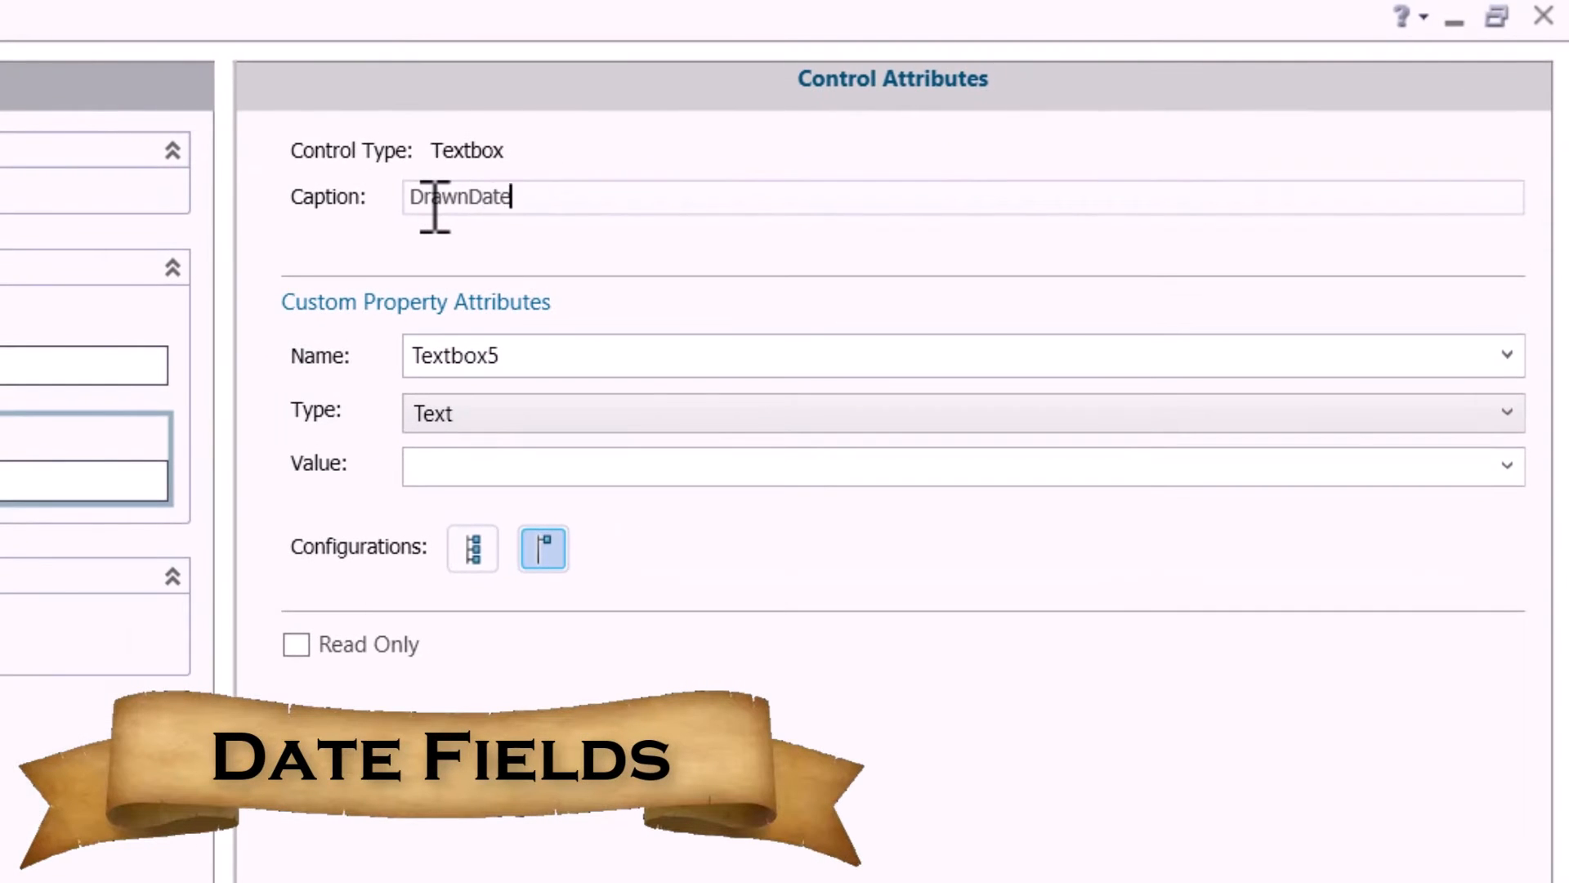
pyautogui.write('ate')
pyautogui.click(463, 198)
# - Assign the predefined property name DrawnDate to the Drawn Date textbox and set its type to Date
pyautogui.click(561, 354)
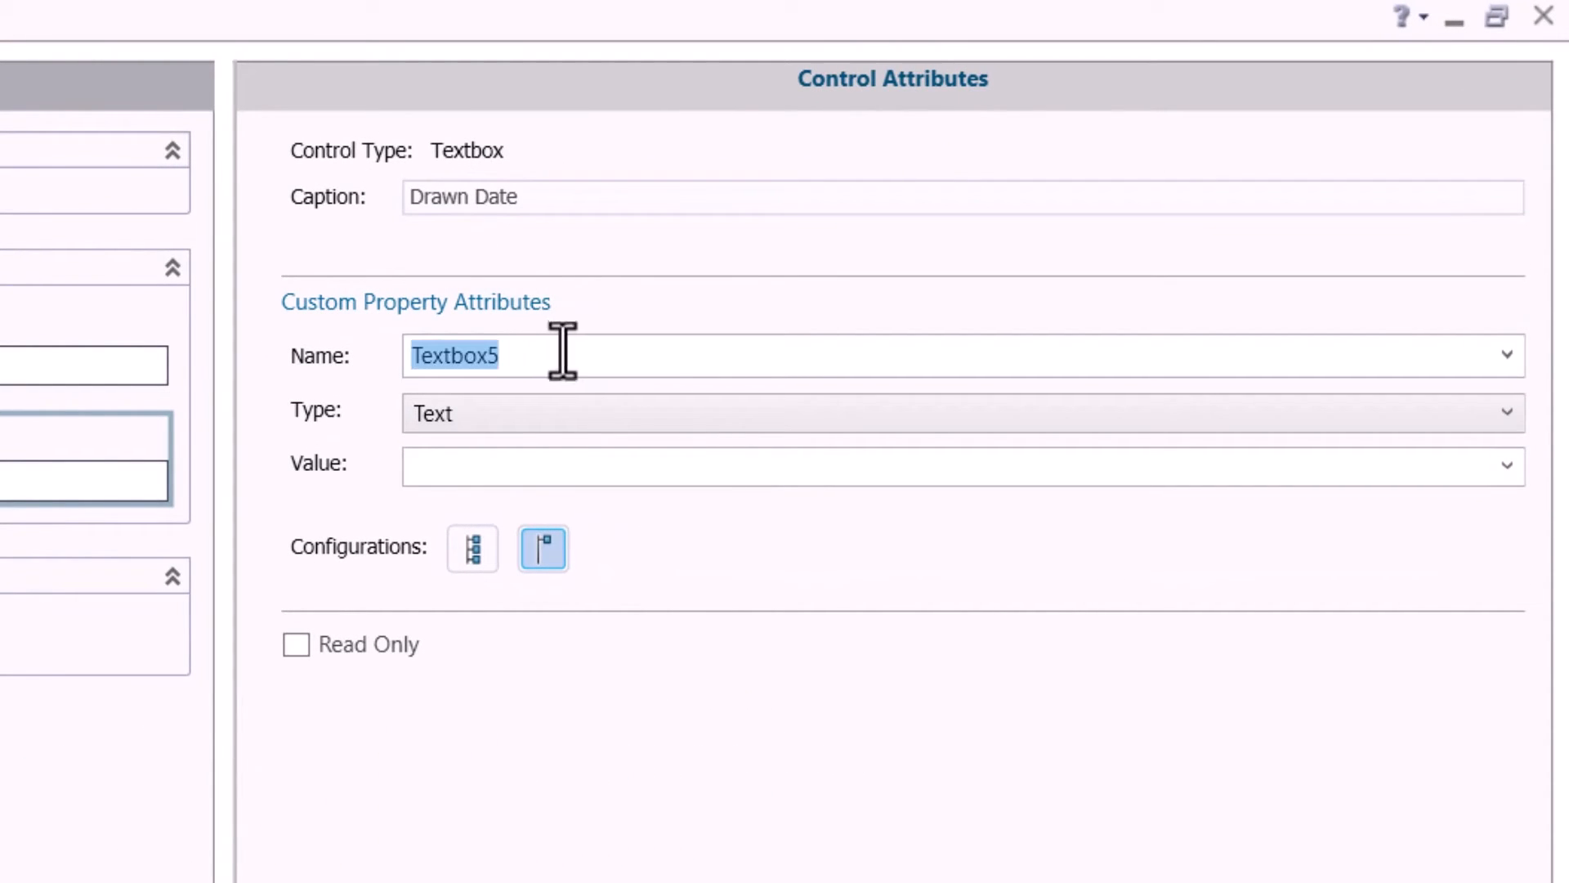
pyautogui.click(1506, 354)
pyautogui.scroll(-3, 518, 739)
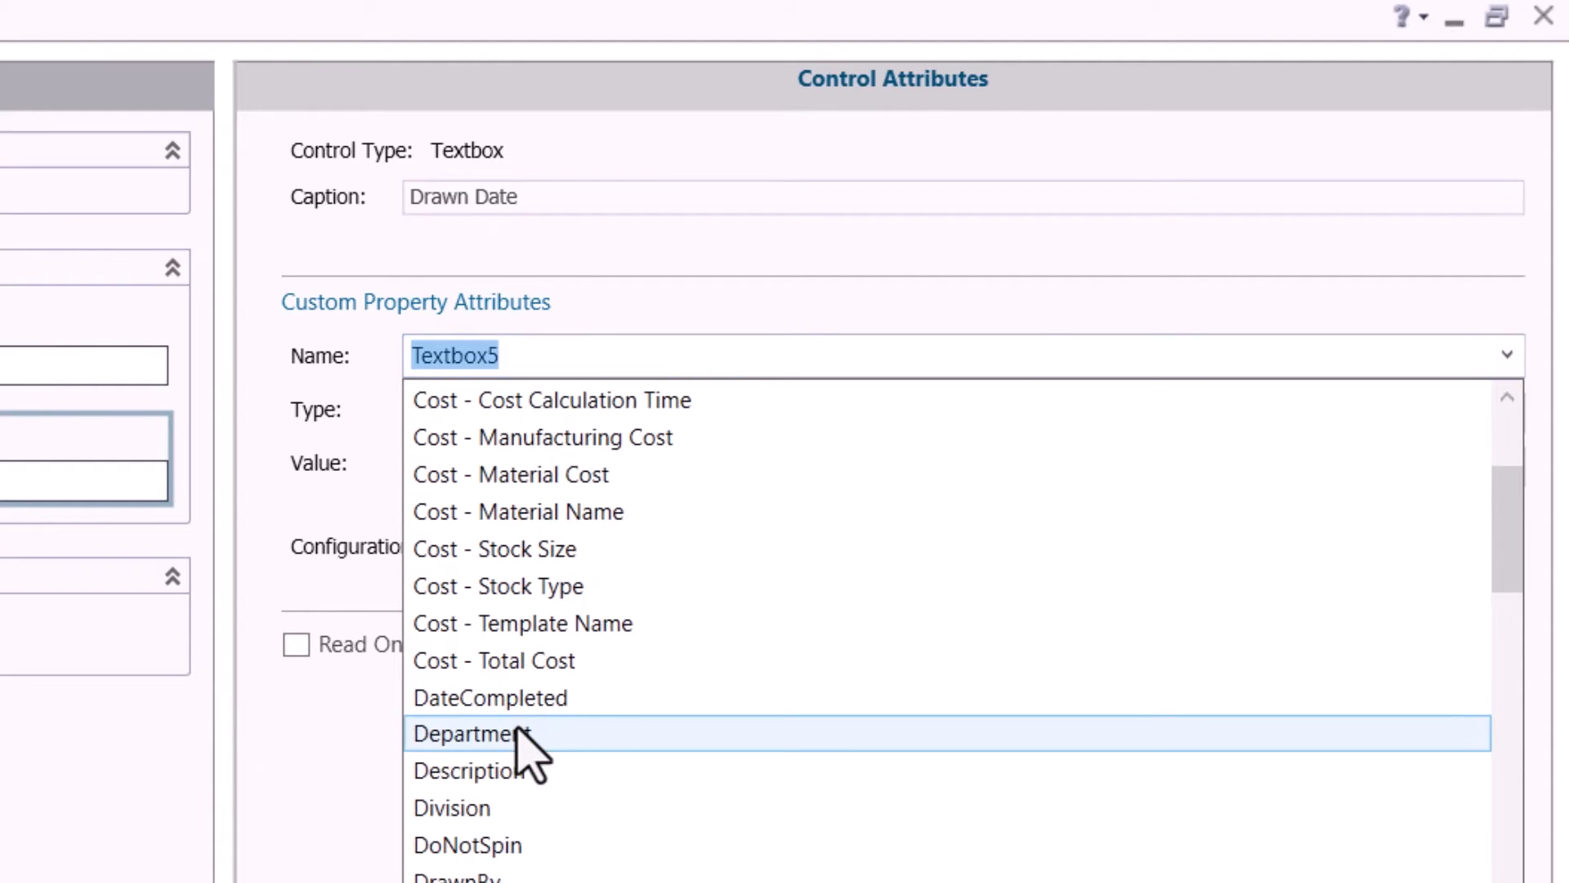
pyautogui.scroll(-1, 546, 740)
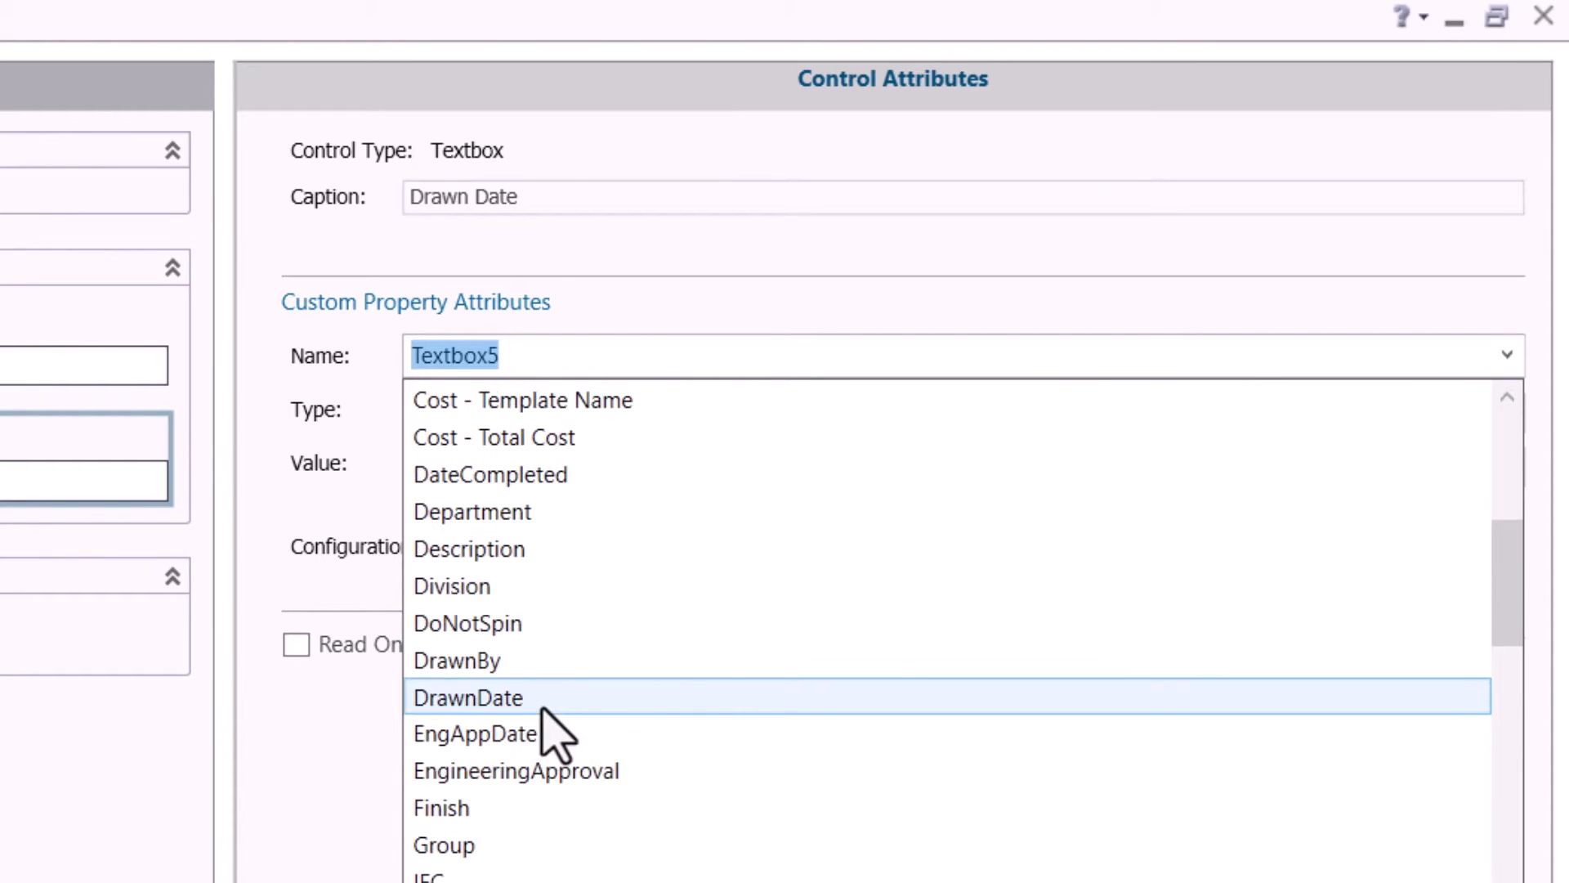
pyautogui.click(542, 708)
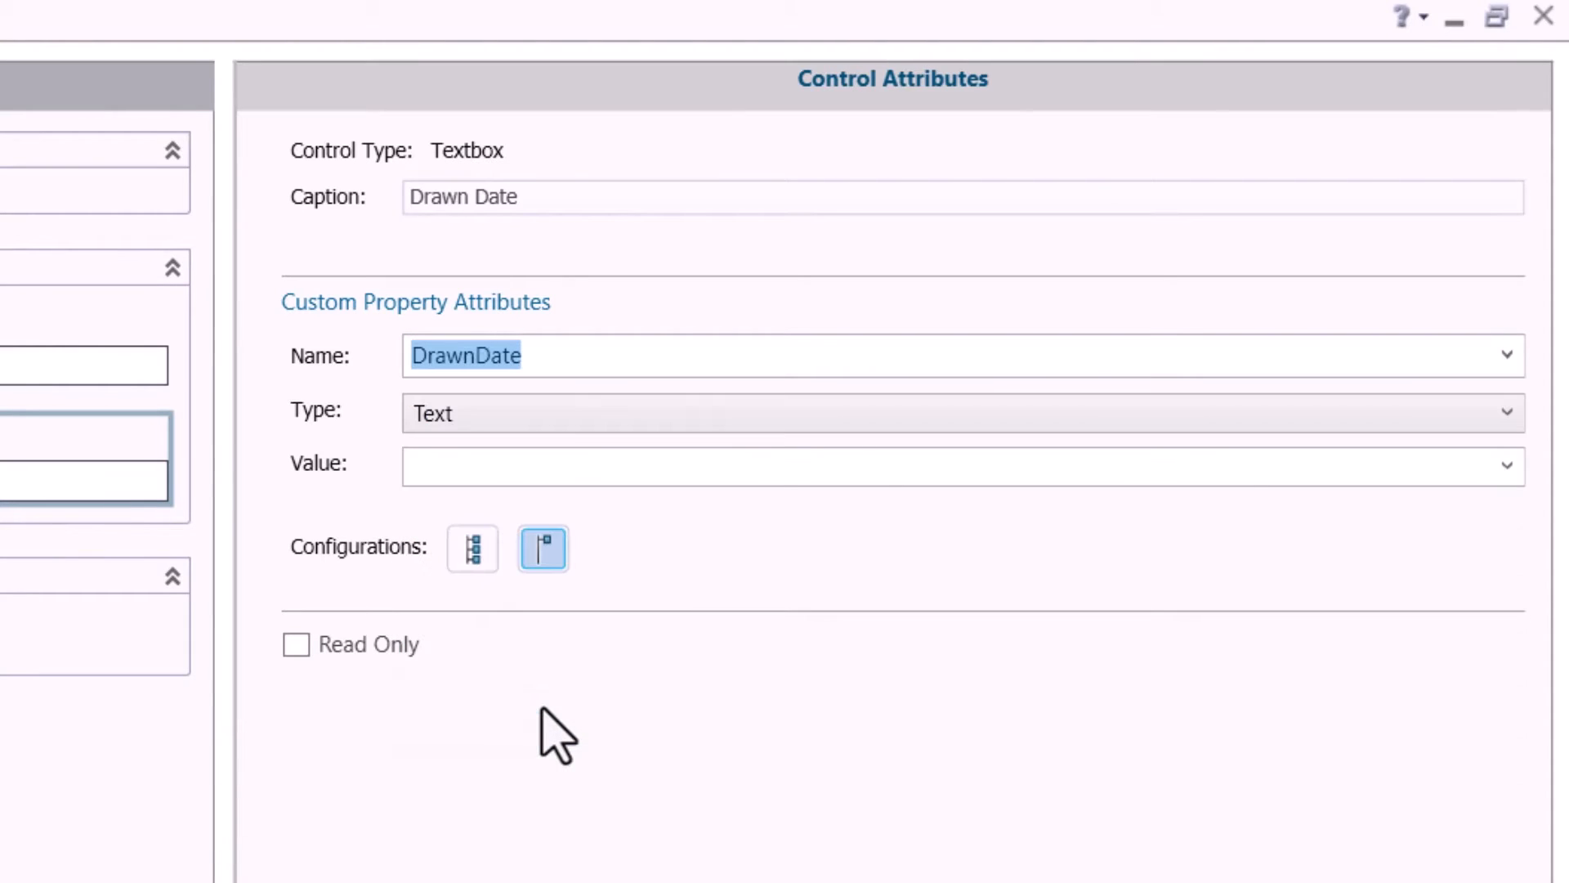
pyautogui.click(674, 419)
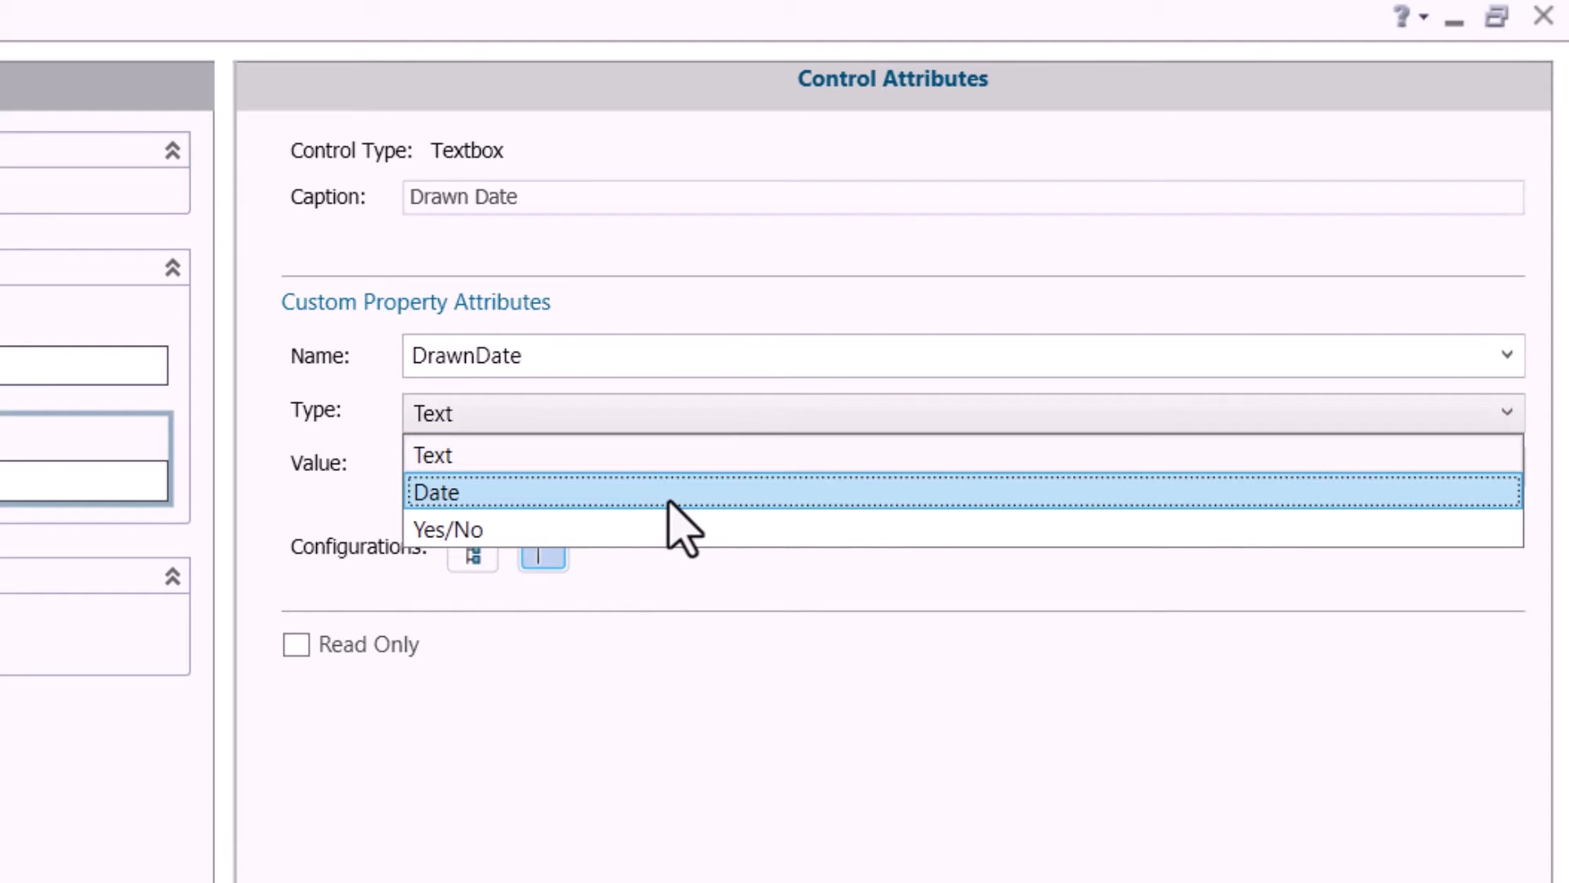
pyautogui.click(668, 499)
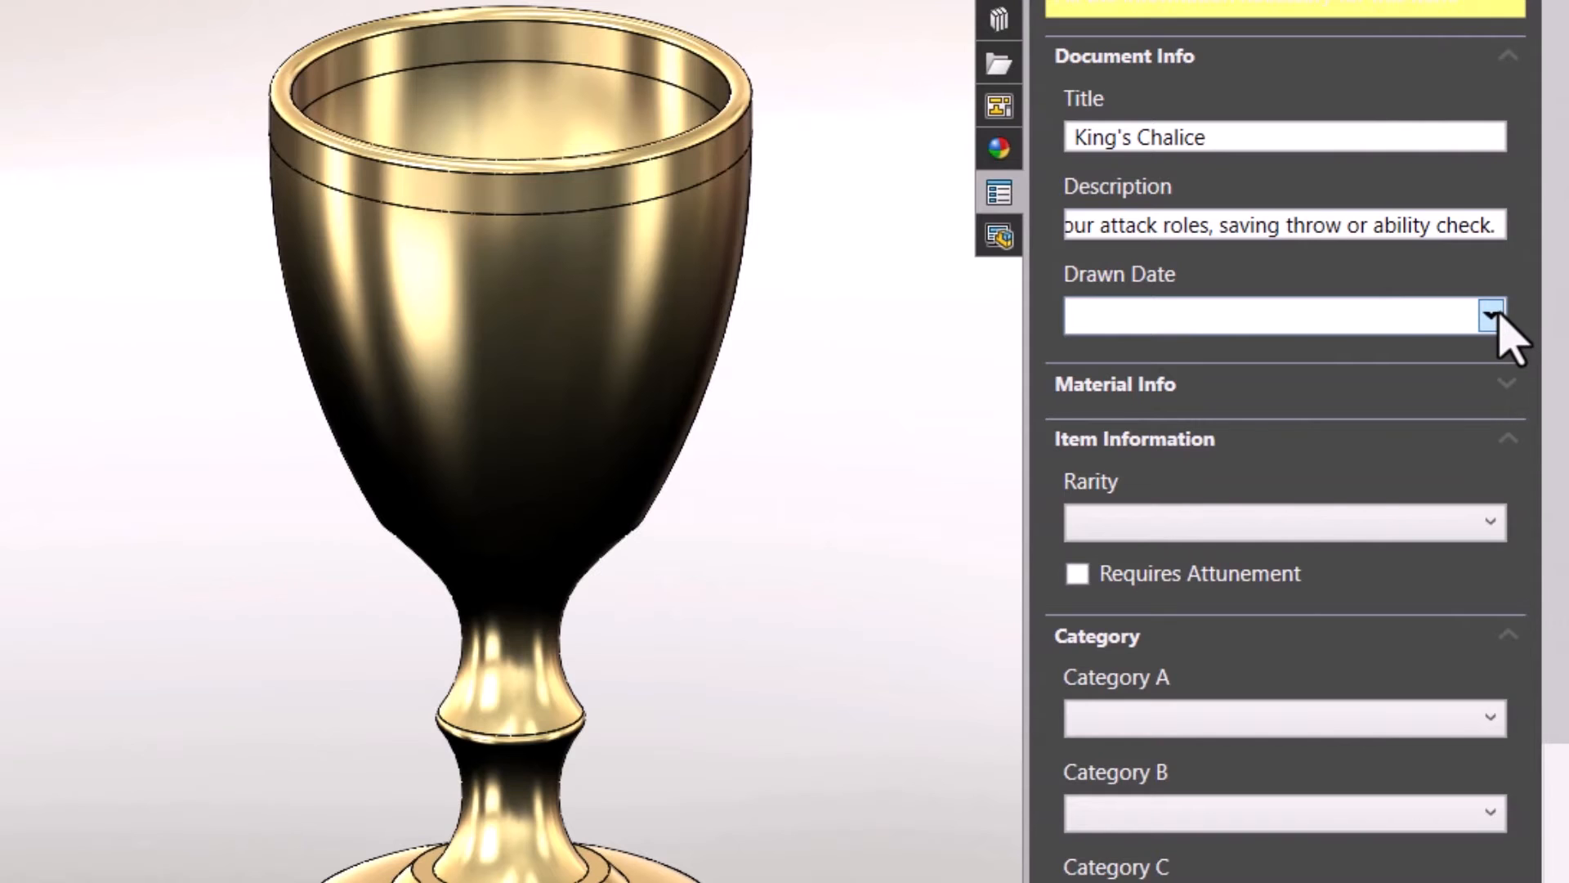
# - In the SOLIDWORKS custom properties of the chalice, set the Drawn Date to January 30, 2024
pyautogui.click(1496, 315)
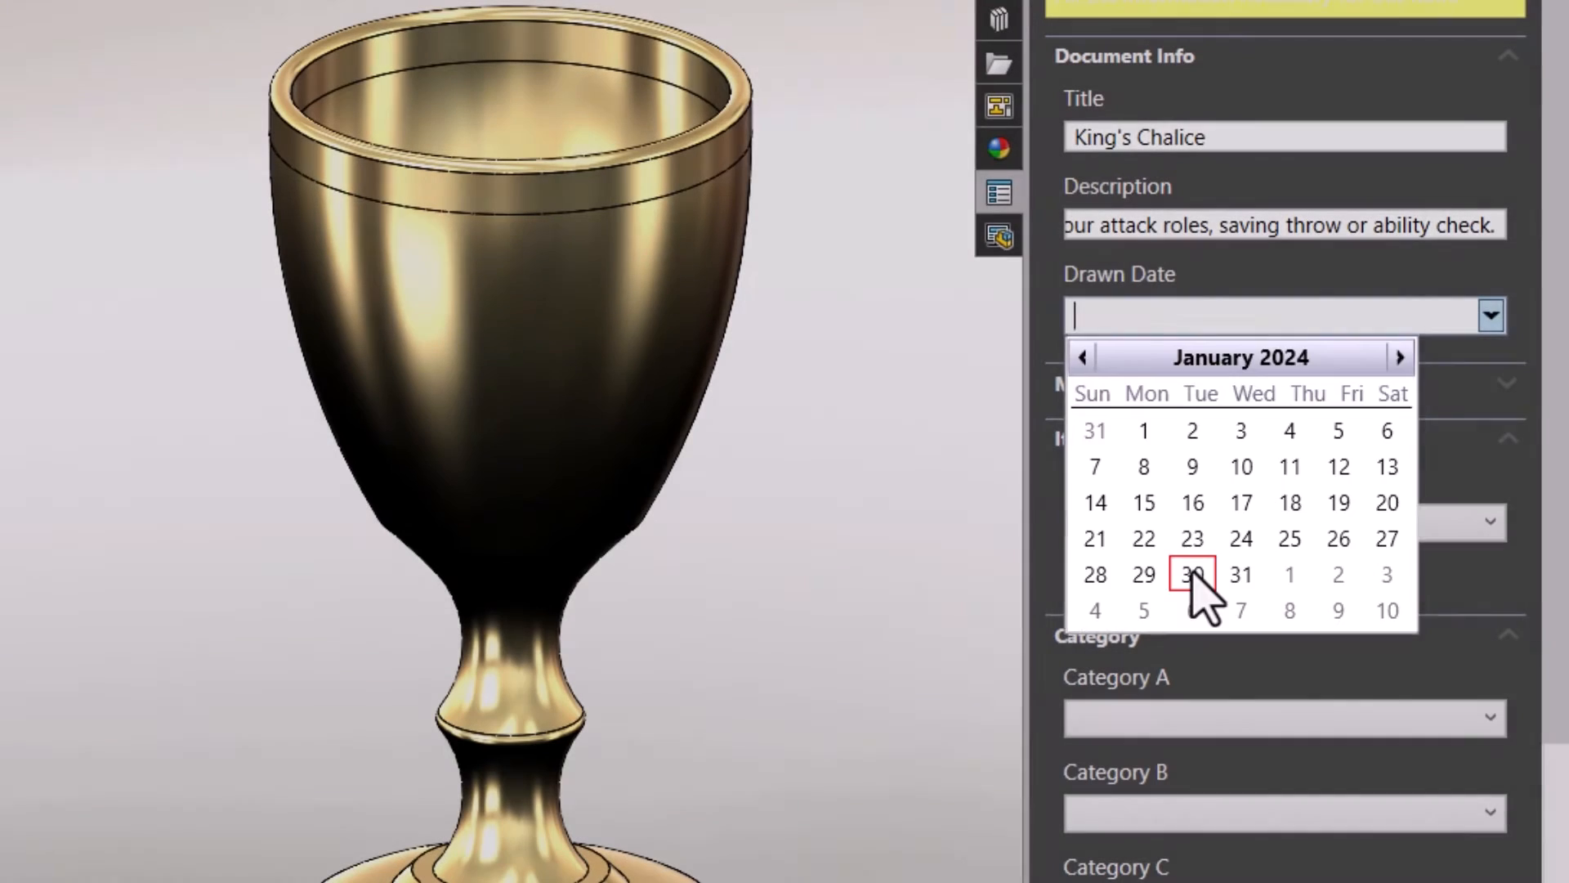
pyautogui.click(1193, 574)
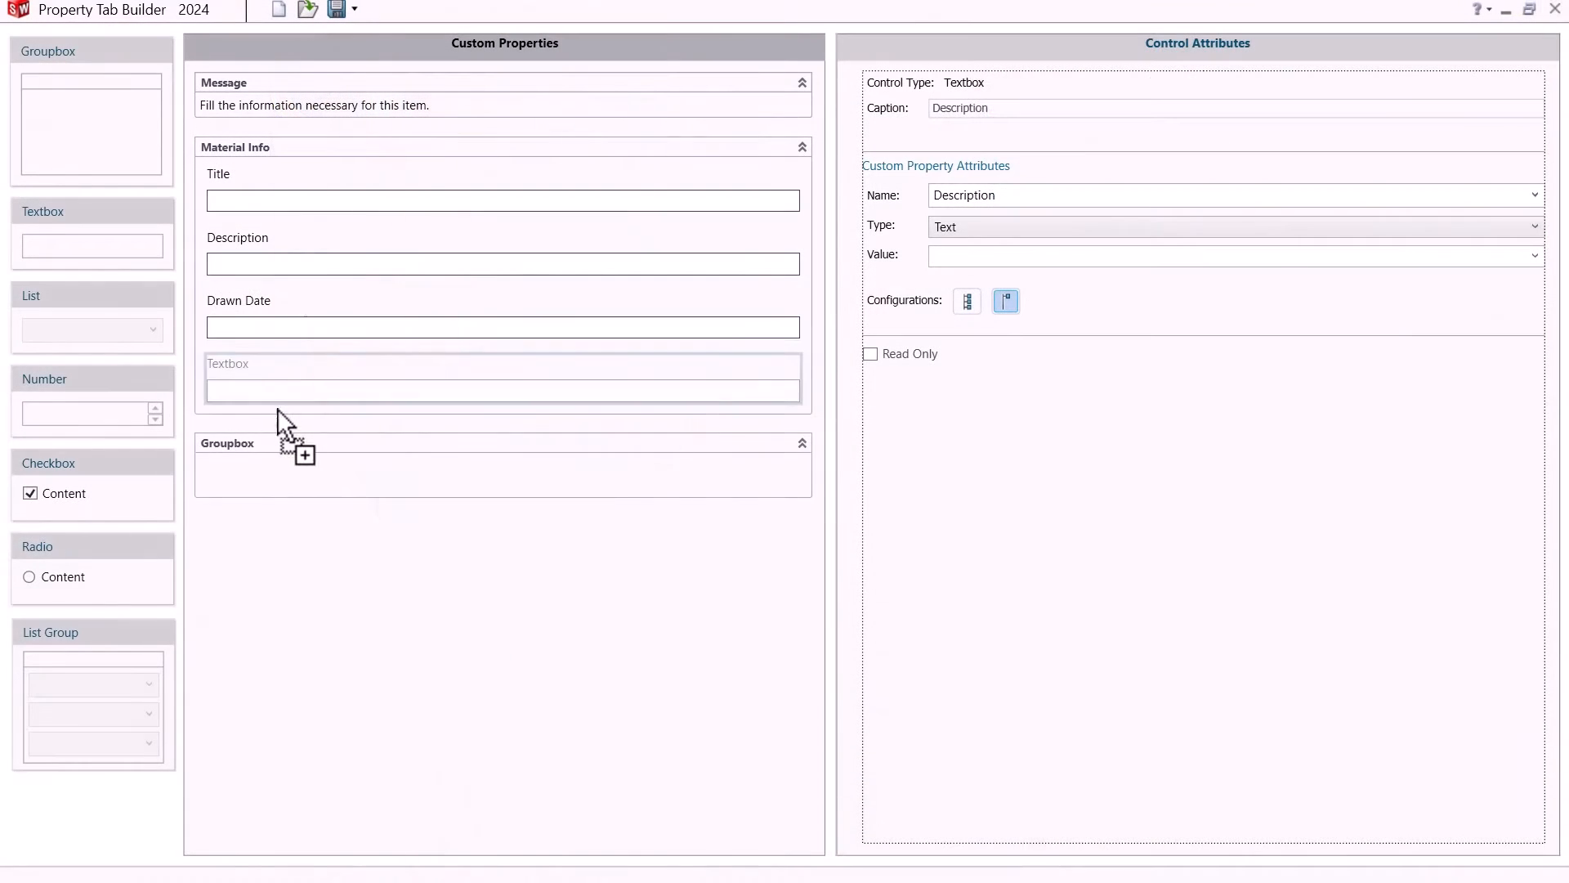
# - Add a textbox to the Material Info groupbox, caption it "Material", and assign it the predefined property name Material
pyautogui.moveTo(277, 409); pyautogui.dragTo(273, 414)
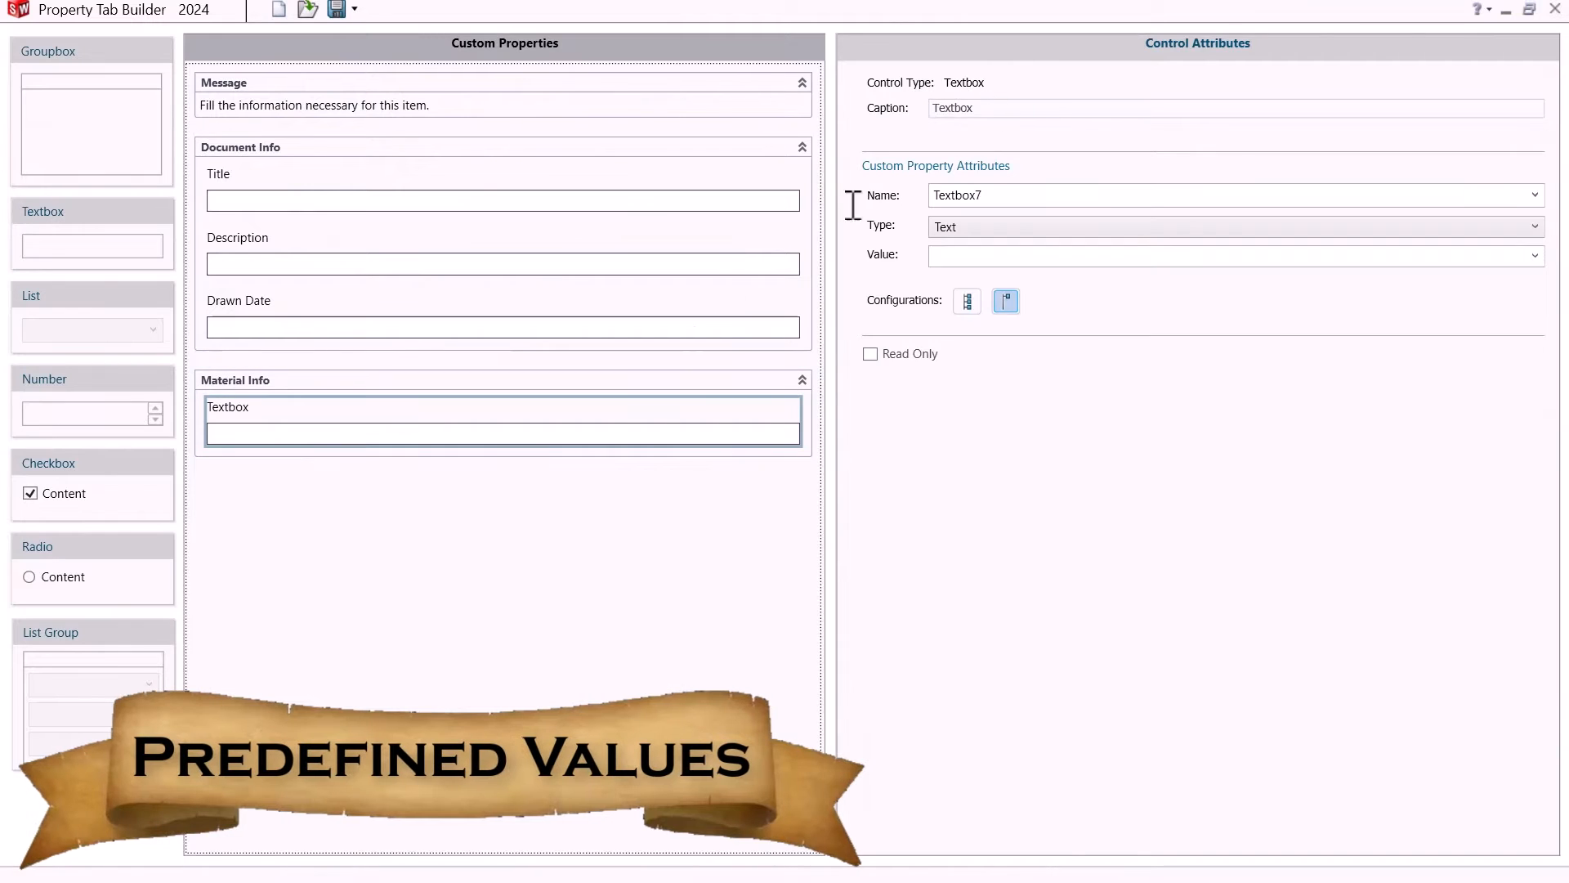
pyautogui.doubleClick(985, 107)
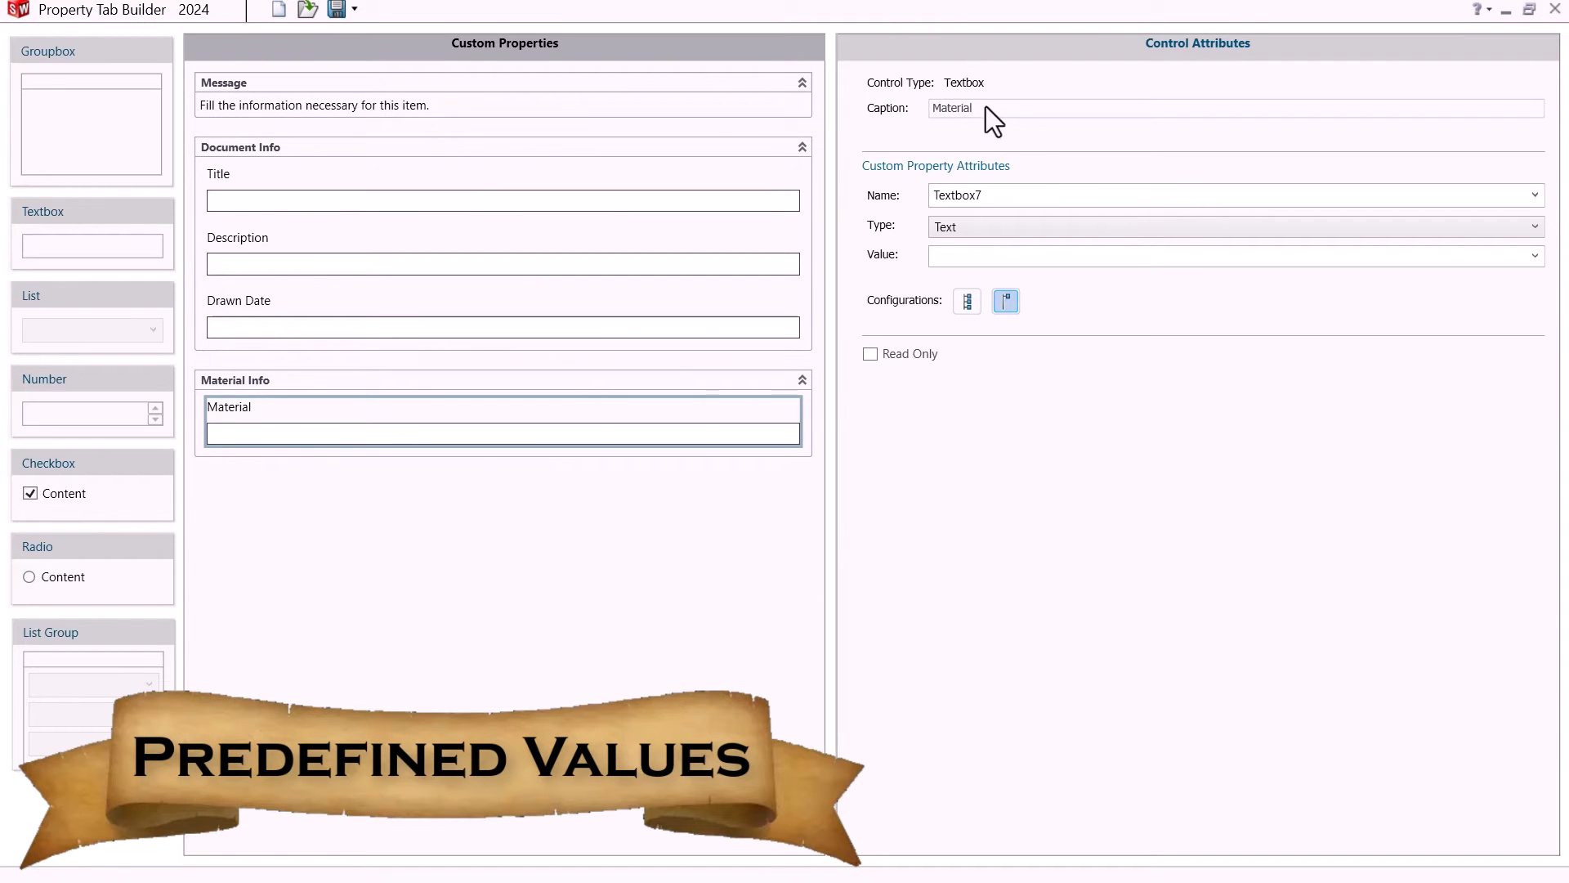
pyautogui.click(1536, 194)
pyautogui.scroll(-5, 1155, 349)
pyautogui.click(1055, 242)
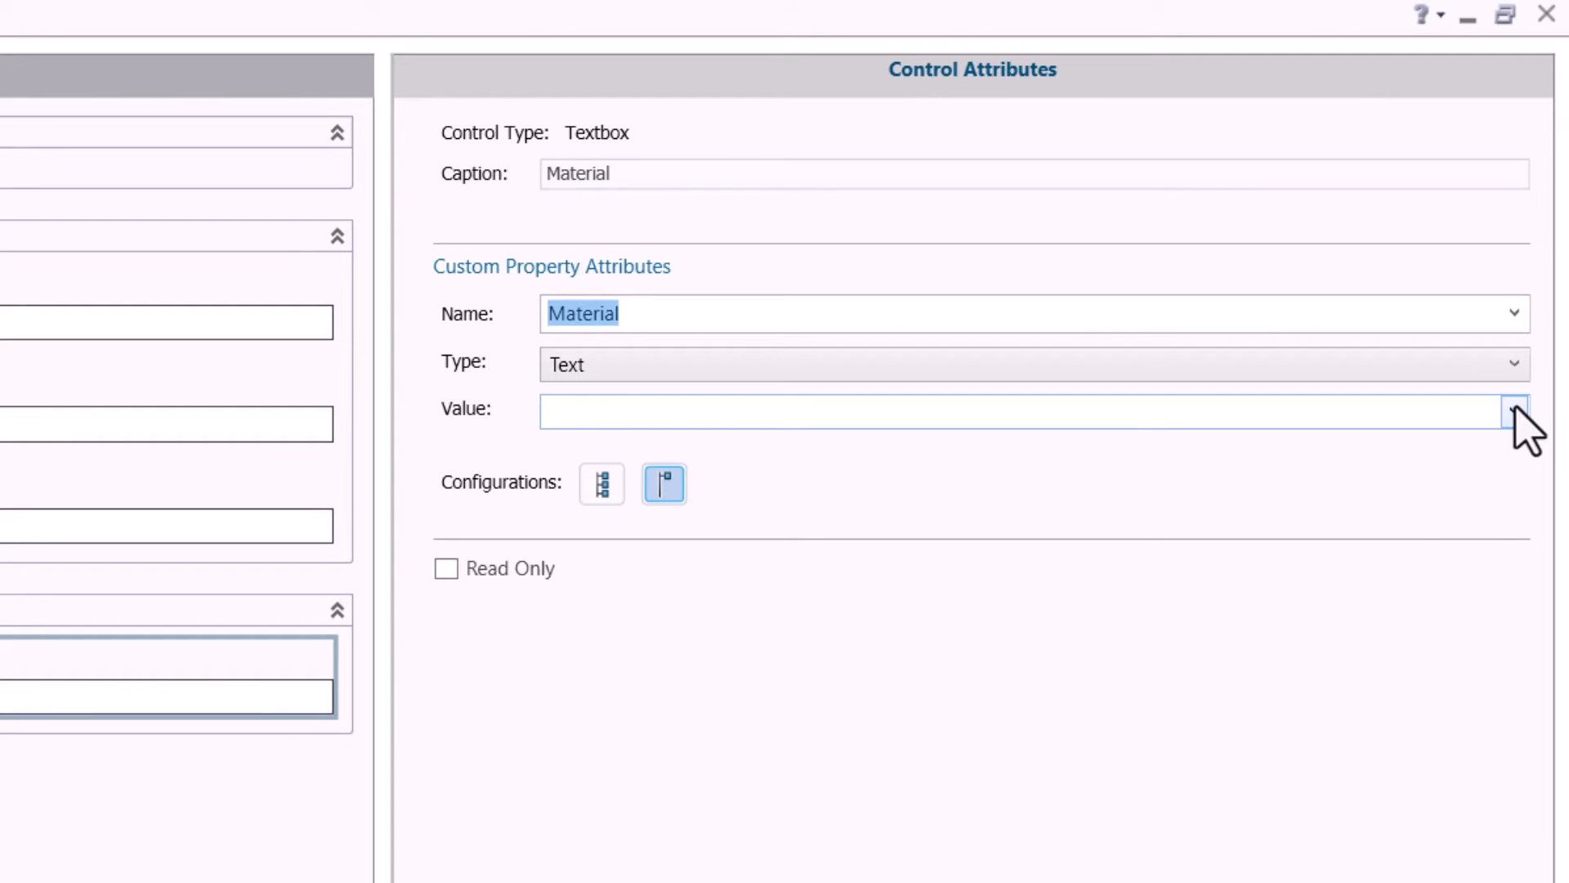
# - Set the Material textbox's value to the predefined [SW-Material]
pyautogui.click(1515, 411)
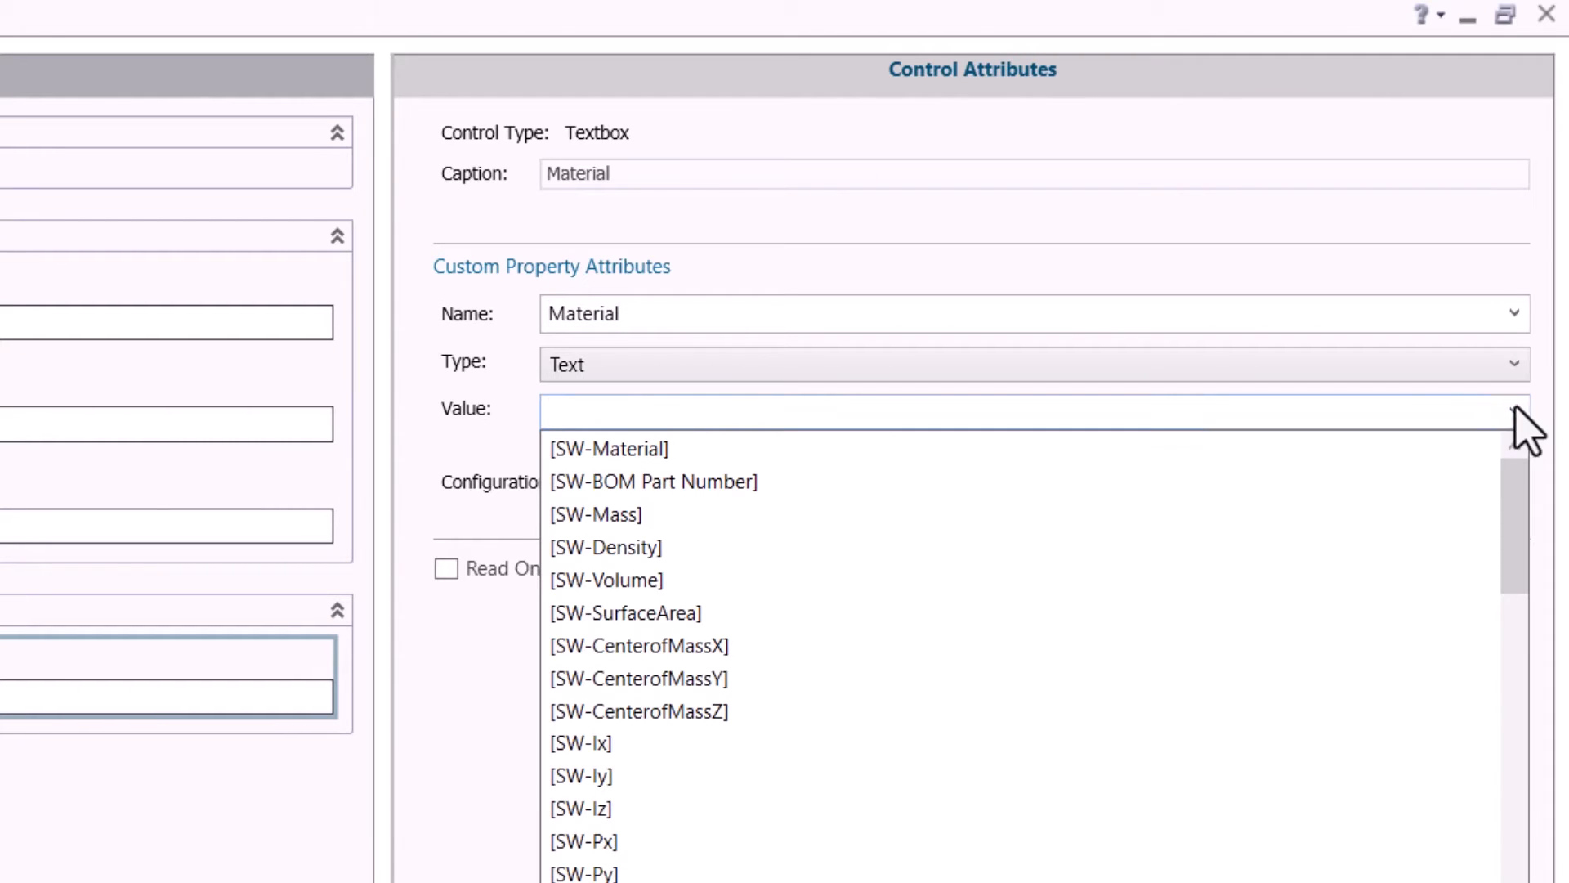
pyautogui.click(1232, 527)
pyautogui.scroll(1, 694, 762)
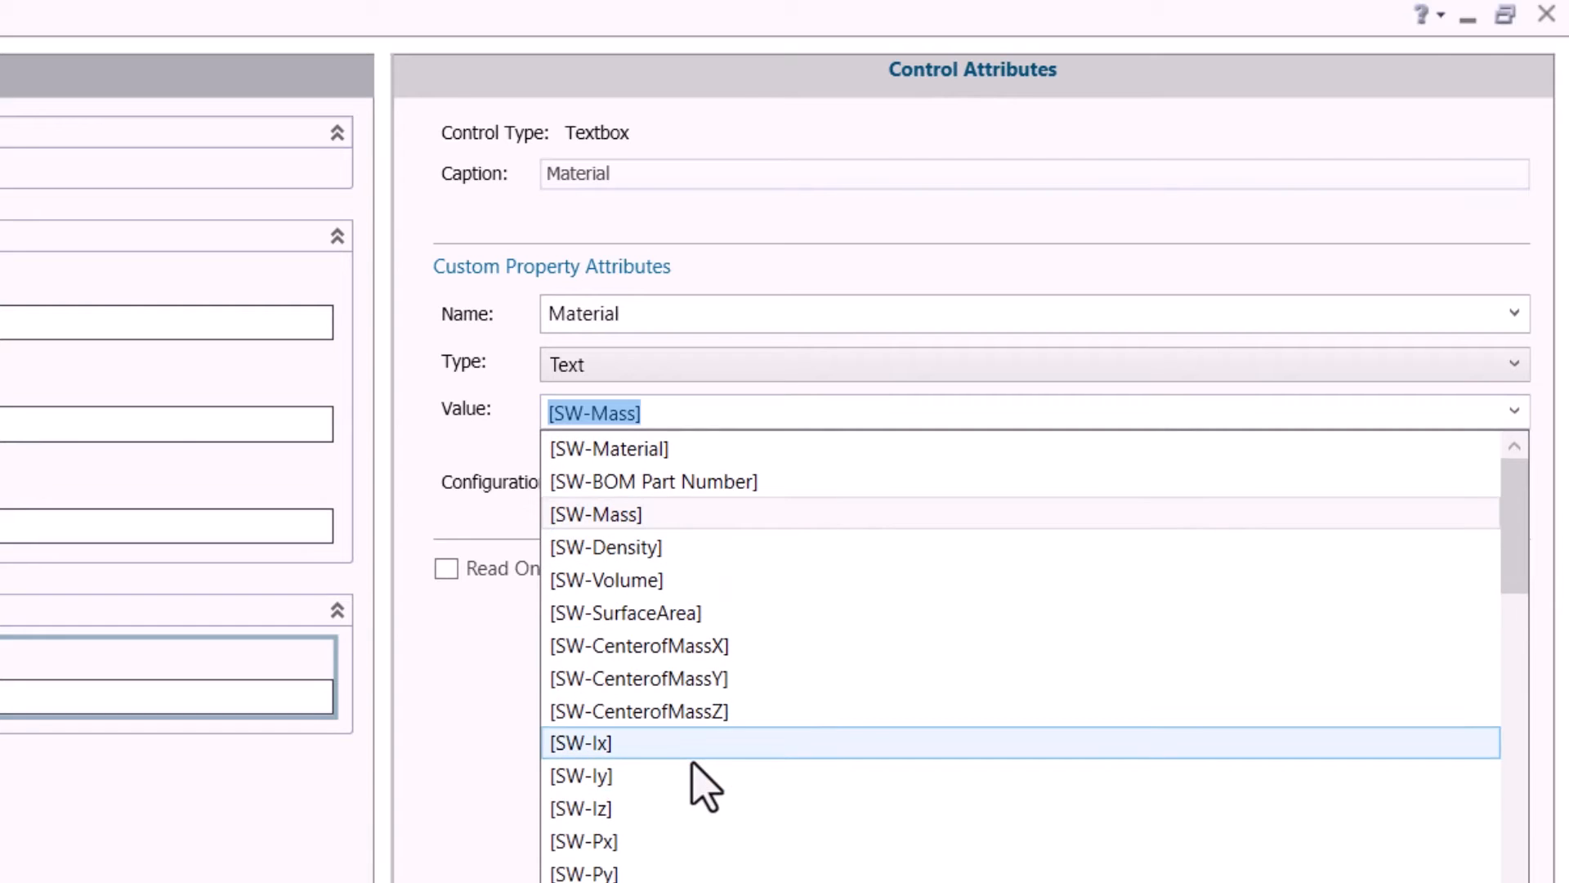
pyautogui.click(711, 449)
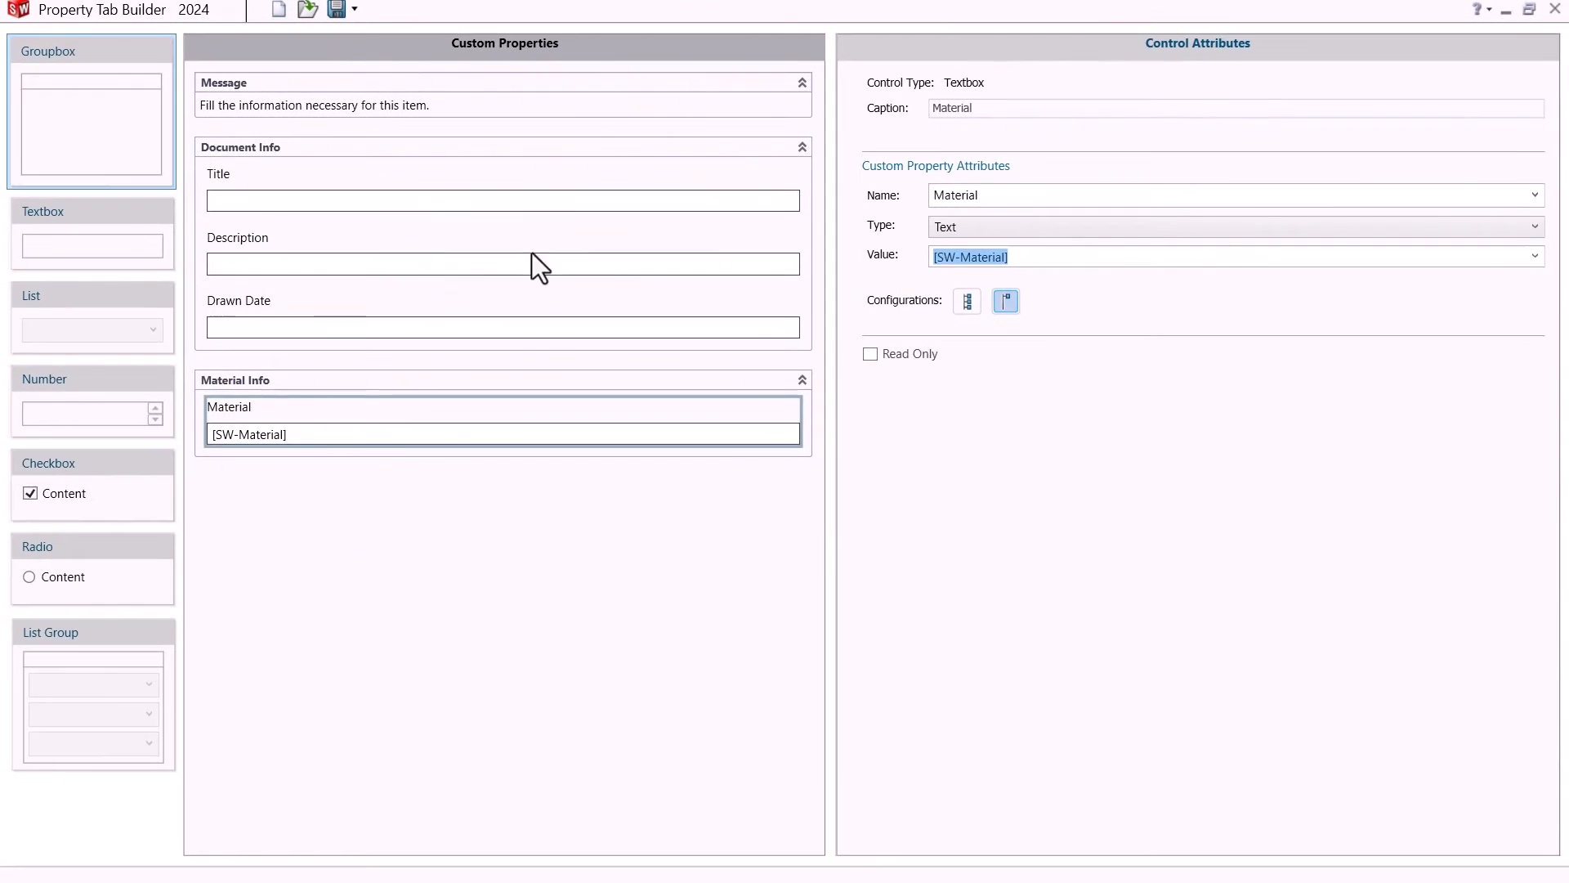
# - Add a textbox below Material captioned "Weight" and assign it the predefined property name Weight
pyautogui.moveTo(72, 222); pyautogui.dragTo(491, 458)
pyautogui.doubleClick(980, 107)
pyautogui.write('Weight')
pyautogui.click(1534, 194)
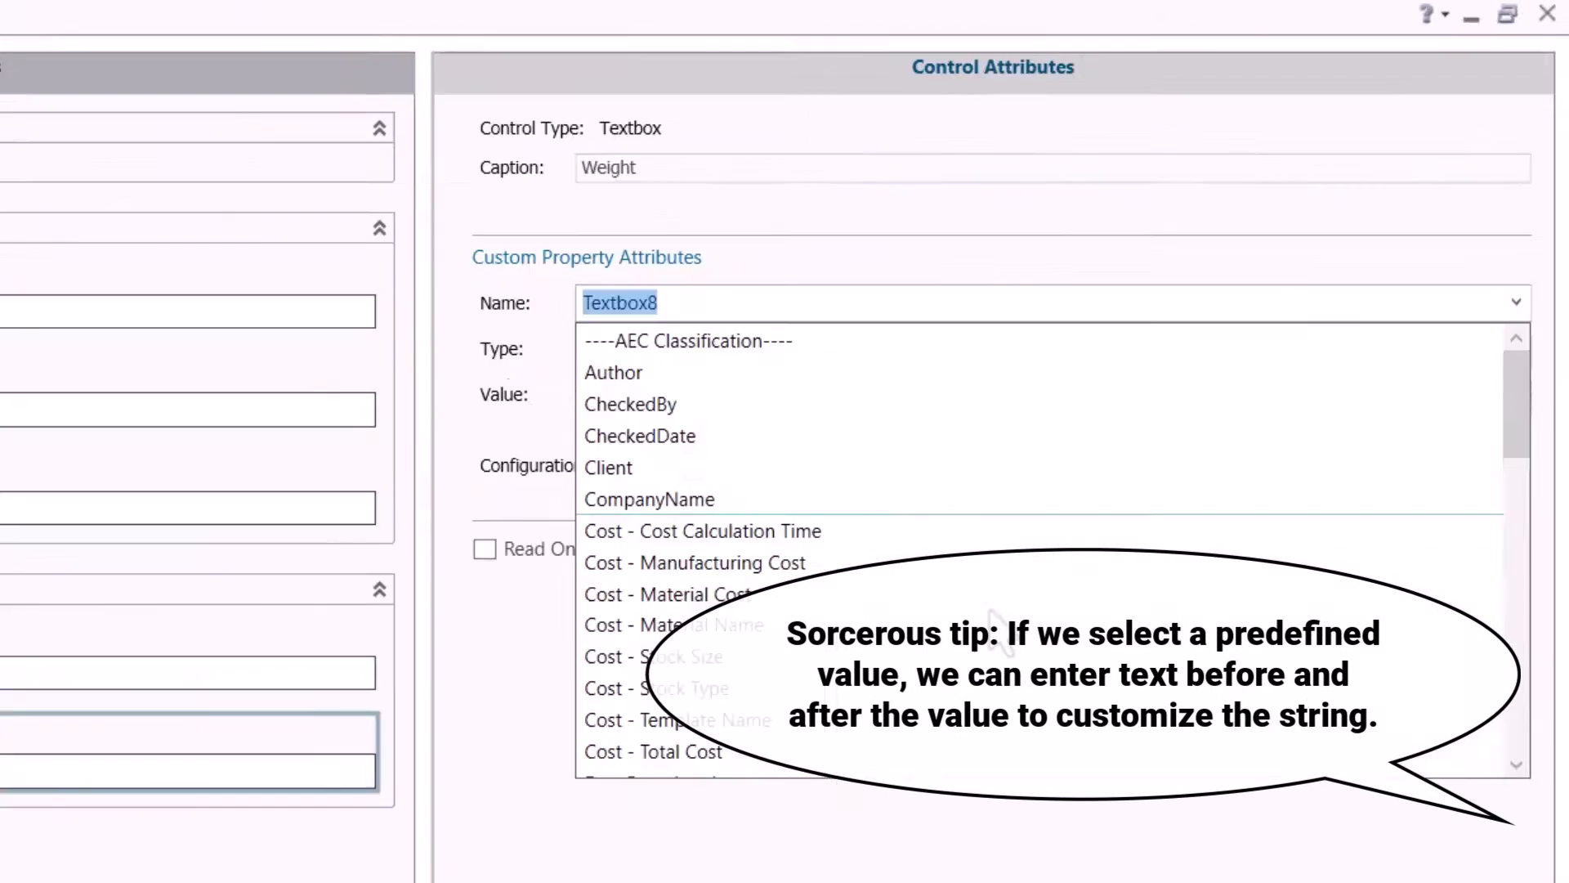
pyautogui.scroll(-10, 989, 610)
pyautogui.click(1032, 680)
# - Set the Weight textbox's value to the predefined [SW-Mass] and make the field read-only
pyautogui.click(1514, 397)
pyautogui.click(726, 505)
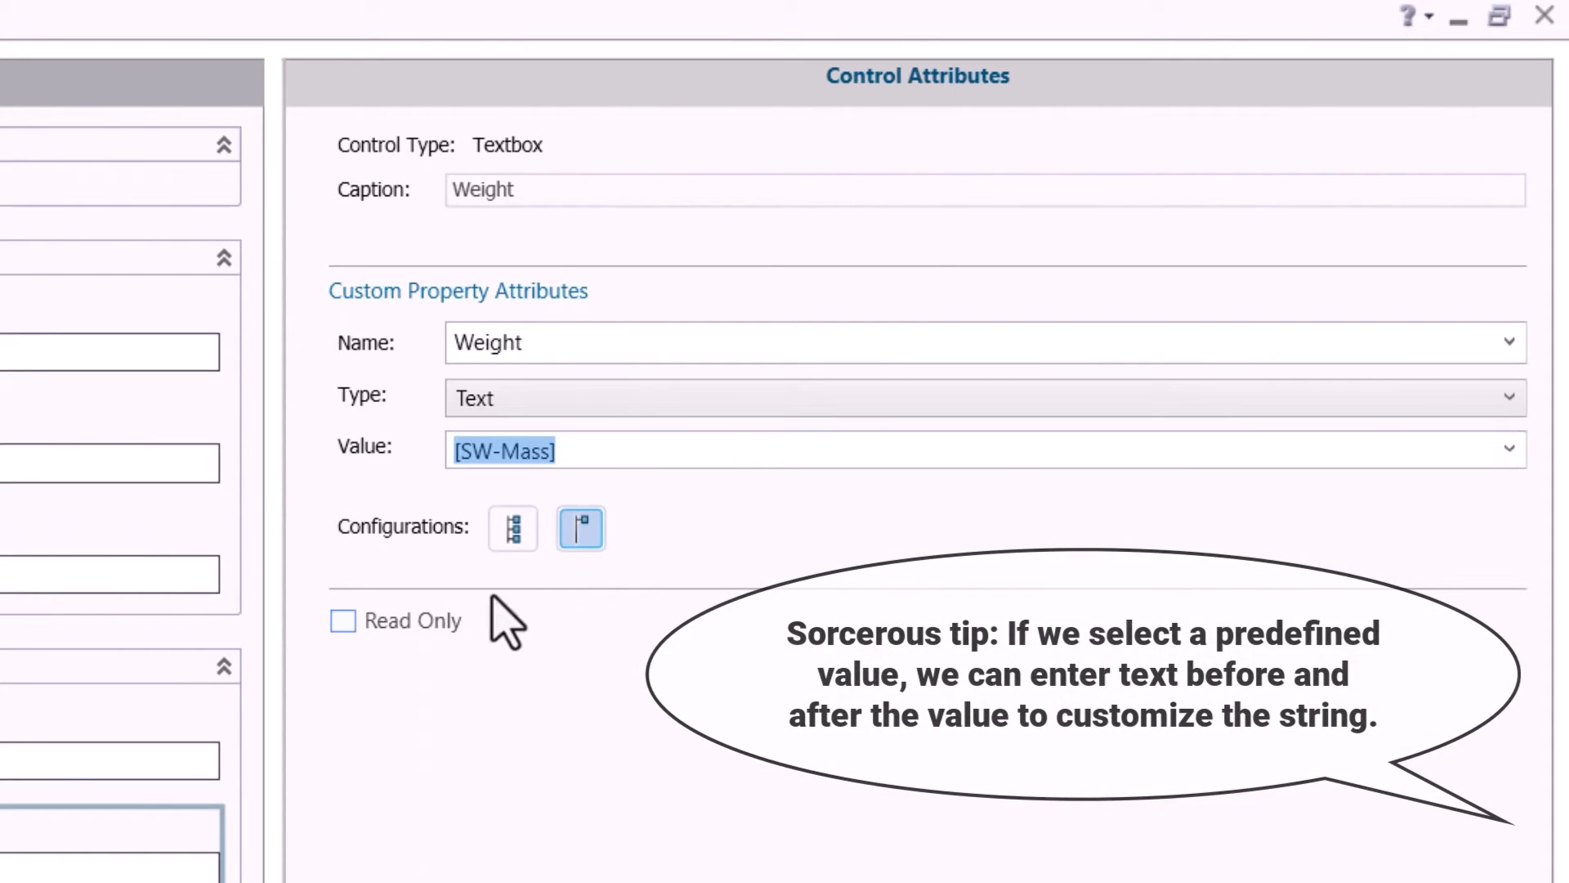
pyautogui.click(347, 621)
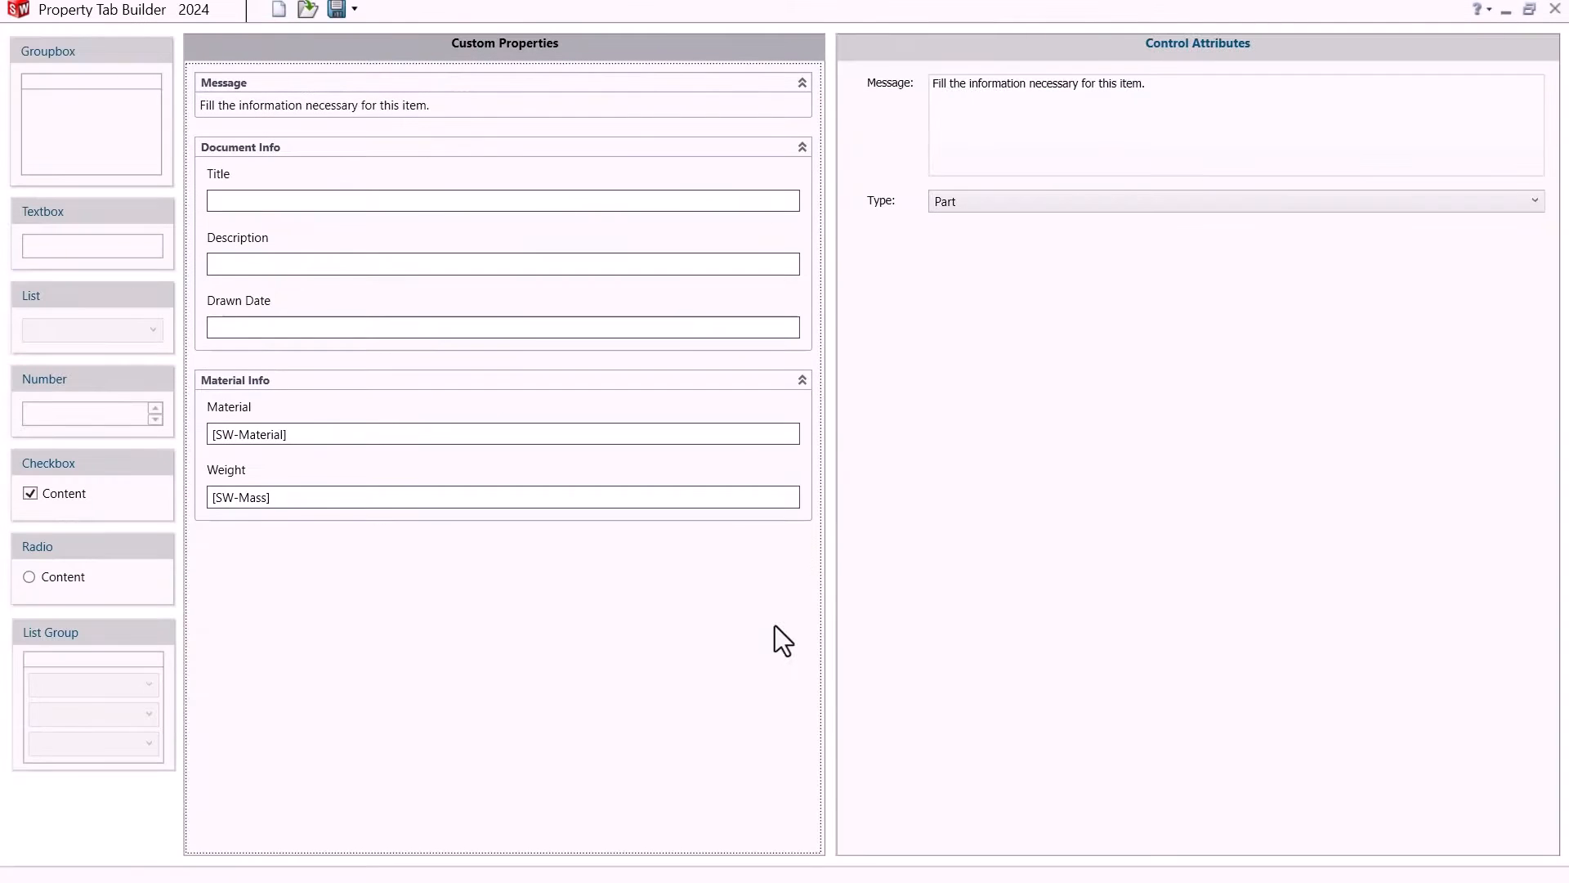
# - Set the Document Info groupbox to Expanded and the Material Info groupbox to Collapsed by default
pyautogui.click(665, 147)
pyautogui.click(945, 202)
pyautogui.click(664, 377)
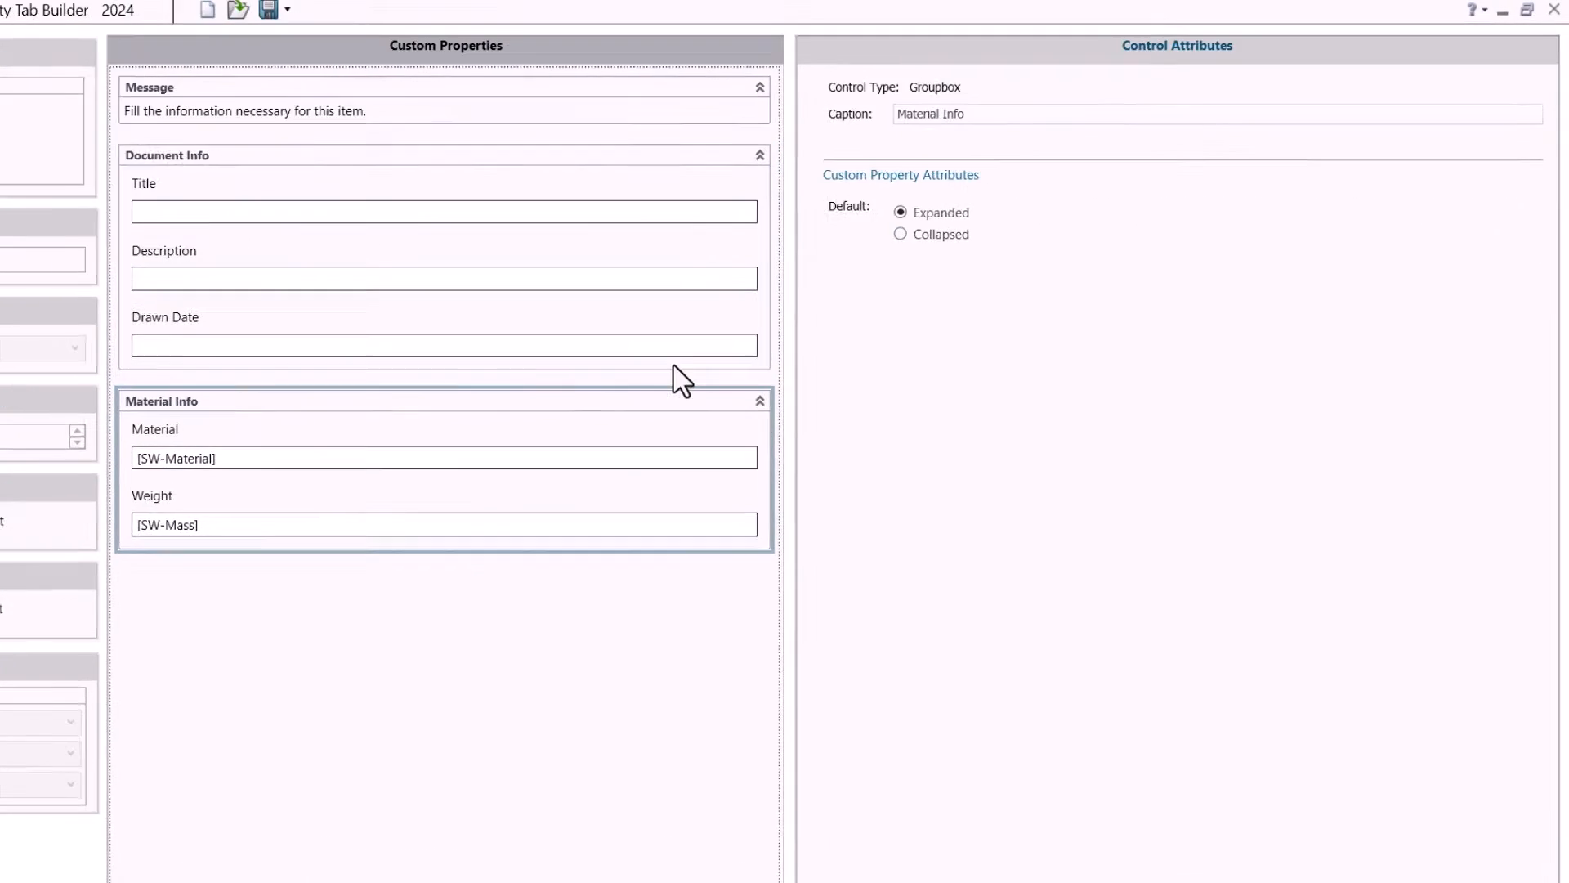
pyautogui.click(936, 222)
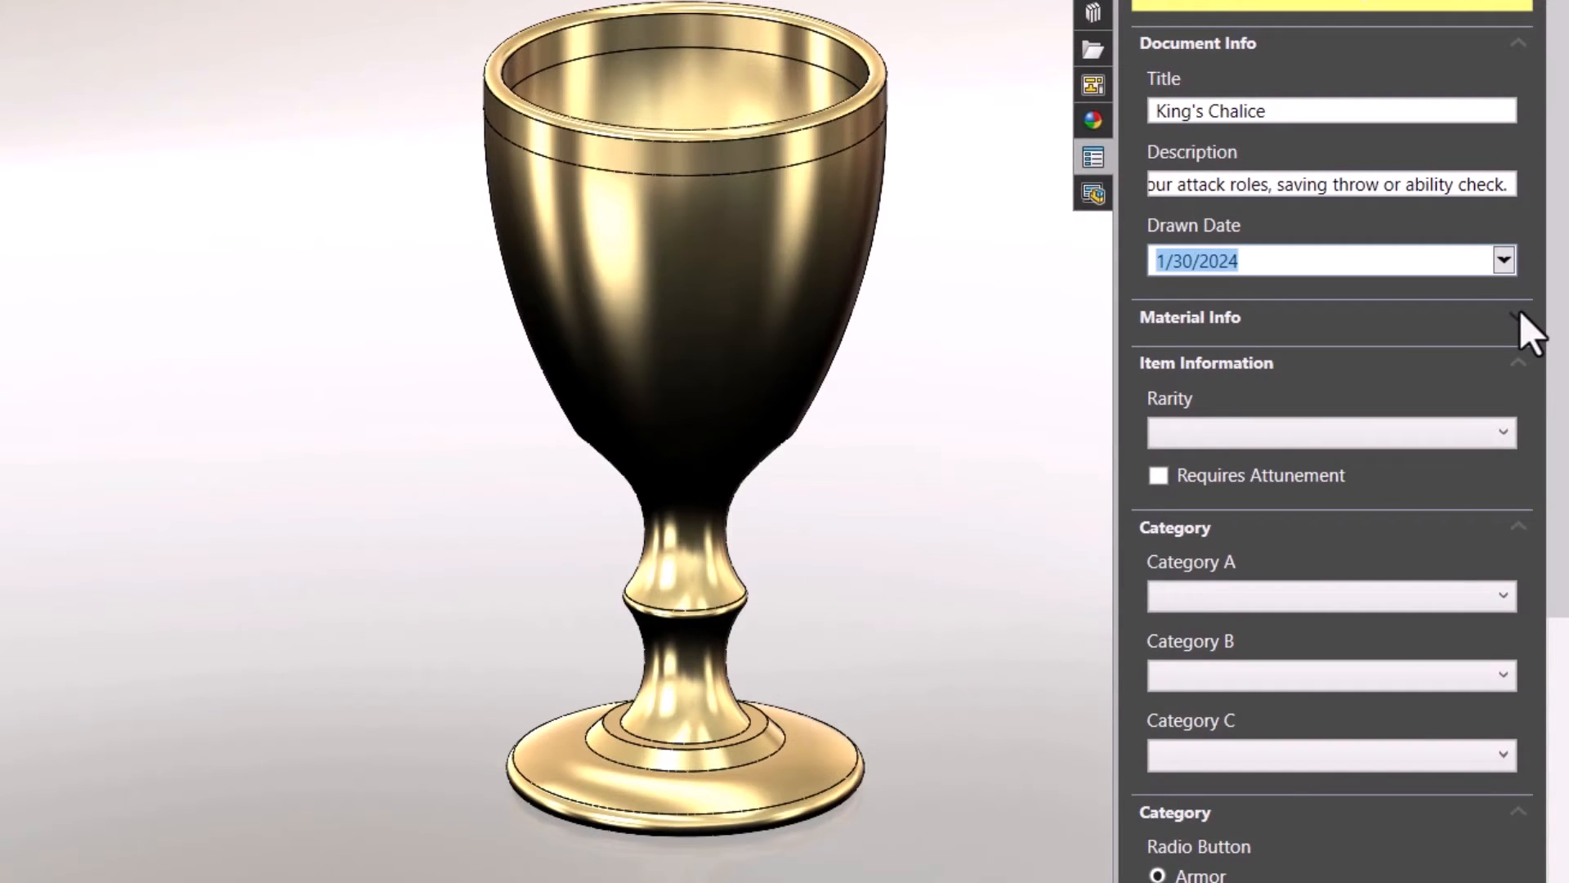
# - Switch to SOLIDWORKS and expand the Material Info group in the chalice's custom properties
pyautogui.click(1520, 317)
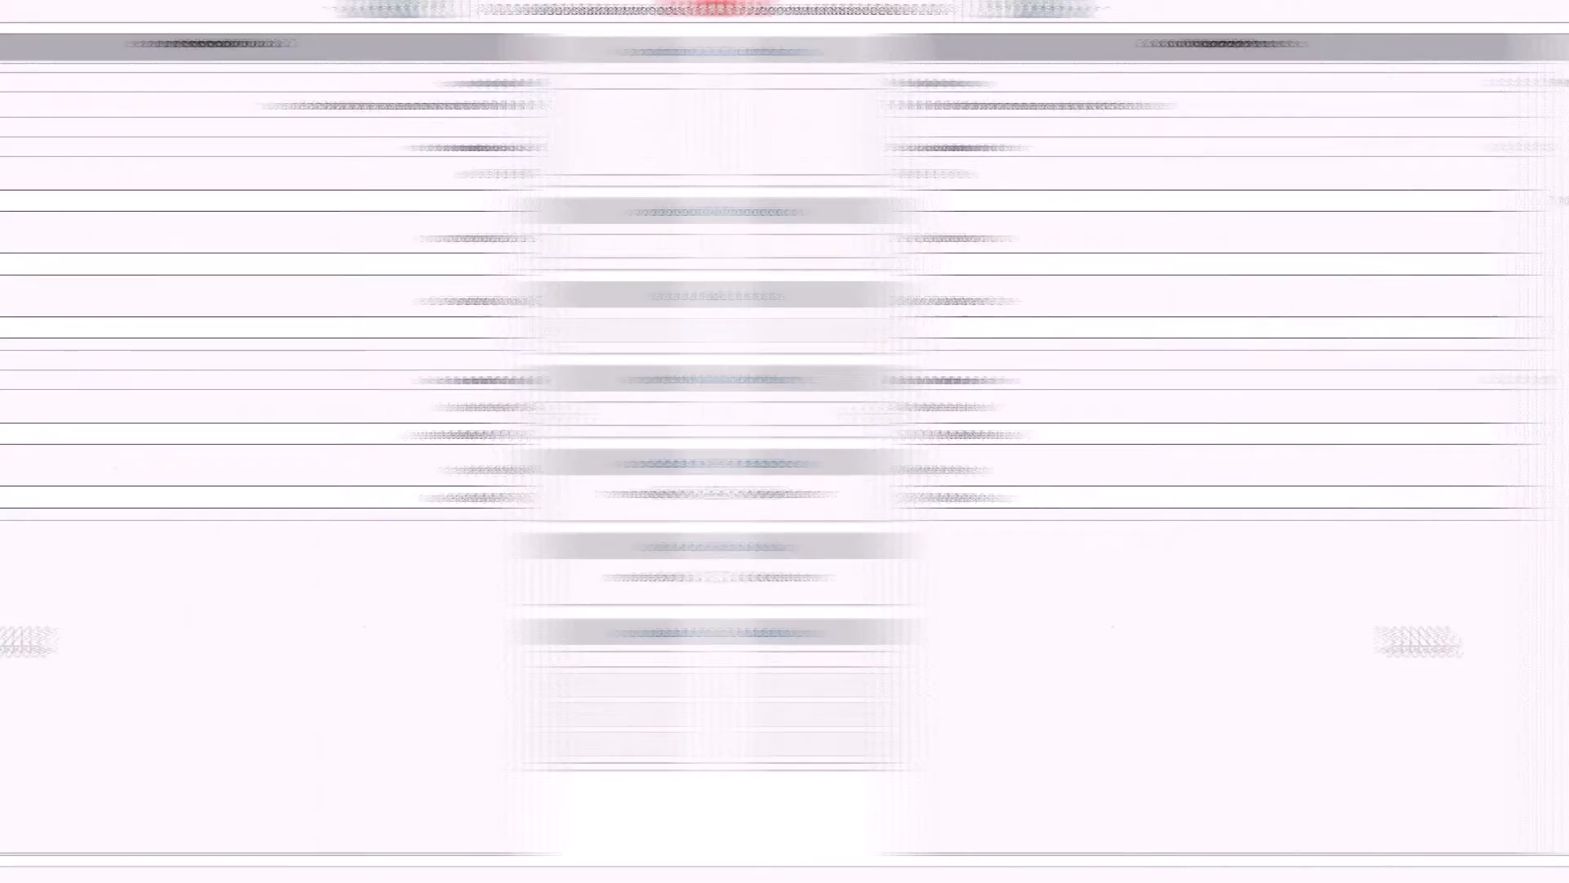
# - In Property Tab Builder, add a groupbox below Material Info and caption it "Item Info"
pyautogui.moveTo(90, 122); pyautogui.dragTo(491, 572)
pyautogui.doubleClick(986, 107)
pyautogui.write('Item Info')
# - Add a list control to the Item Info groupbox and set both its caption and property name to "Rarity"
pyautogui.moveTo(79, 295); pyautogui.dragTo(242, 489)
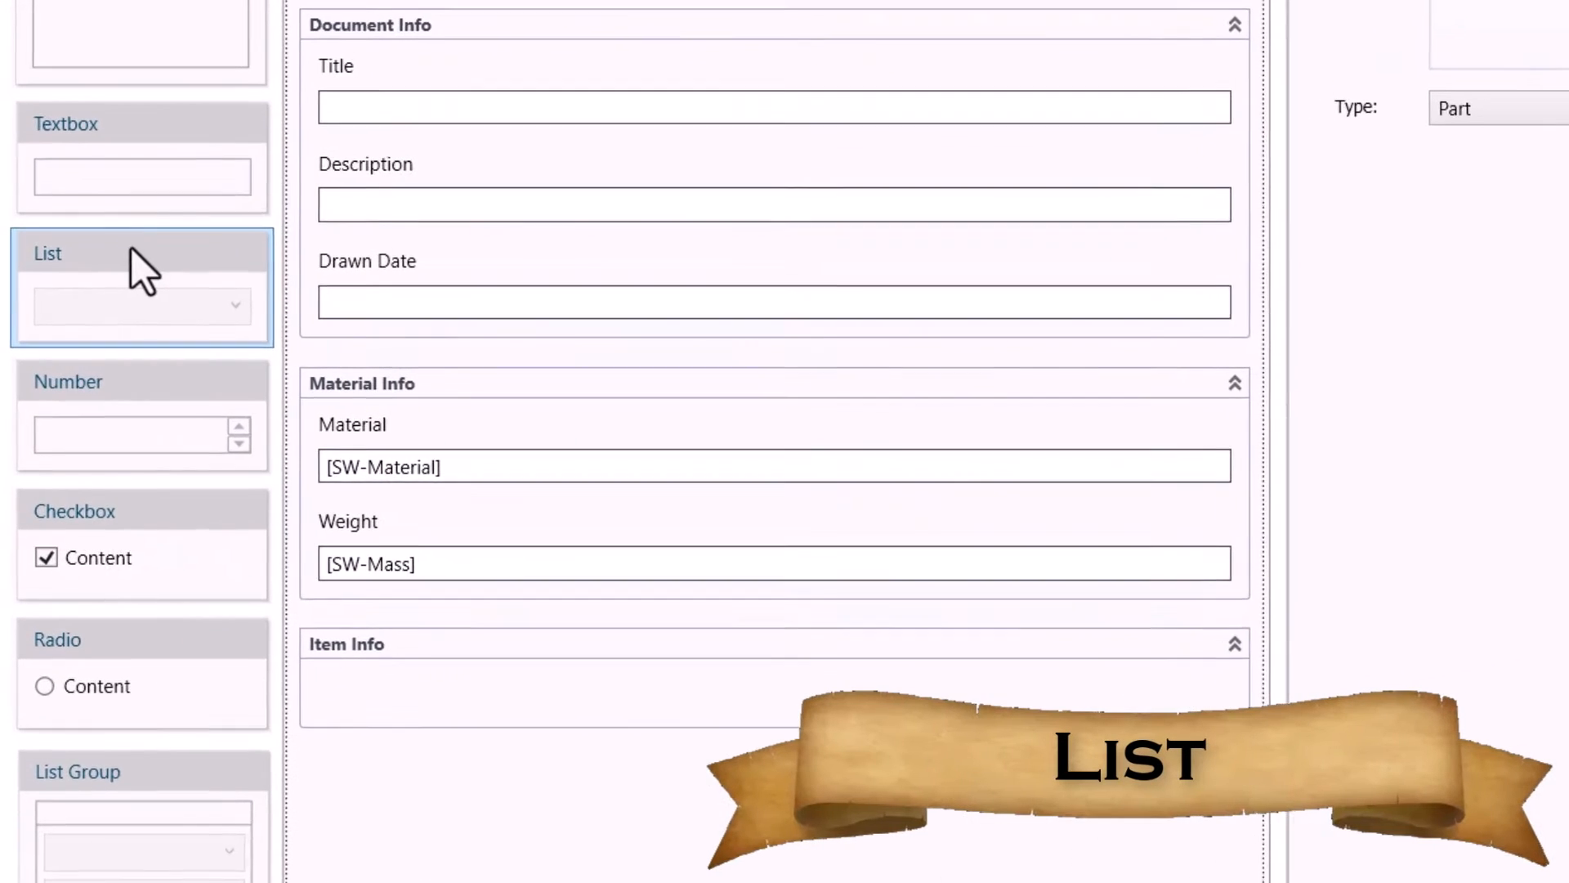
pyautogui.moveTo(375, 553); pyautogui.dragTo(399, 767)
pyautogui.moveTo(400, 716); pyautogui.dragTo(395, 703)
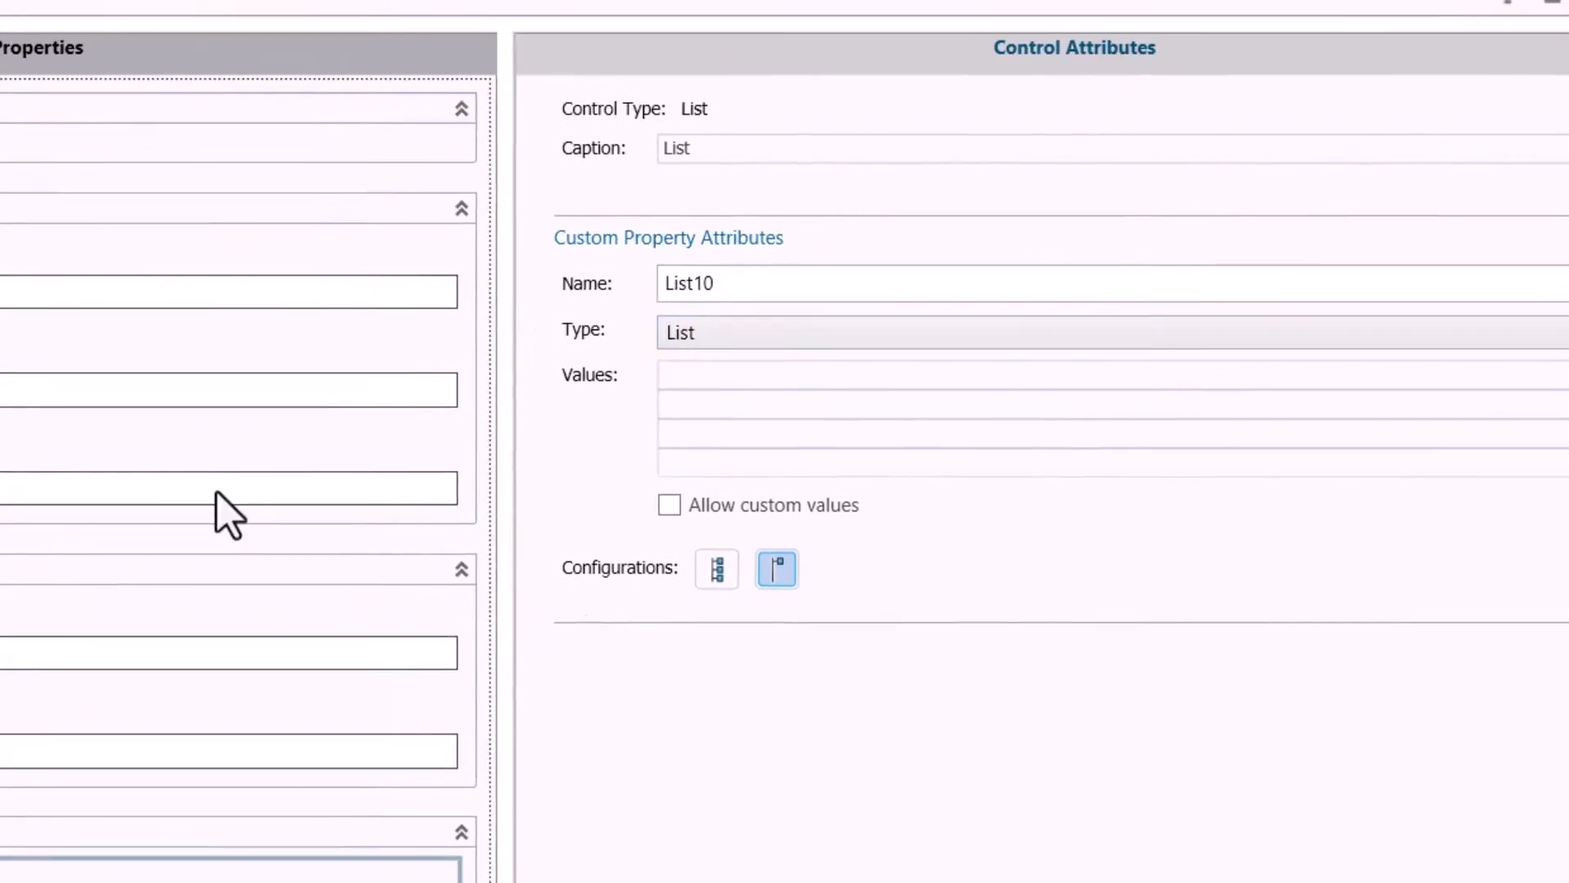
pyautogui.doubleClick(1390, 4)
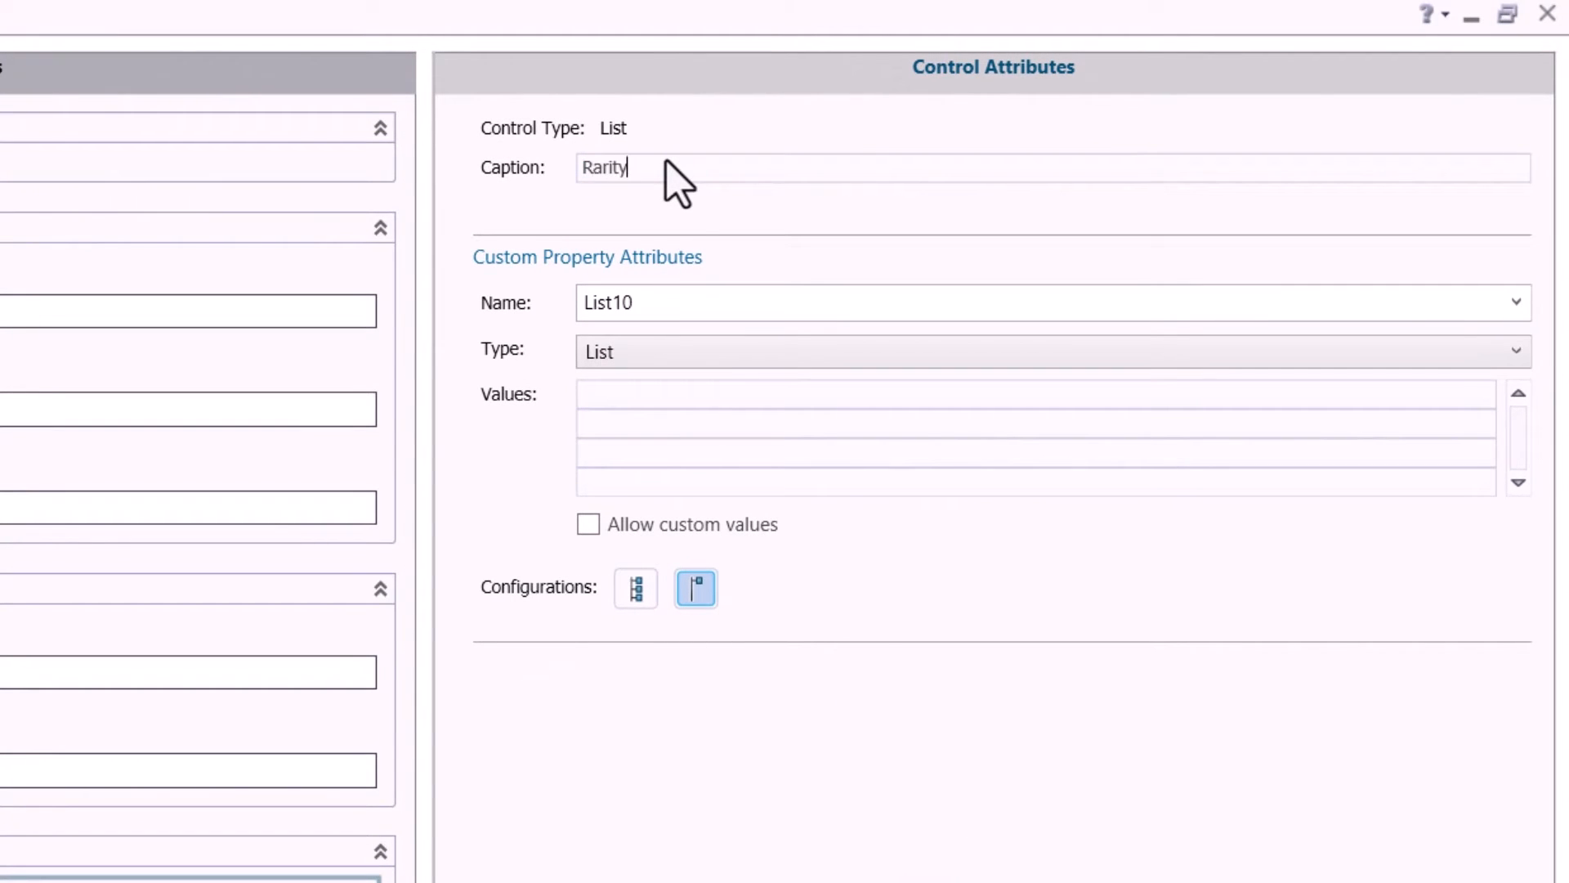
pyautogui.click(766, 302)
pyautogui.write('Rarity')
# - Keep the Rarity control's type as List and enter the values Common, Uncommon, Rare, Very Rare, Legendary and Artifact
pyautogui.click(909, 360)
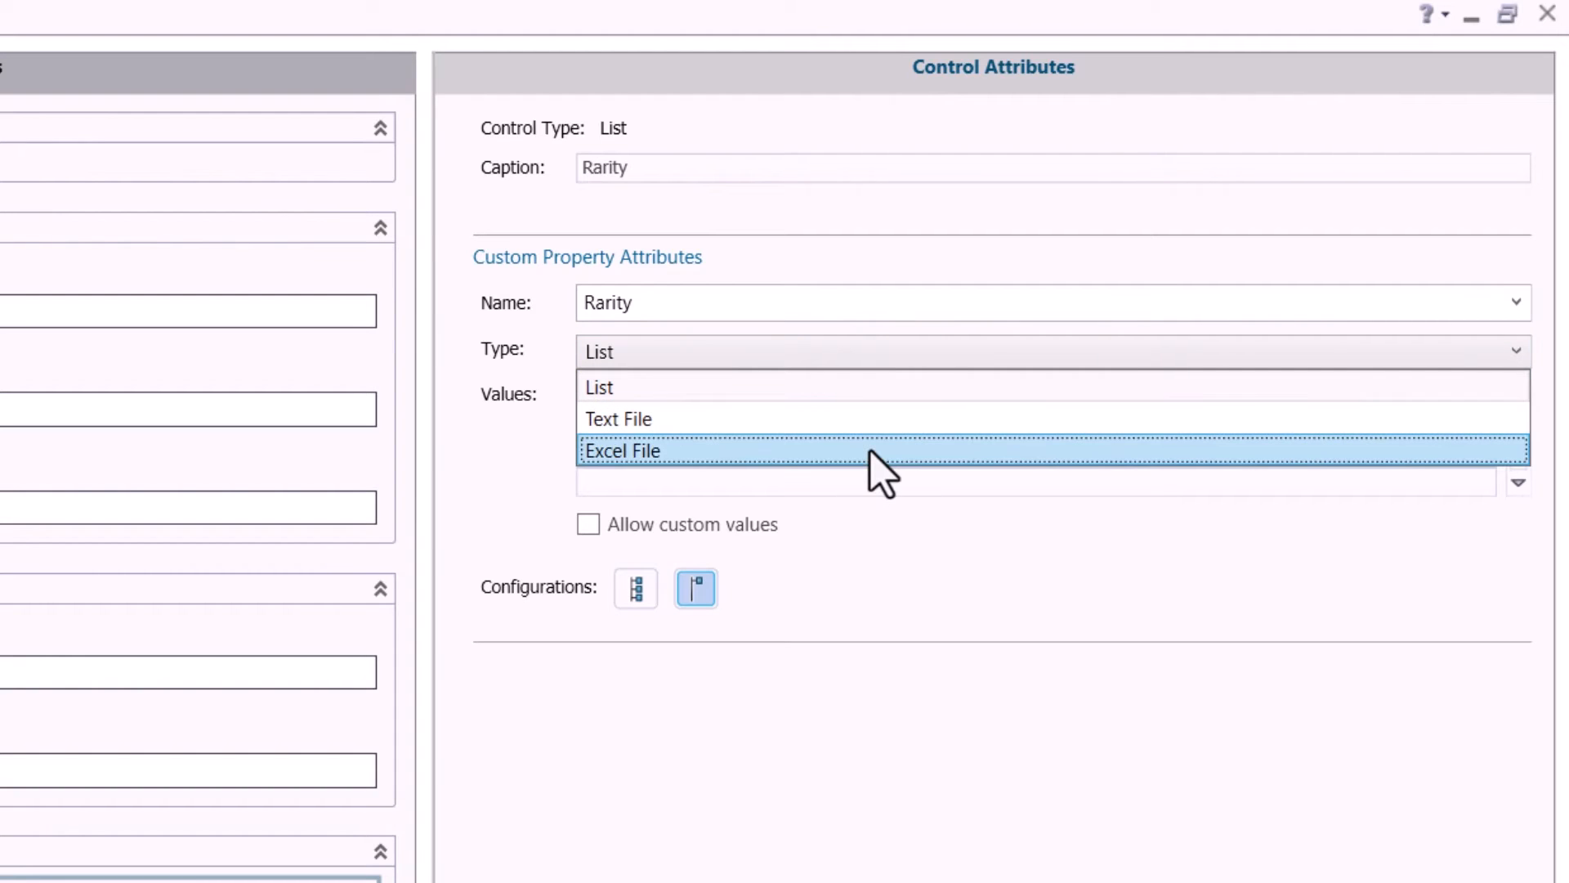
pyautogui.click(869, 592)
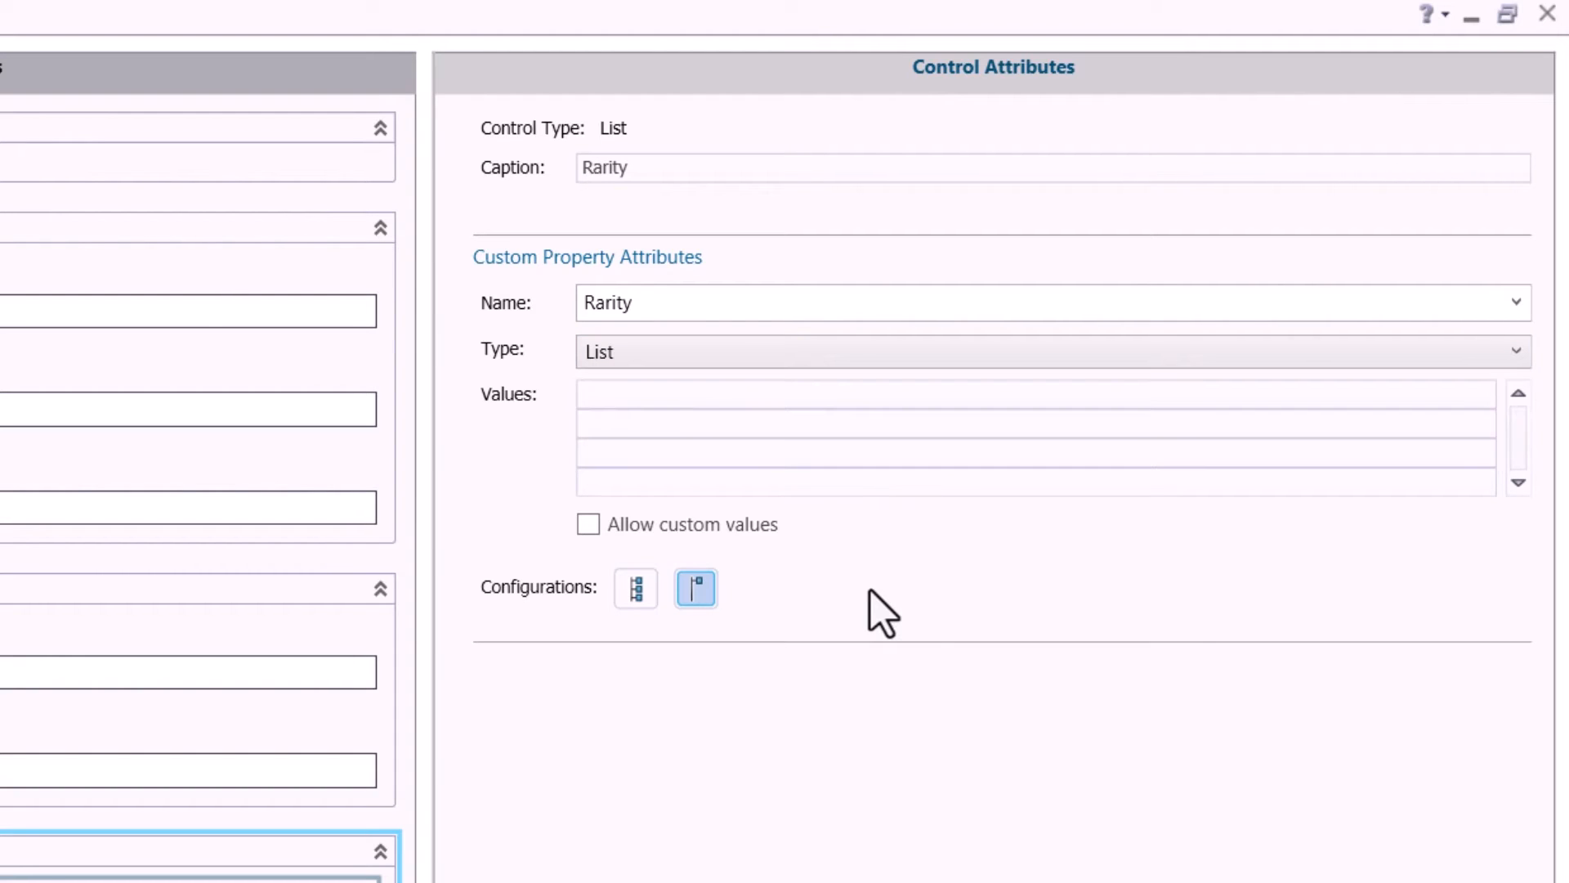
pyautogui.click(802, 402)
pyautogui.write('Common')
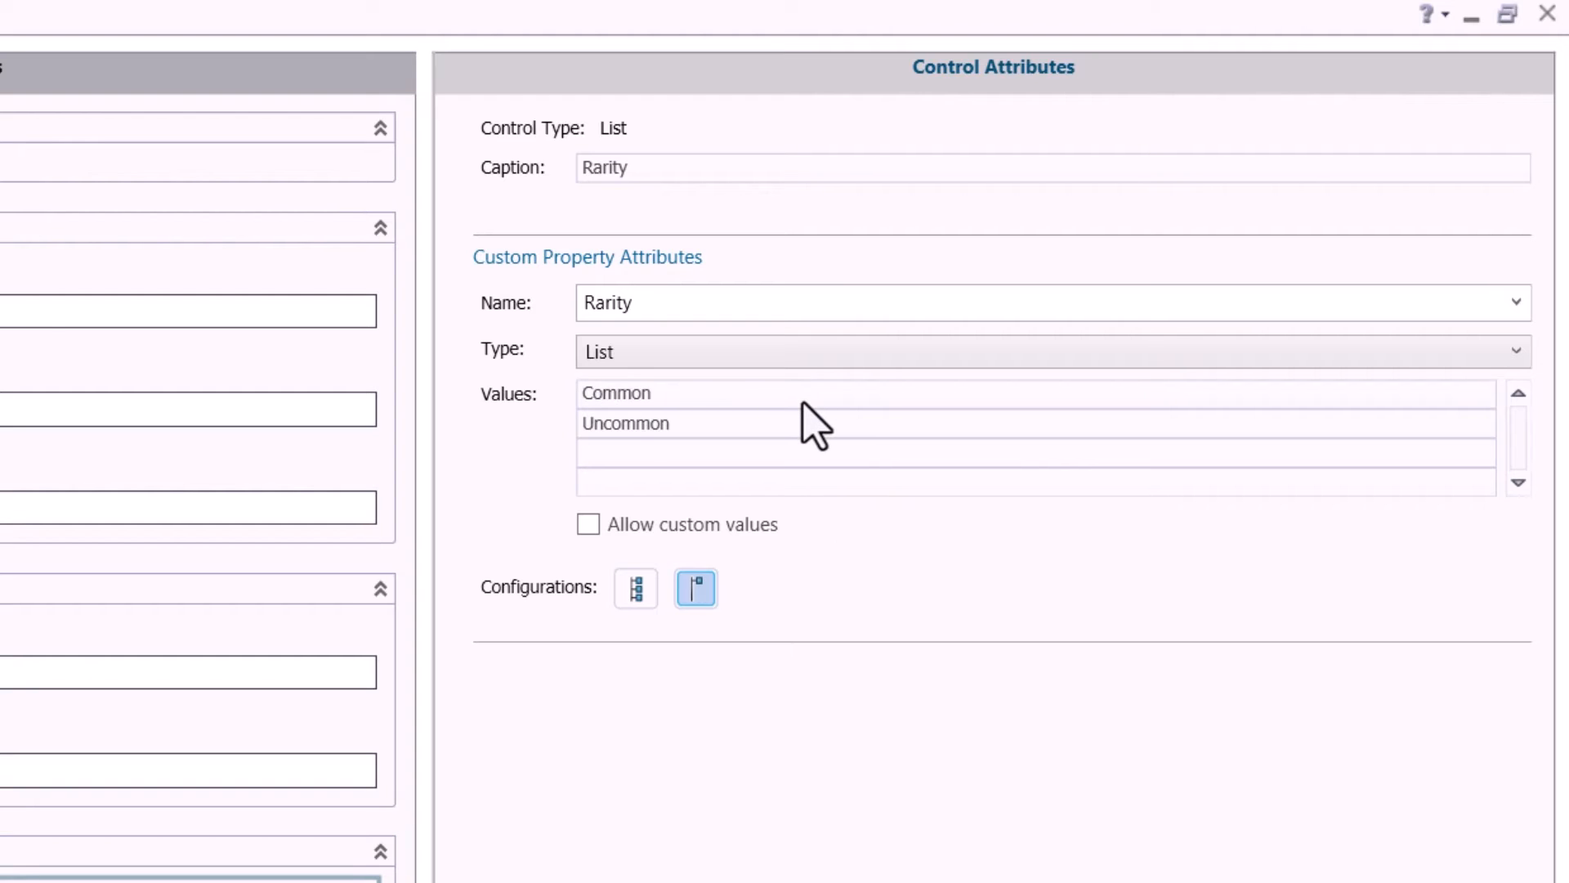
pyautogui.write('ery Rare')
pyautogui.press('Return')
pyautogui.write('Legendary')
pyautogui.press('Return')
pyautogui.write('Artifact')
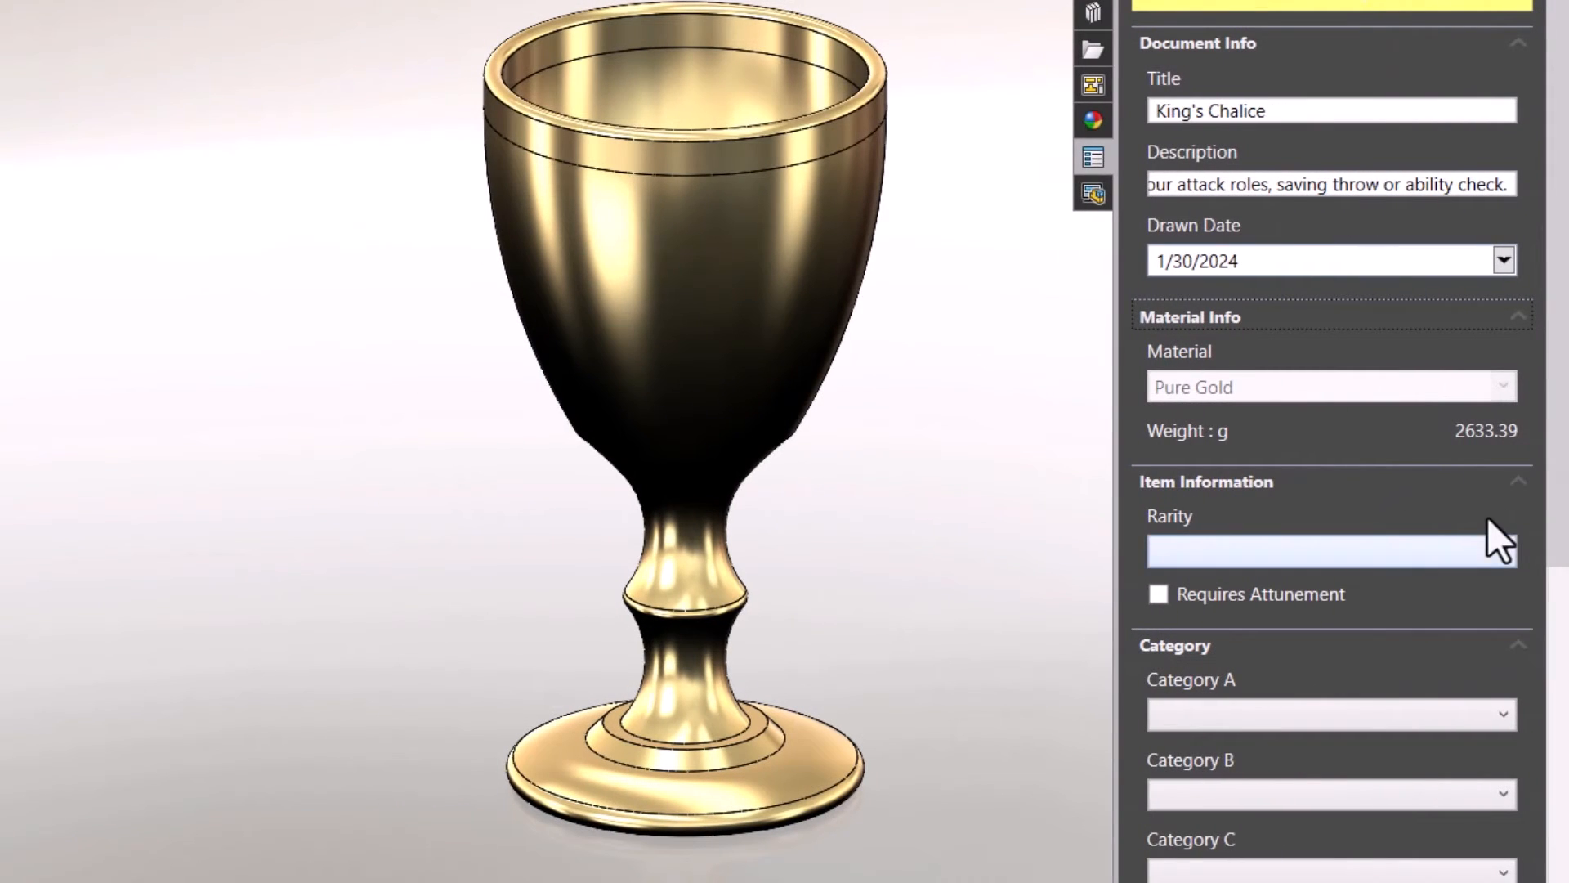
# - Switch to SOLIDWORKS and set the chalice's Rarity to Rare
pyautogui.click(1479, 563)
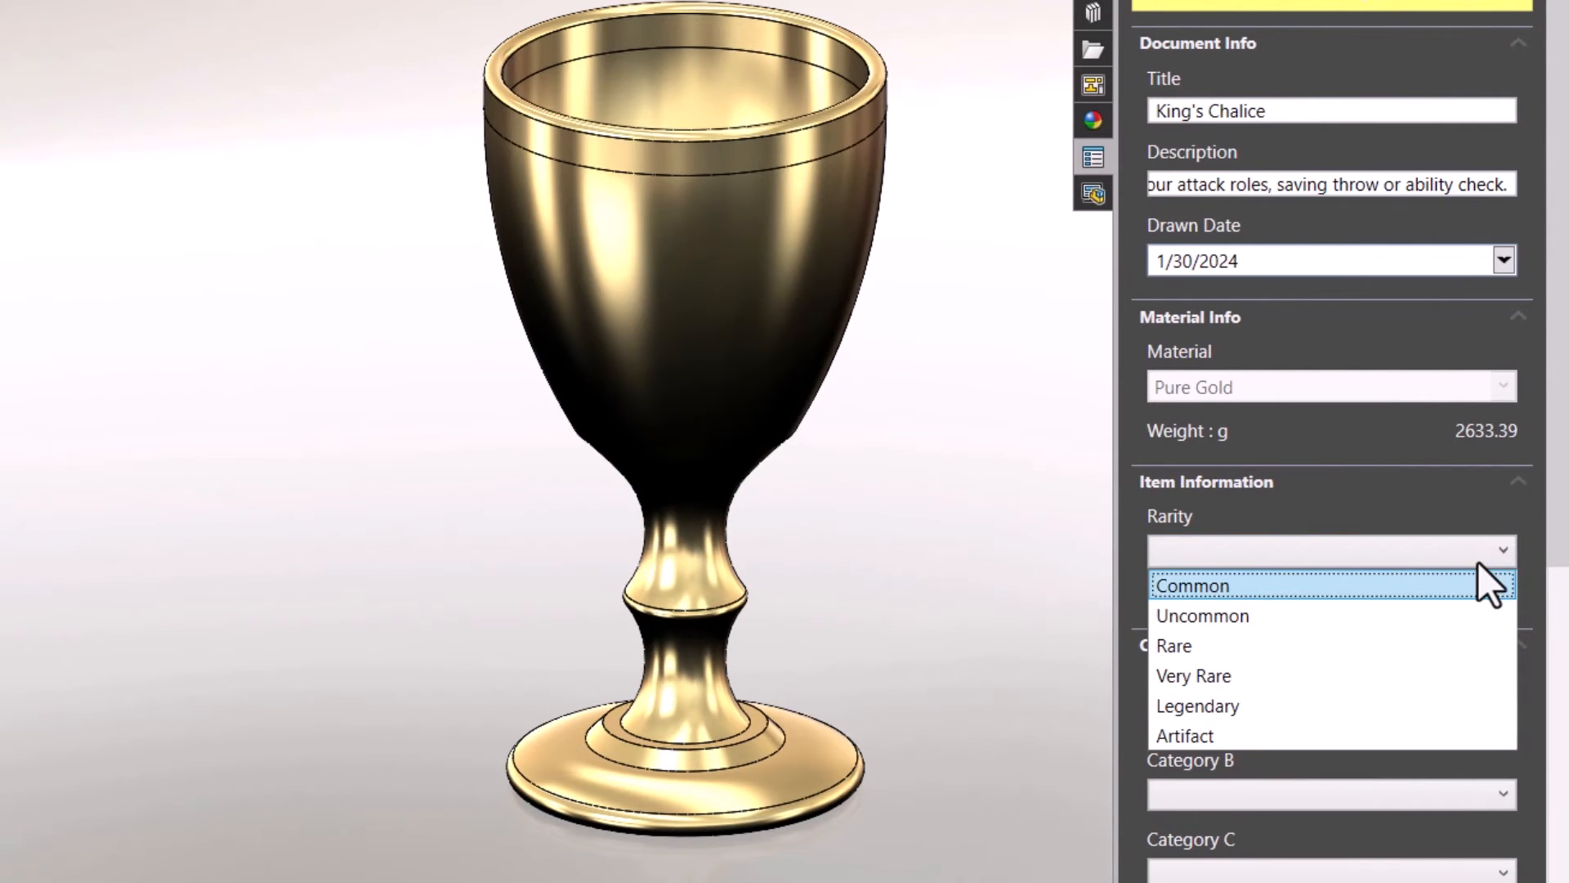
pyautogui.click(1394, 657)
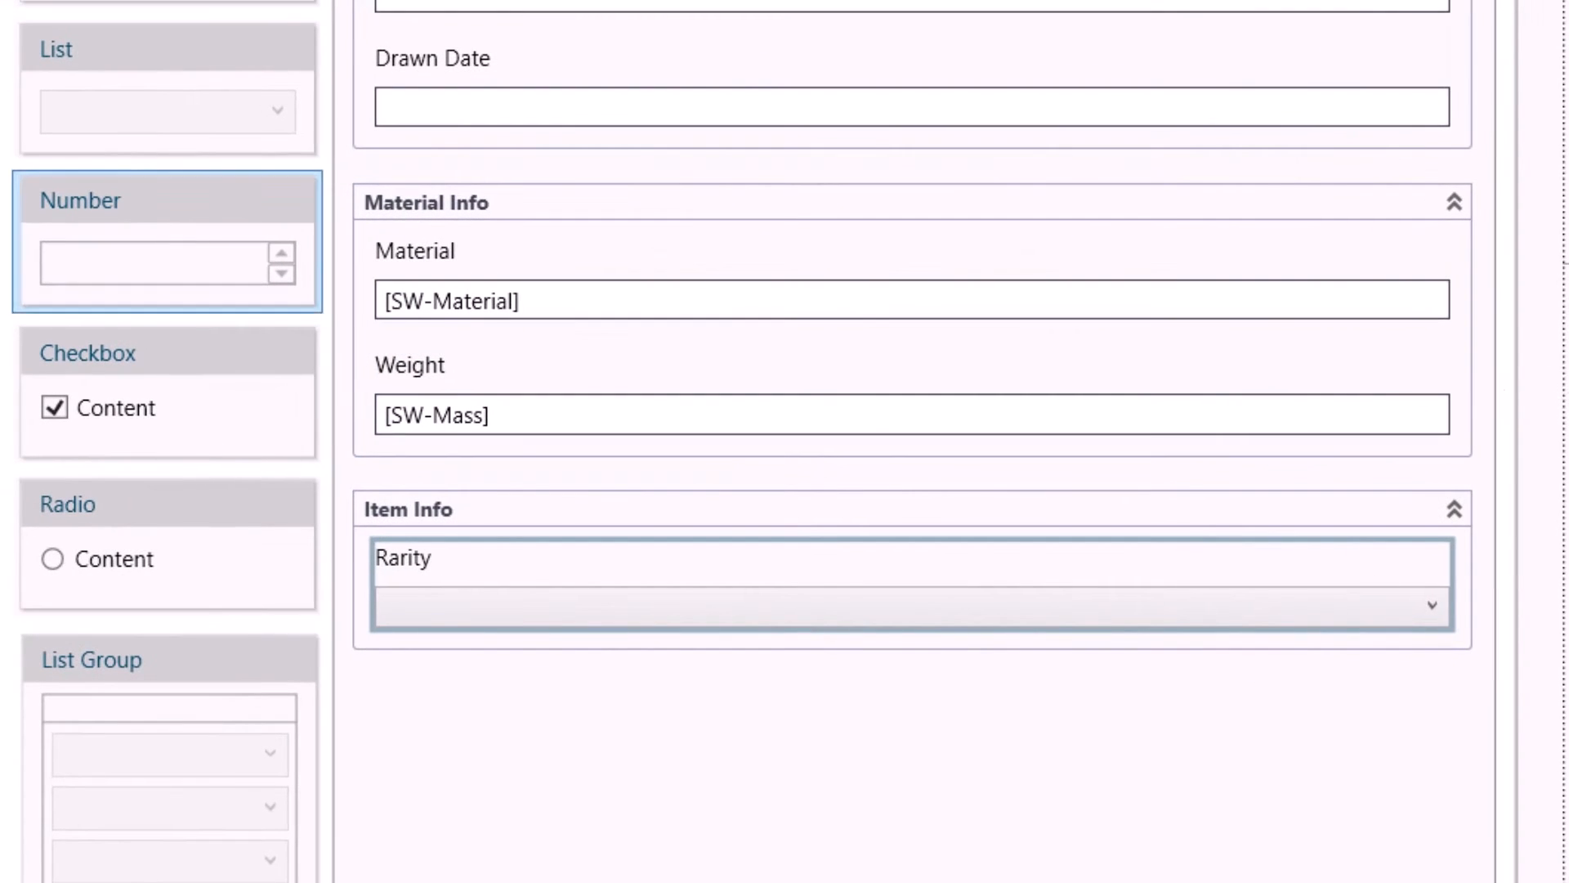
# - In Property Tab Builder, add a checkbox below Rarity captioned "Requires Attunement" and name its property "Attunement"
pyautogui.moveTo(161, 379); pyautogui.dragTo(521, 672)
pyautogui.doubleClick(531, 198)
pyautogui.write('Requires A')
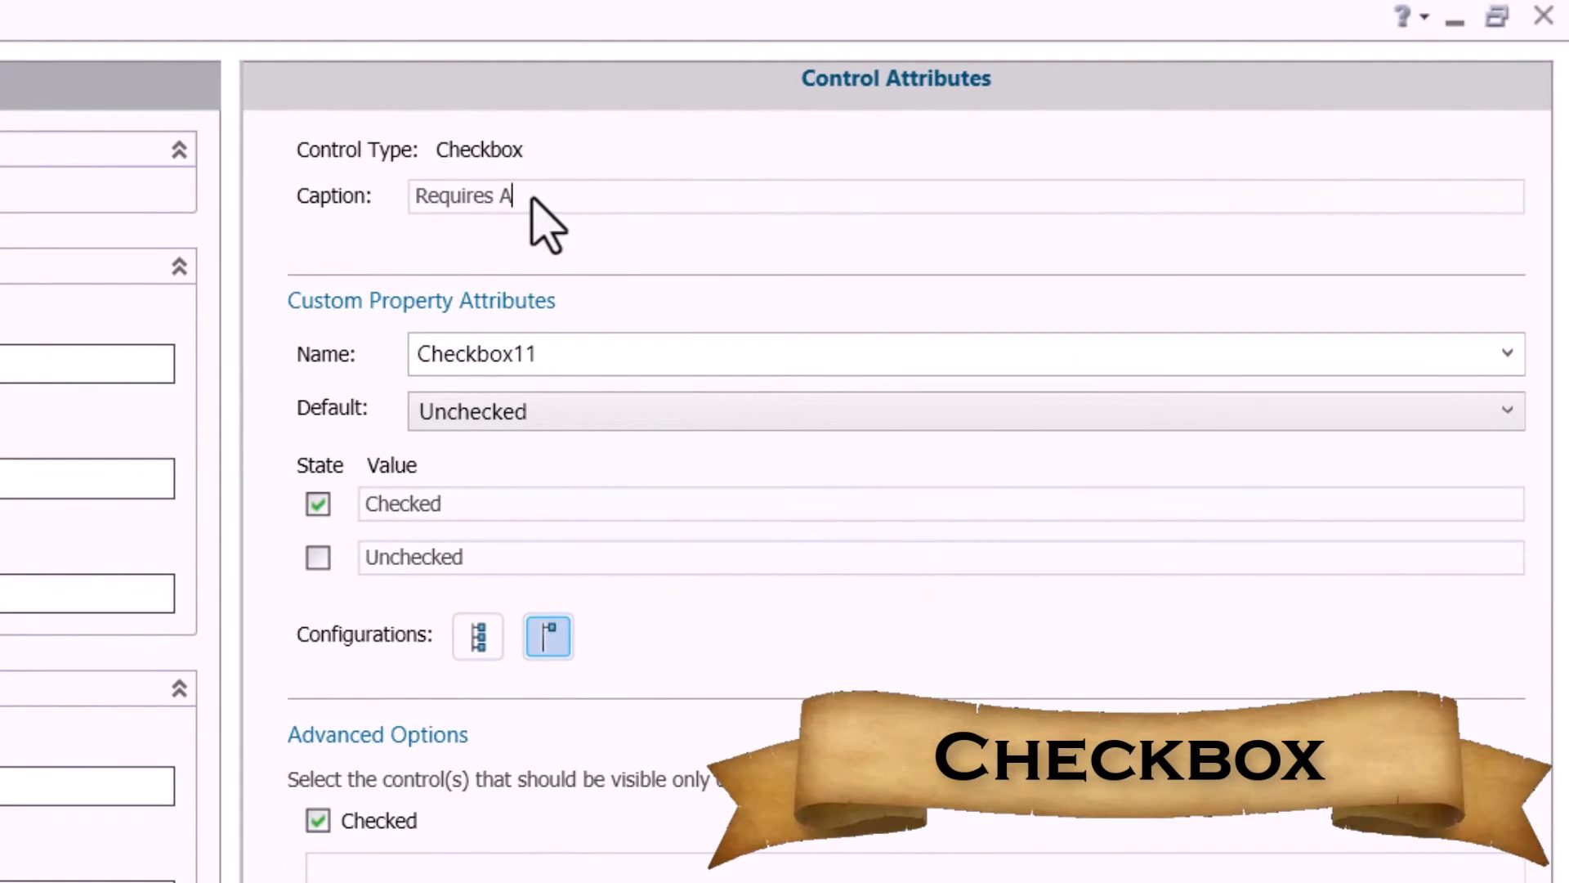
pyautogui.write('ttunement')
pyautogui.doubleClick(525, 354)
pyautogui.write('Attunement')
# - Set the checkbox's checked-state value to "Requires Attunement" and clear its unchecked-state value
pyautogui.doubleClick(448, 505)
pyautogui.write('Requires Attunement')
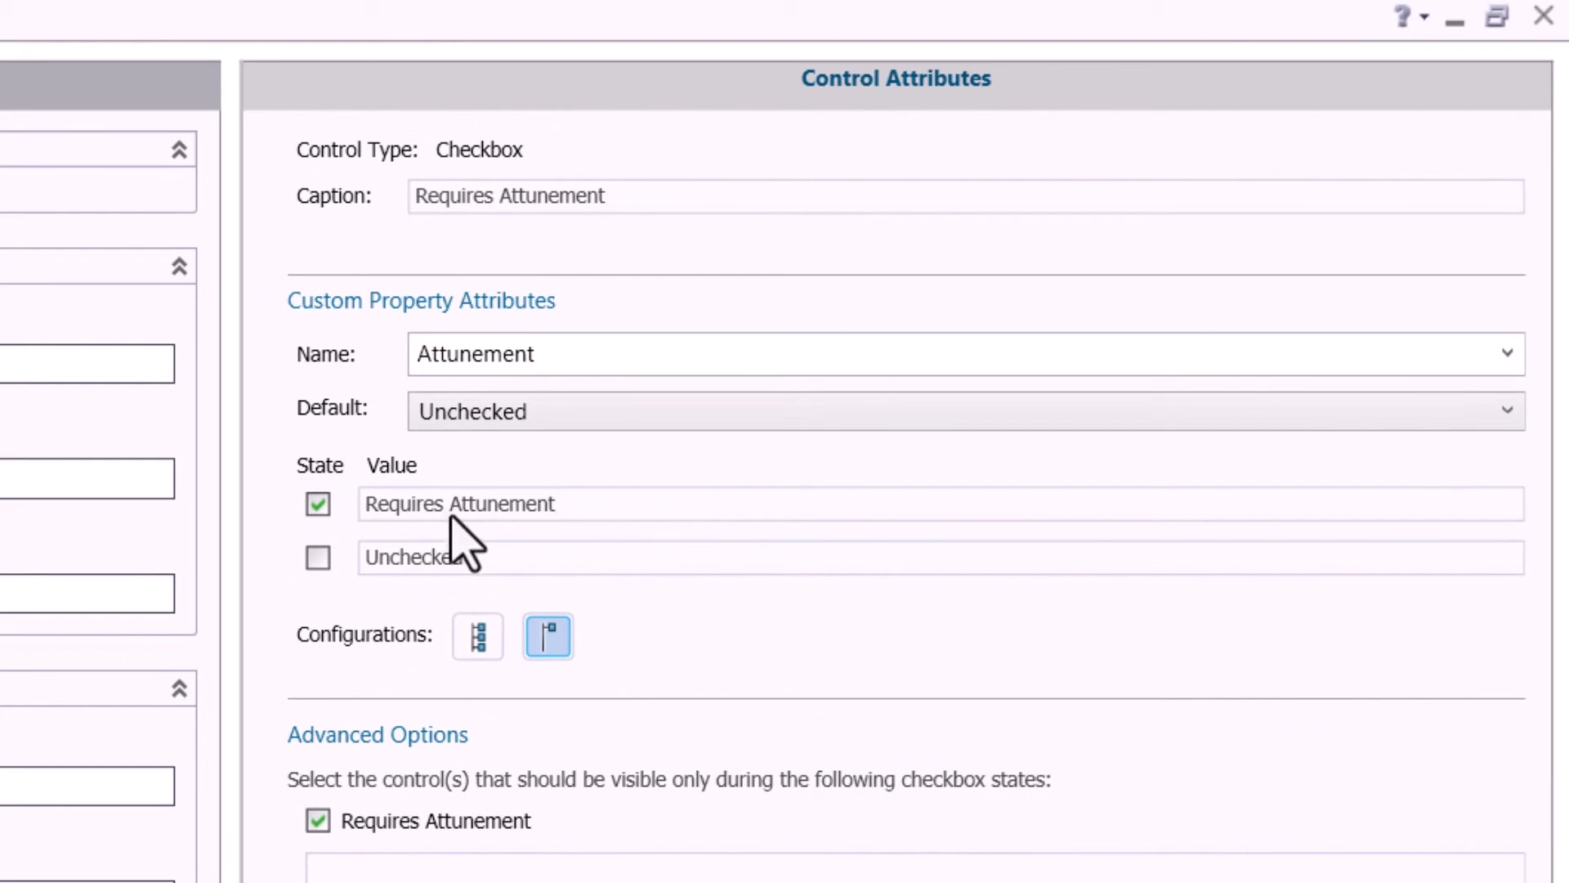
pyautogui.doubleClick(474, 554)
pyautogui.press('BackSpace')
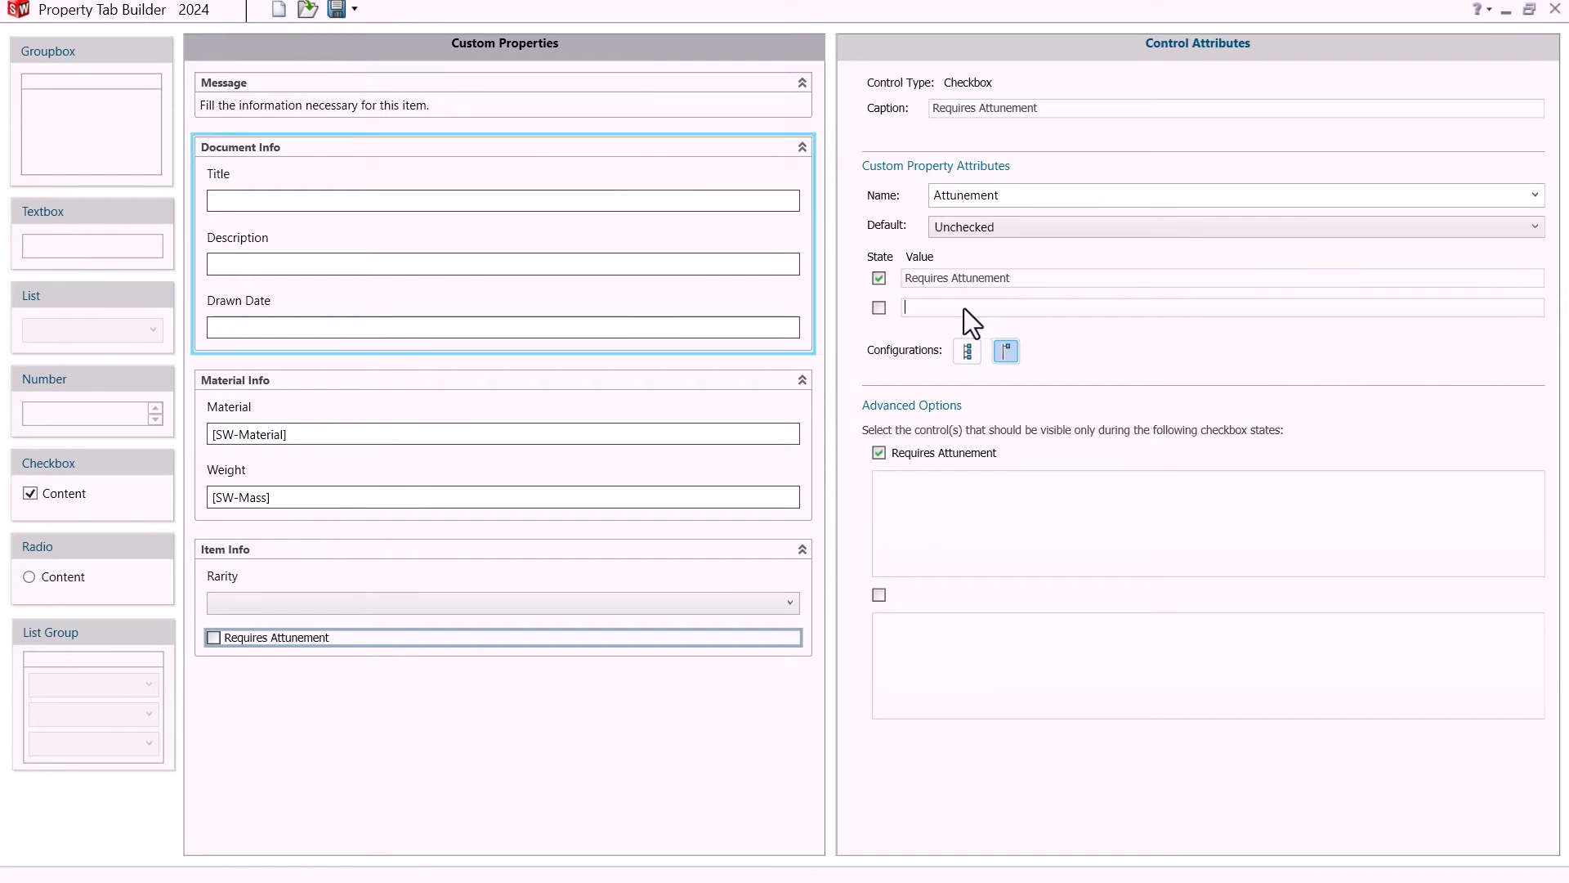
# - Add a list below the Requires Attunement checkbox, caption it "Attunement Condition" and name its property "Acondition"
pyautogui.moveTo(63, 302); pyautogui.dragTo(258, 709)
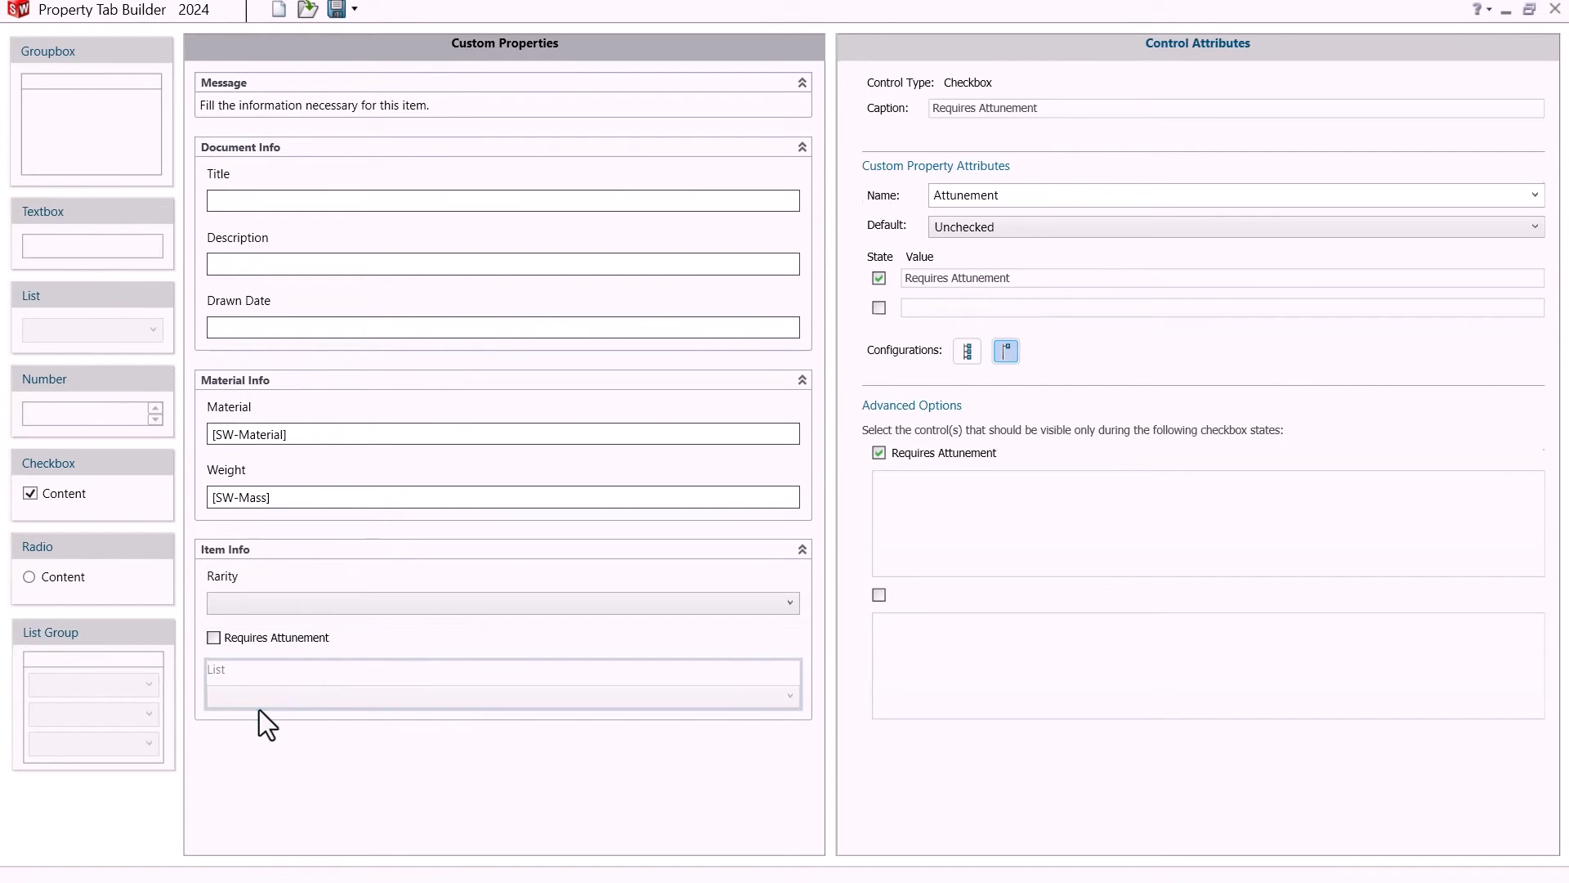
pyautogui.doubleClick(977, 107)
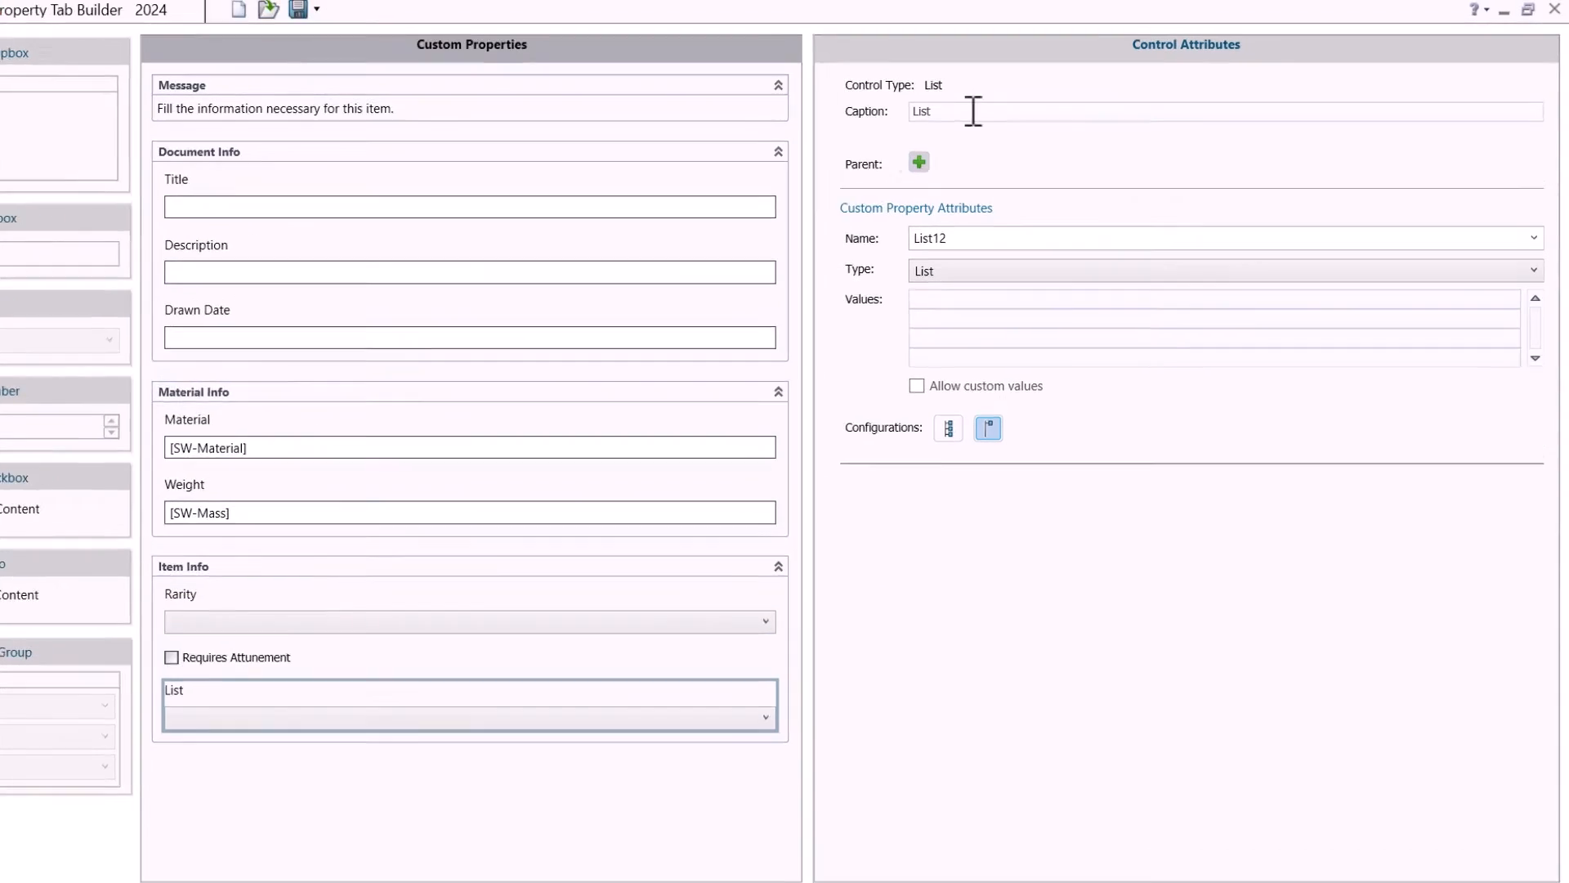
pyautogui.write('Attunement Condition')
pyautogui.doubleClick(981, 235)
pyautogui.write('Acondition')
# - Source the Attunement Condition list from the All Classes text file and allow custom values
pyautogui.click(543, 495)
pyautogui.click(427, 610)
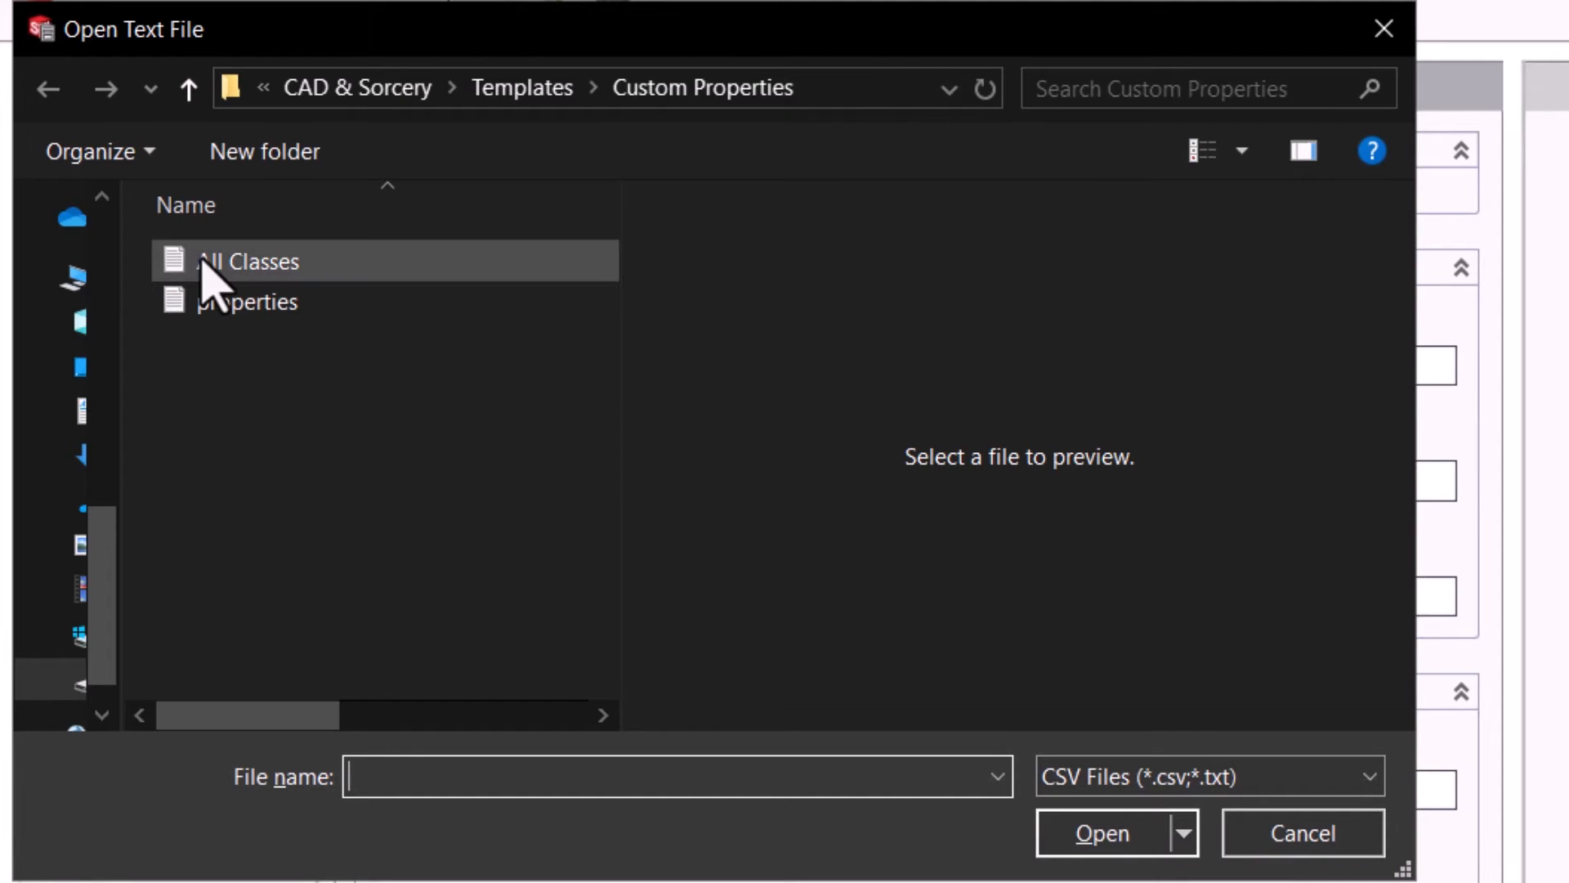
pyautogui.doubleClick(206, 261)
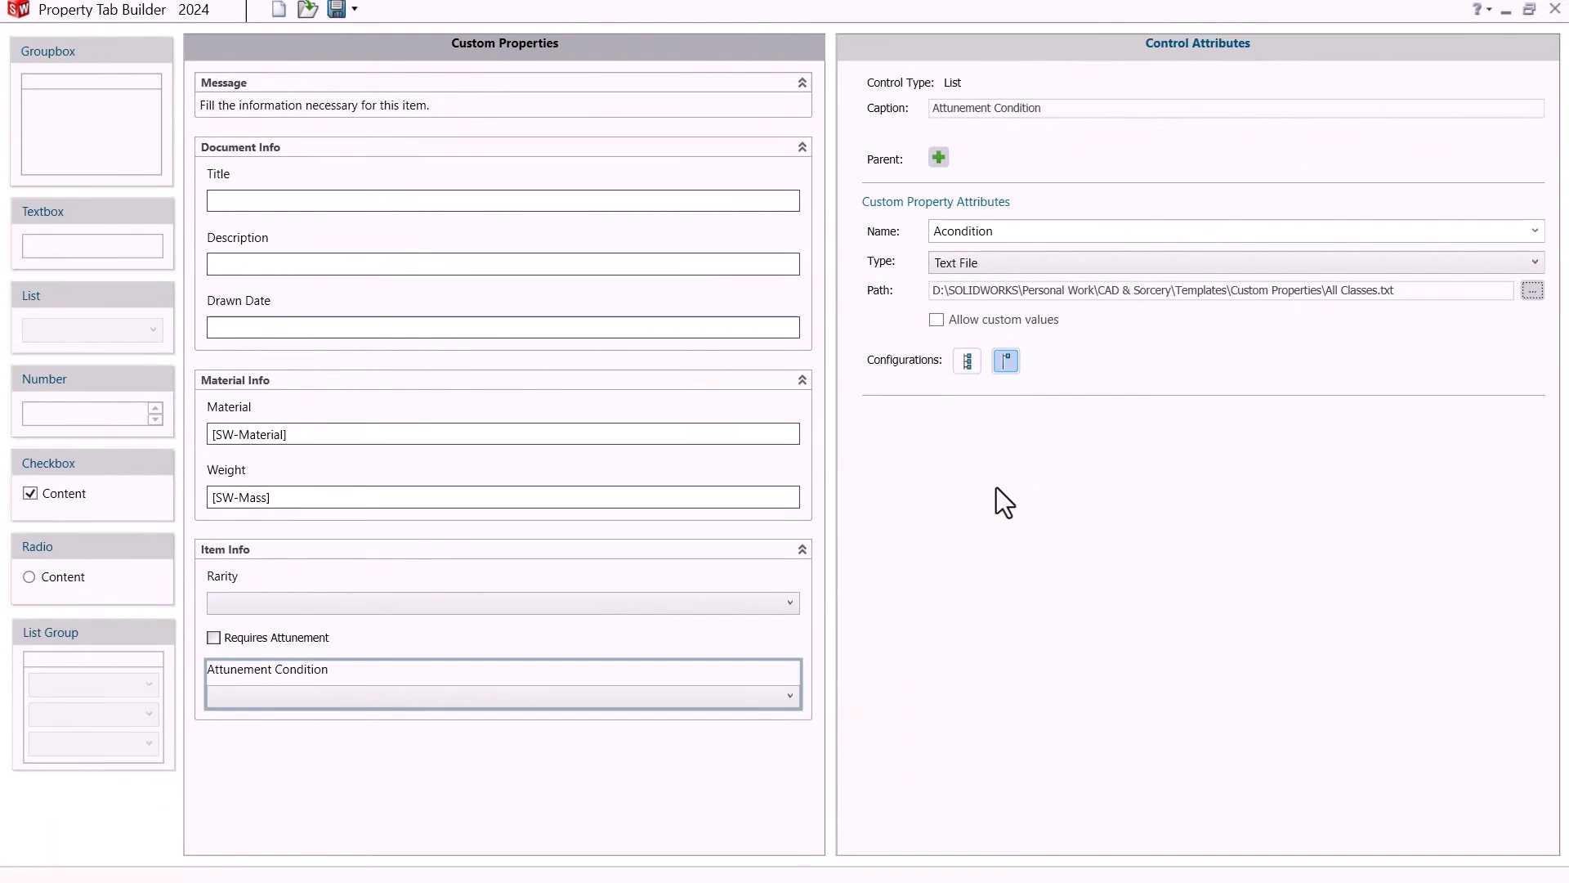
pyautogui.click(936, 320)
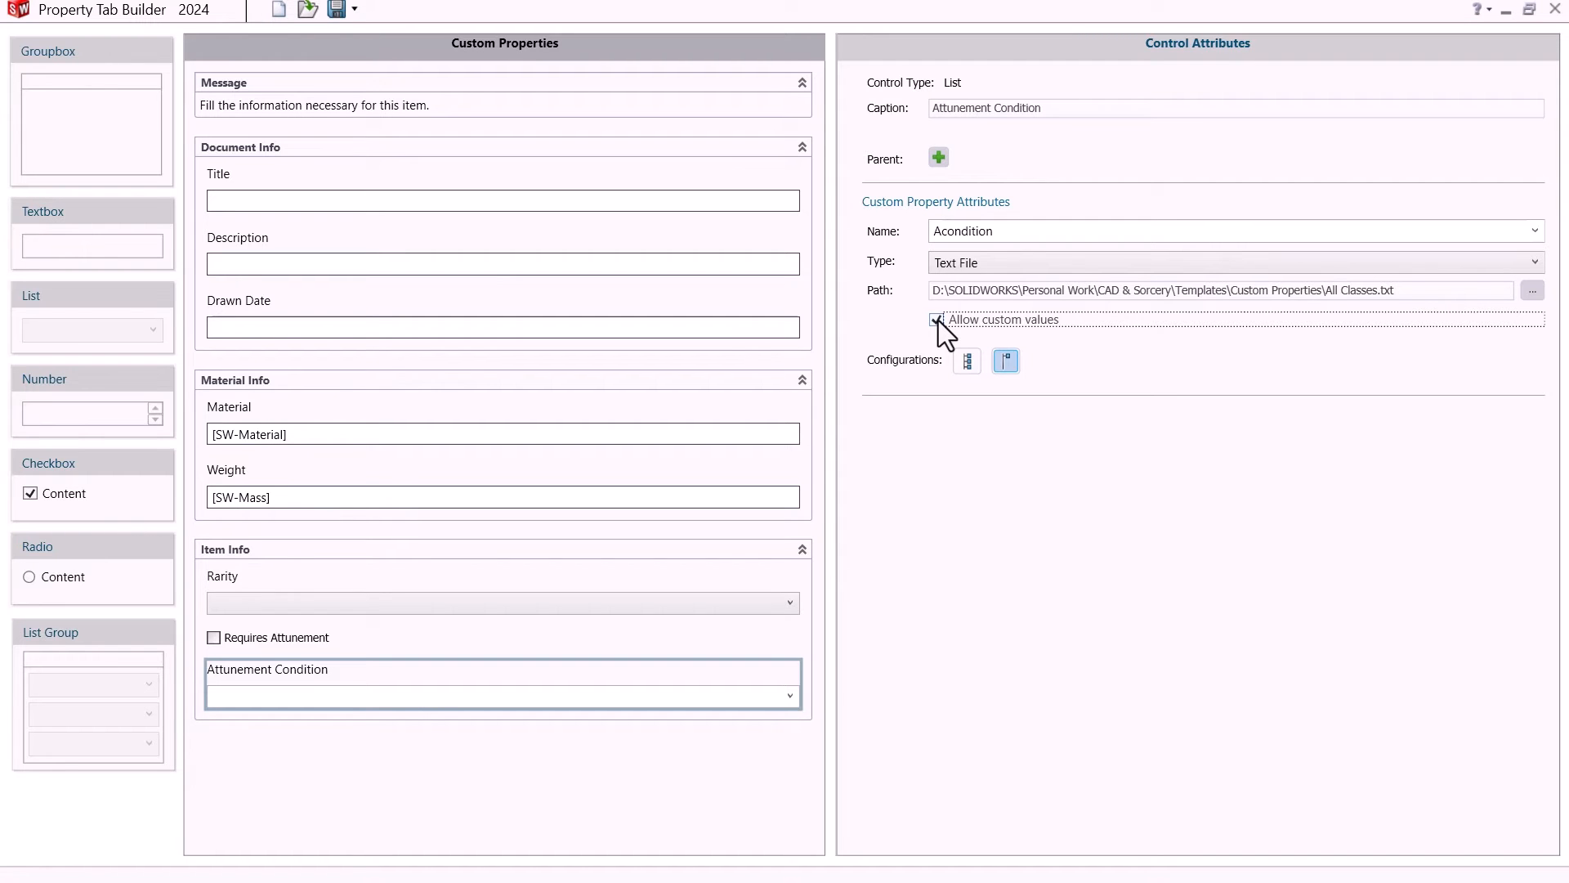
# - Make the Attunement Condition list visible only when the Requires Attunement checkbox is checked
pyautogui.click(487, 639)
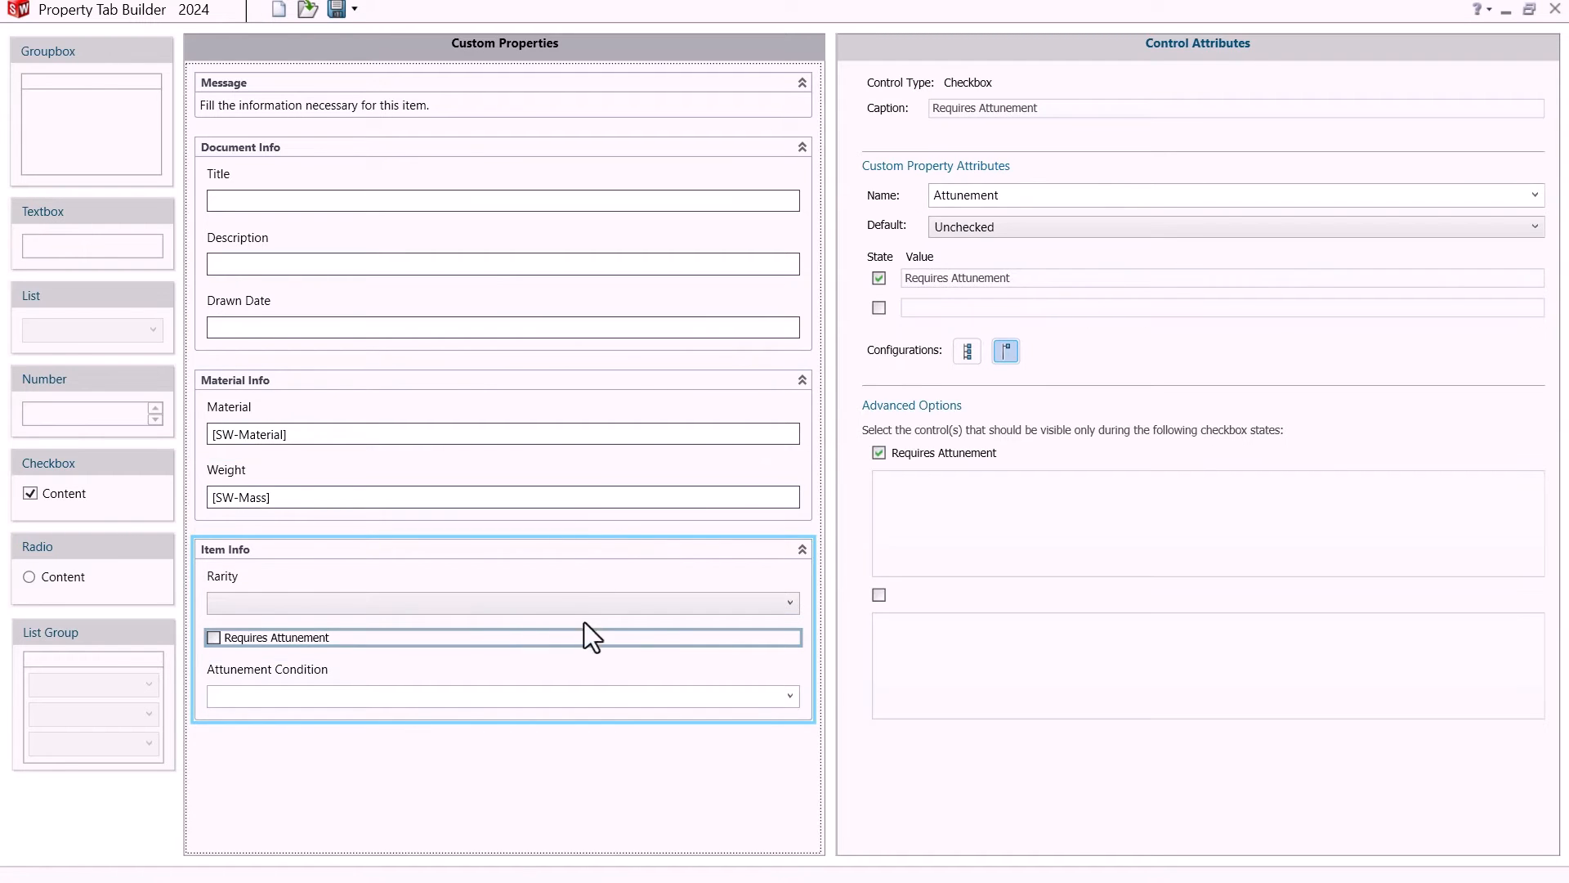
pyautogui.click(1022, 548)
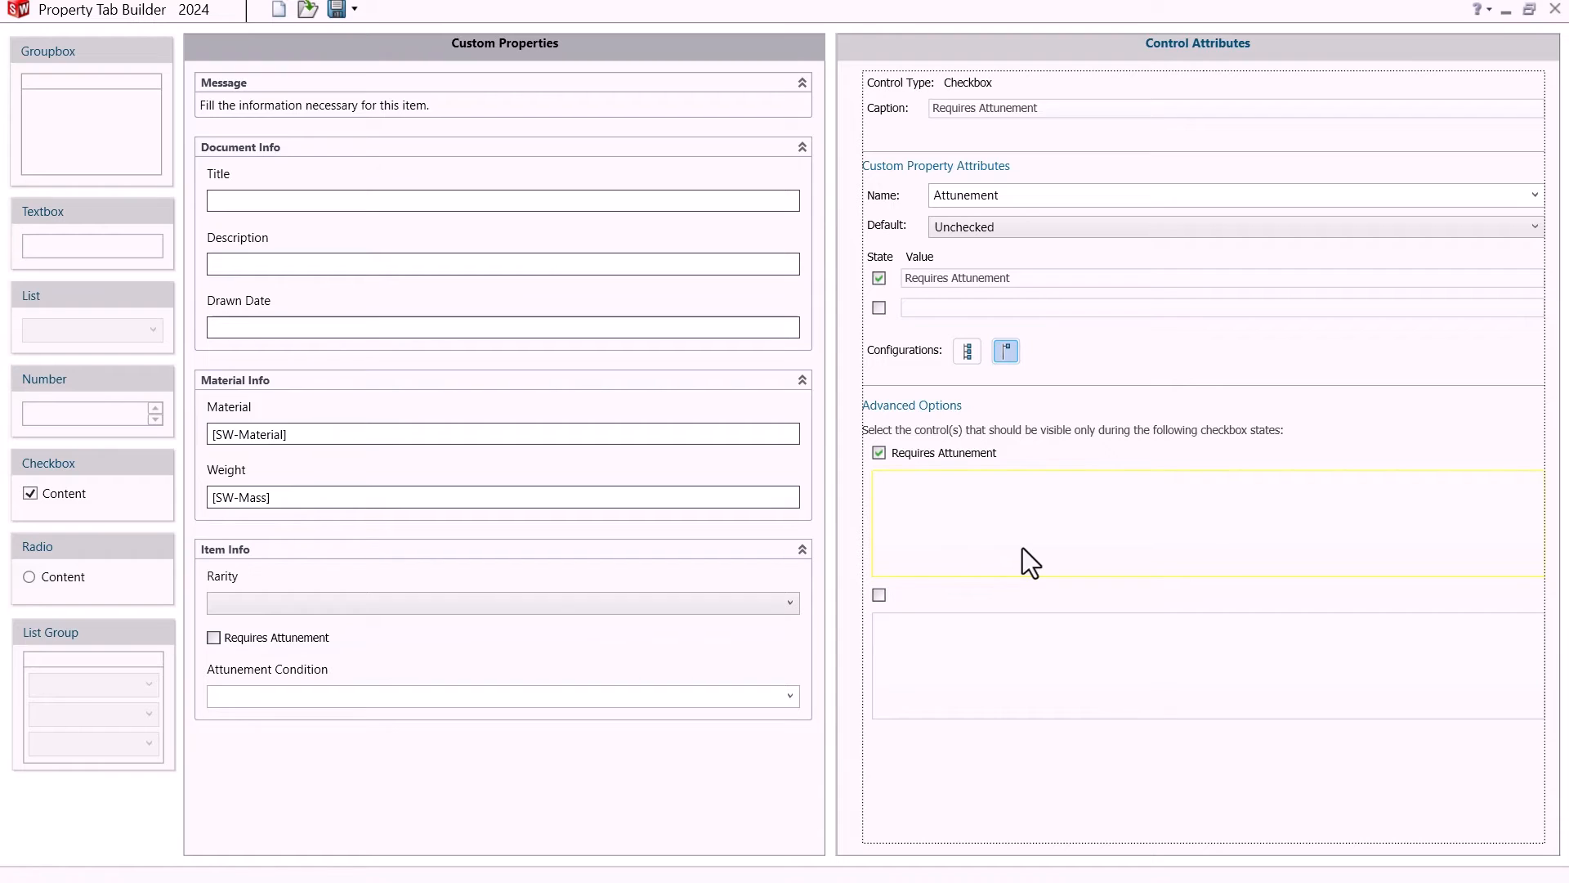
pyautogui.click(629, 689)
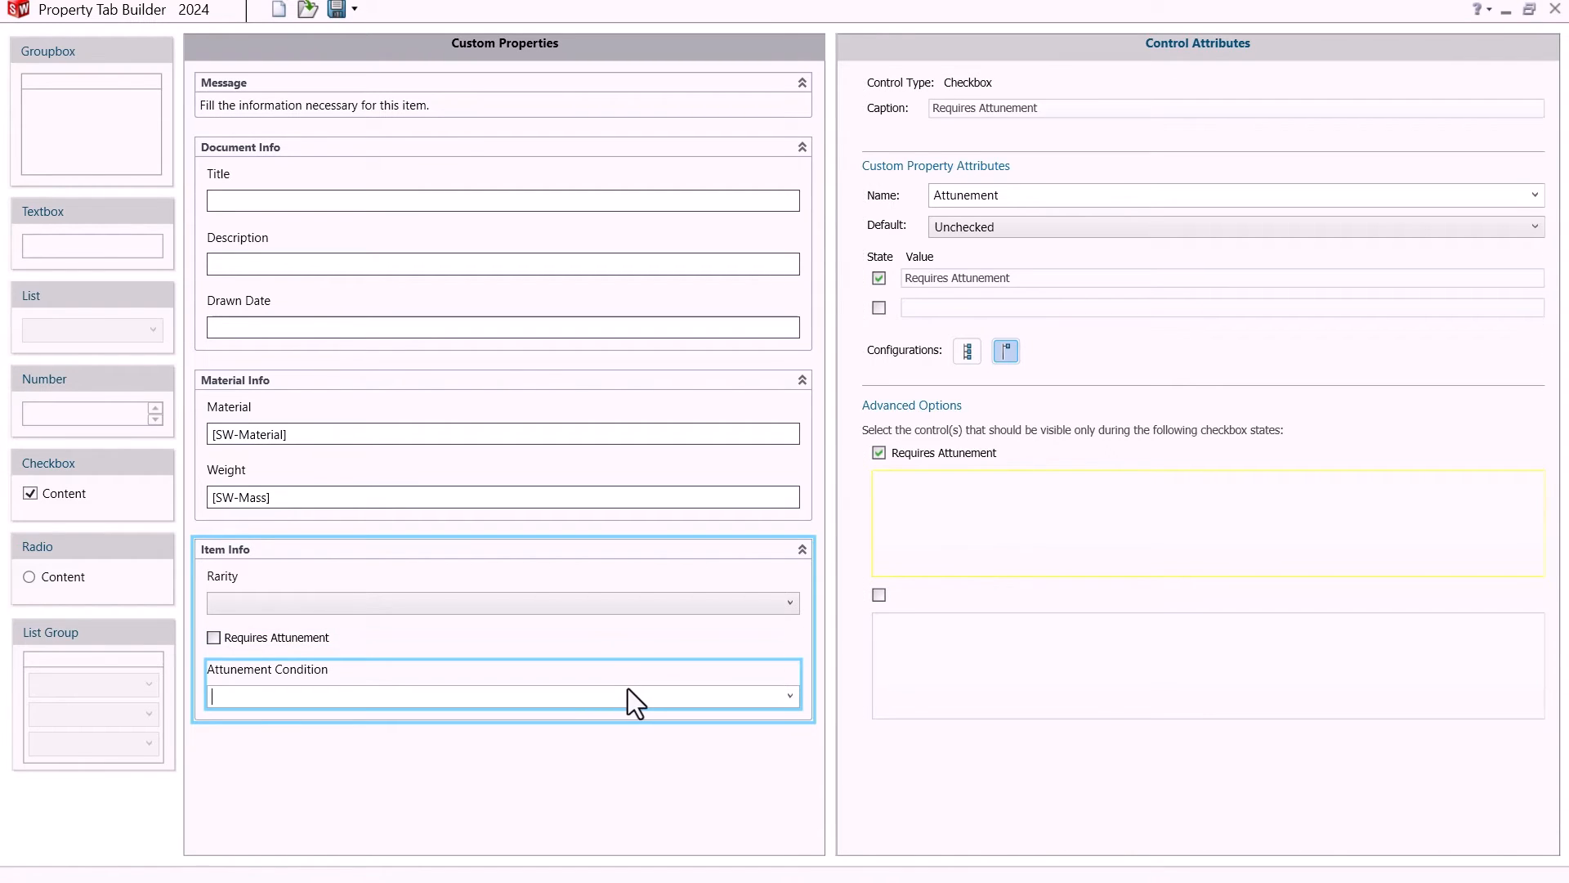
pyautogui.click(246, 676)
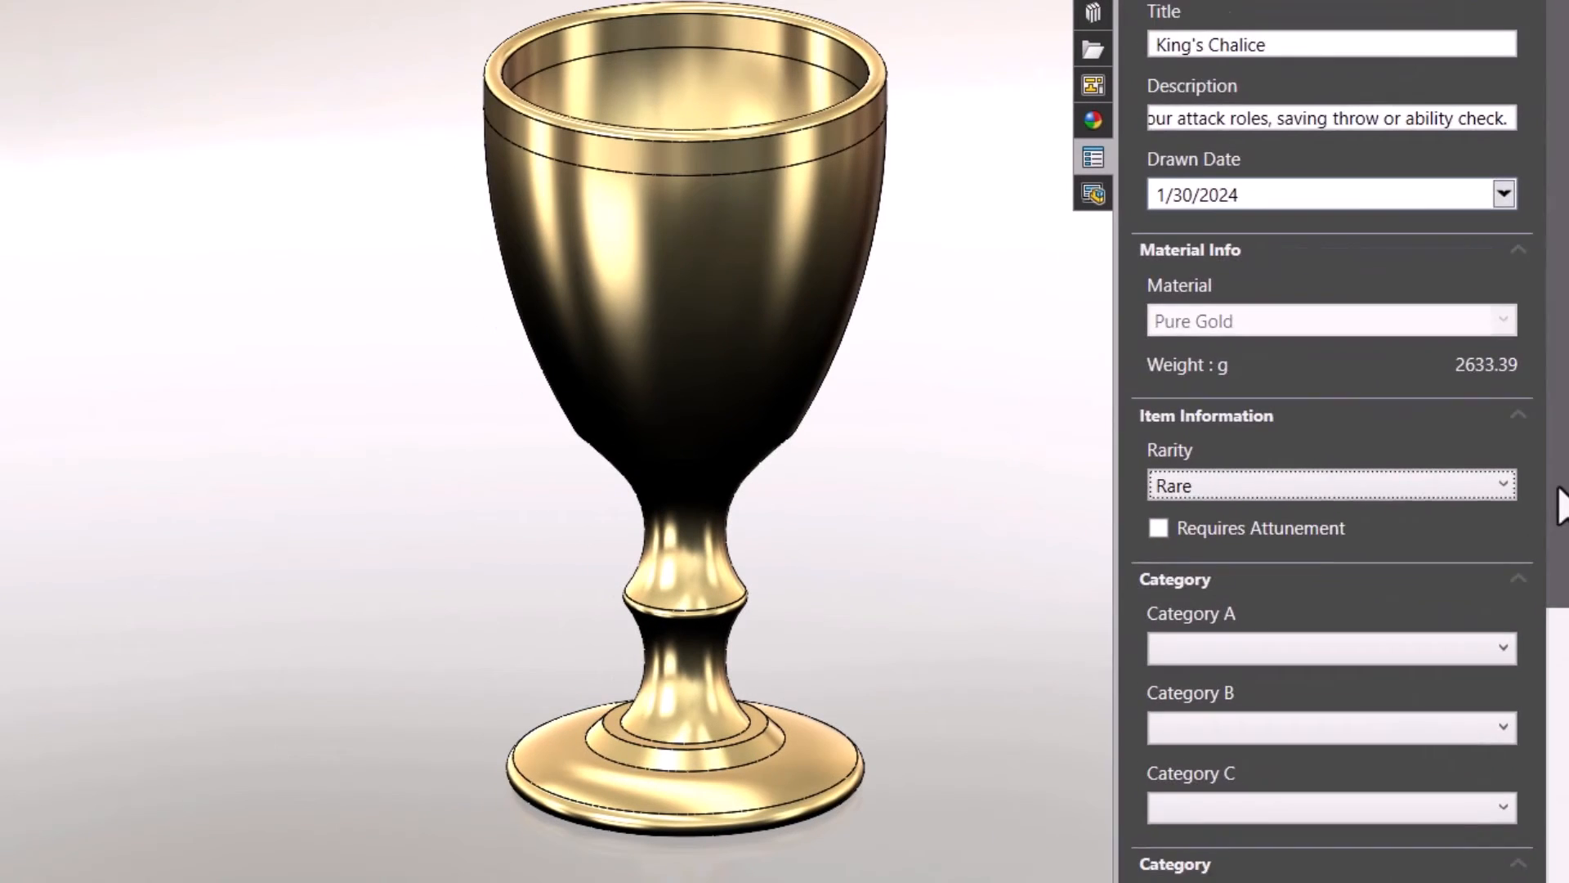
# - Enable Requires Attunement on the chalice, enter the custom Attunement Condition "By a Good Aligned Creature", and disable Requires Attunement again
pyautogui.scroll(-3, 1557, 556)
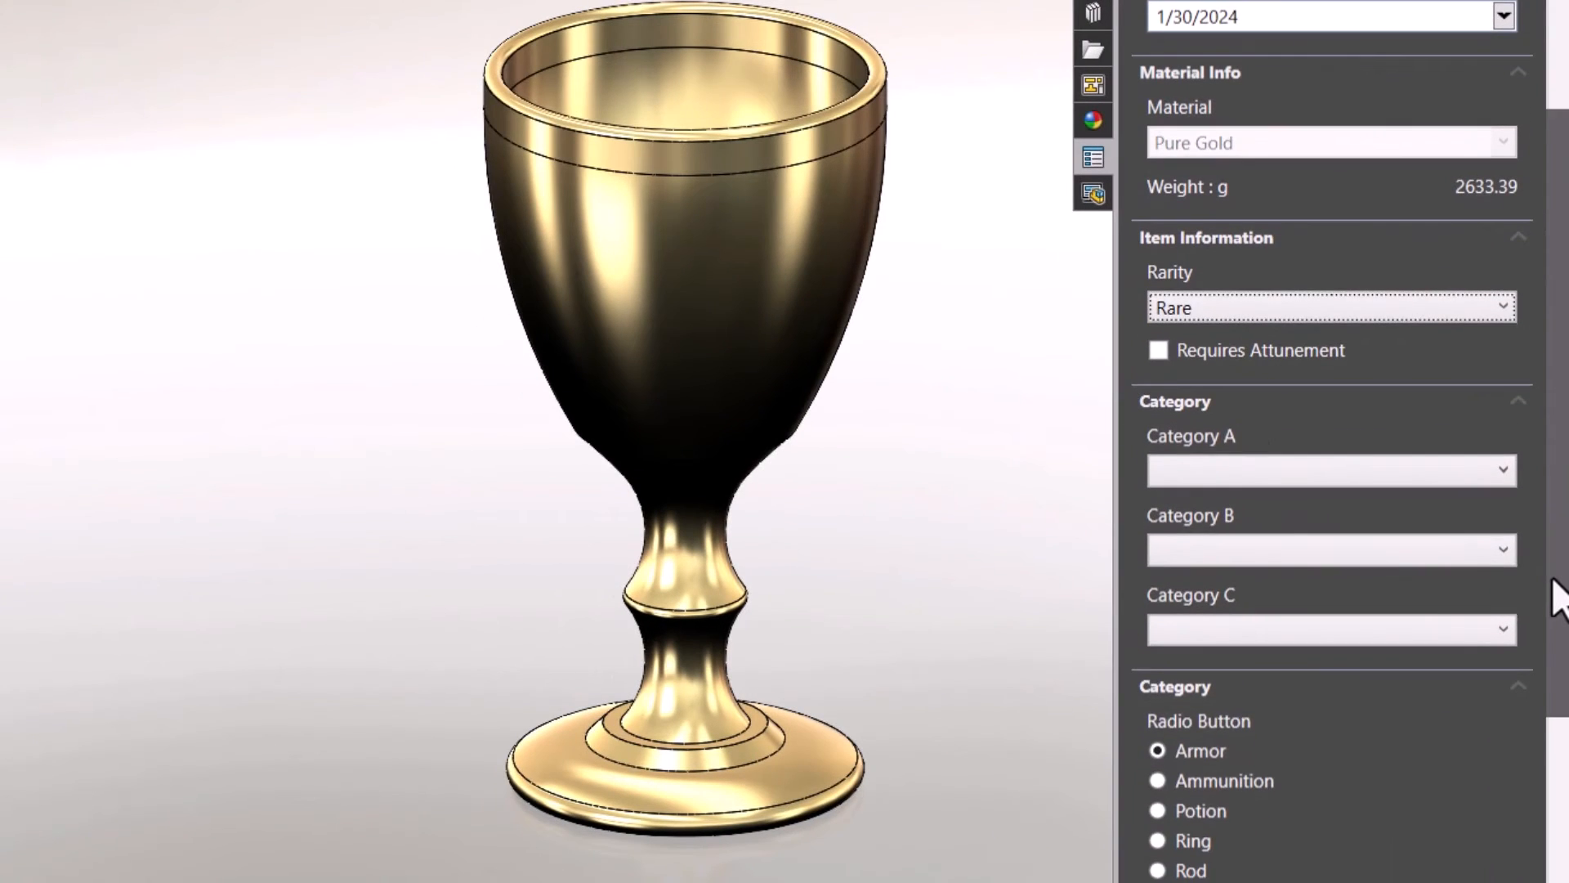
pyautogui.click(1159, 349)
pyautogui.click(1172, 430)
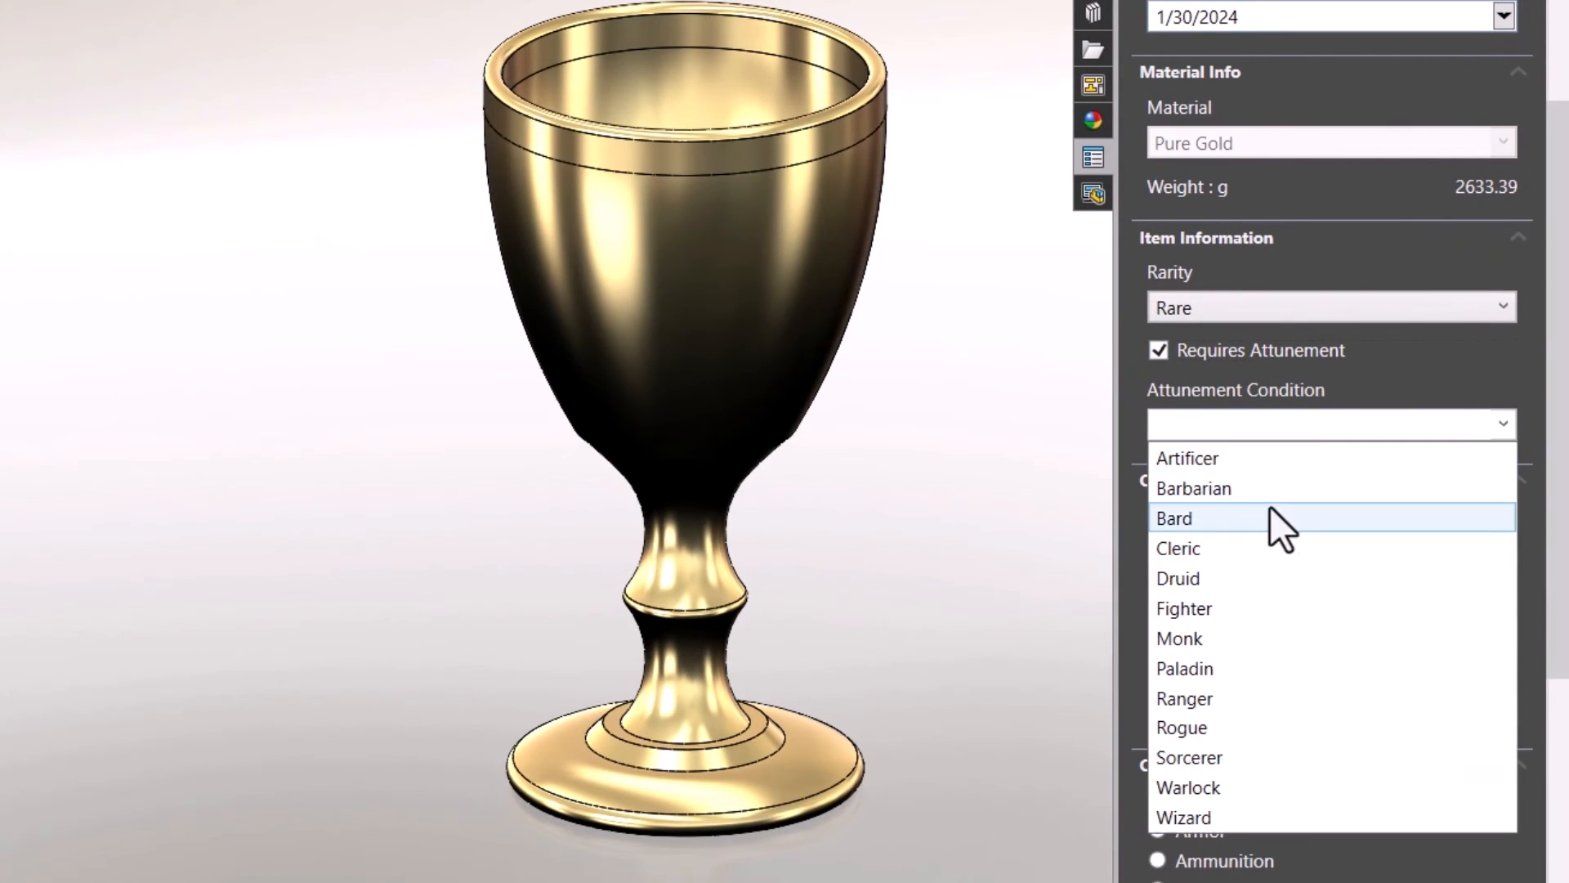
pyautogui.click(1262, 543)
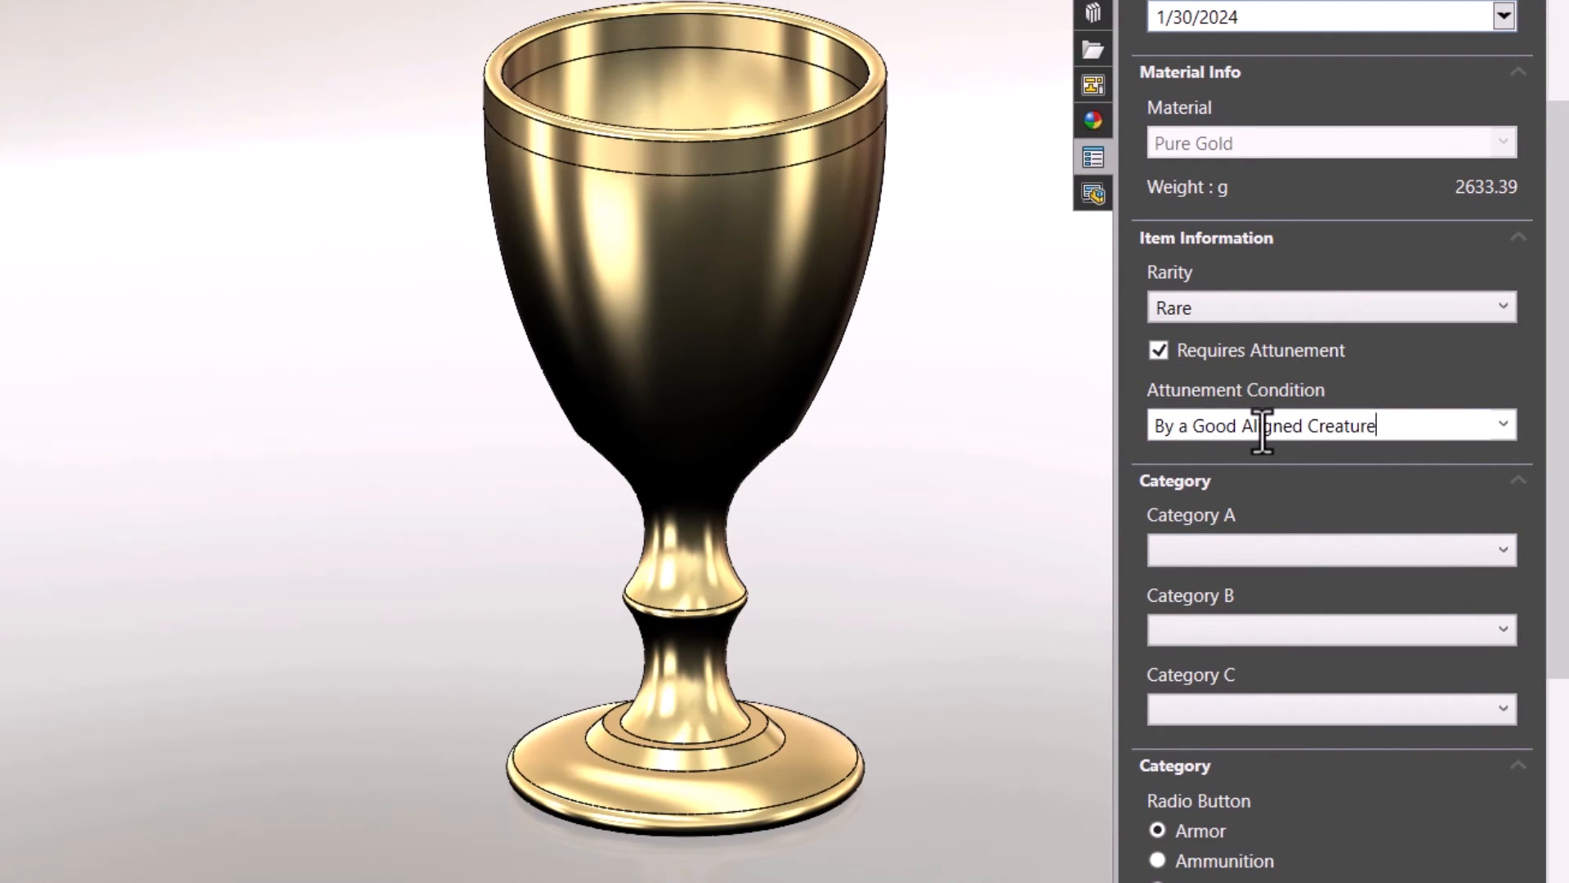
pyautogui.click(1159, 350)
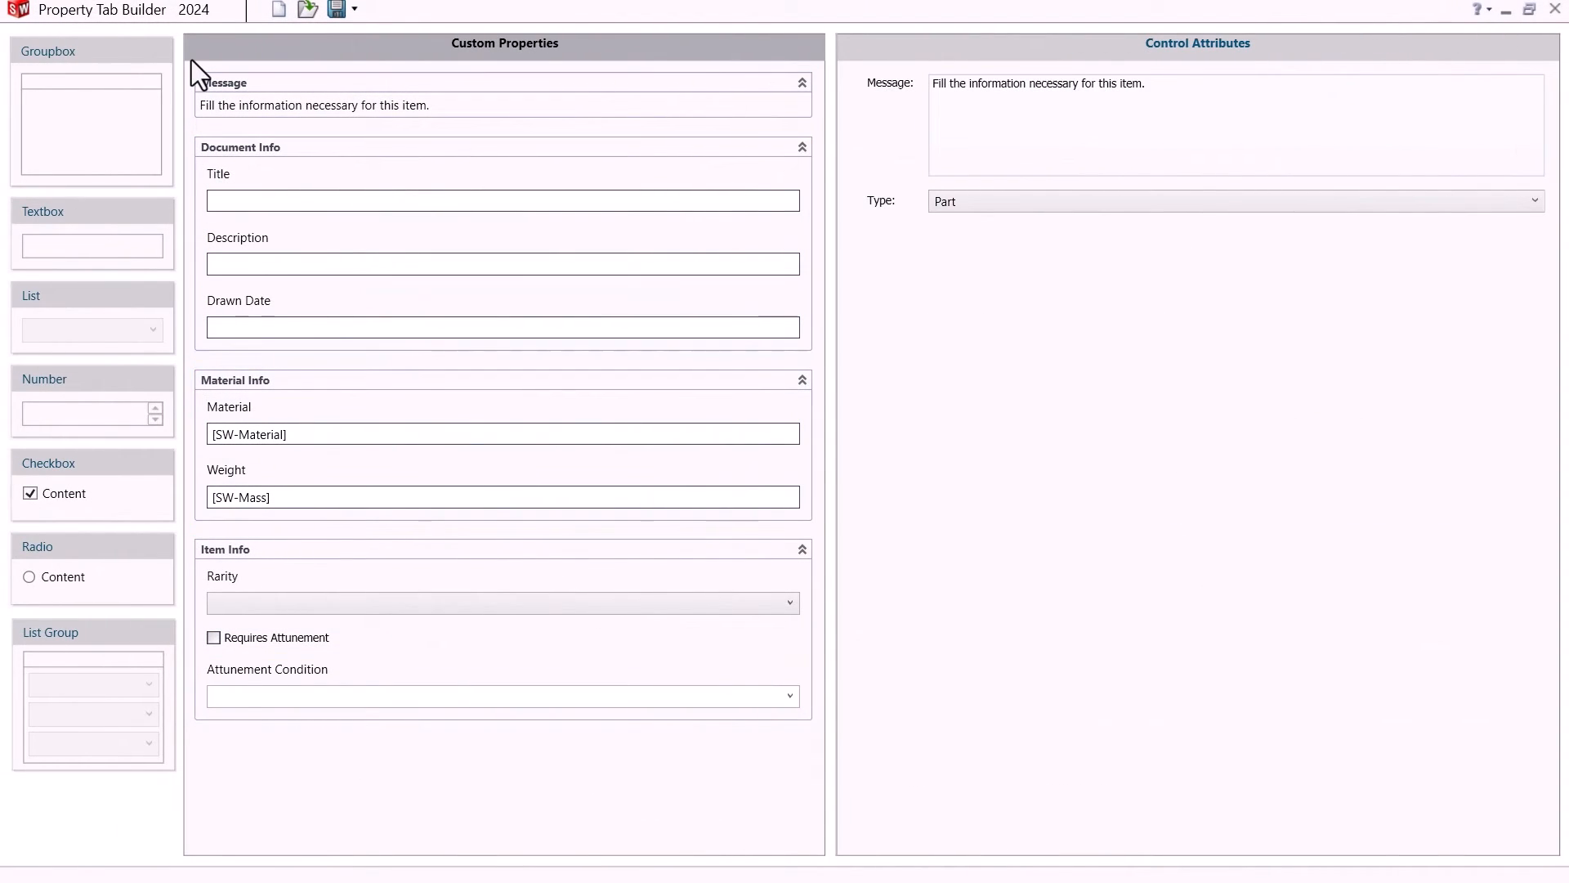
# - Switch to Property Tab Builder and add a list group below Item Info, captioned "Category"
pyautogui.moveTo(128, 640); pyautogui.dragTo(414, 746)
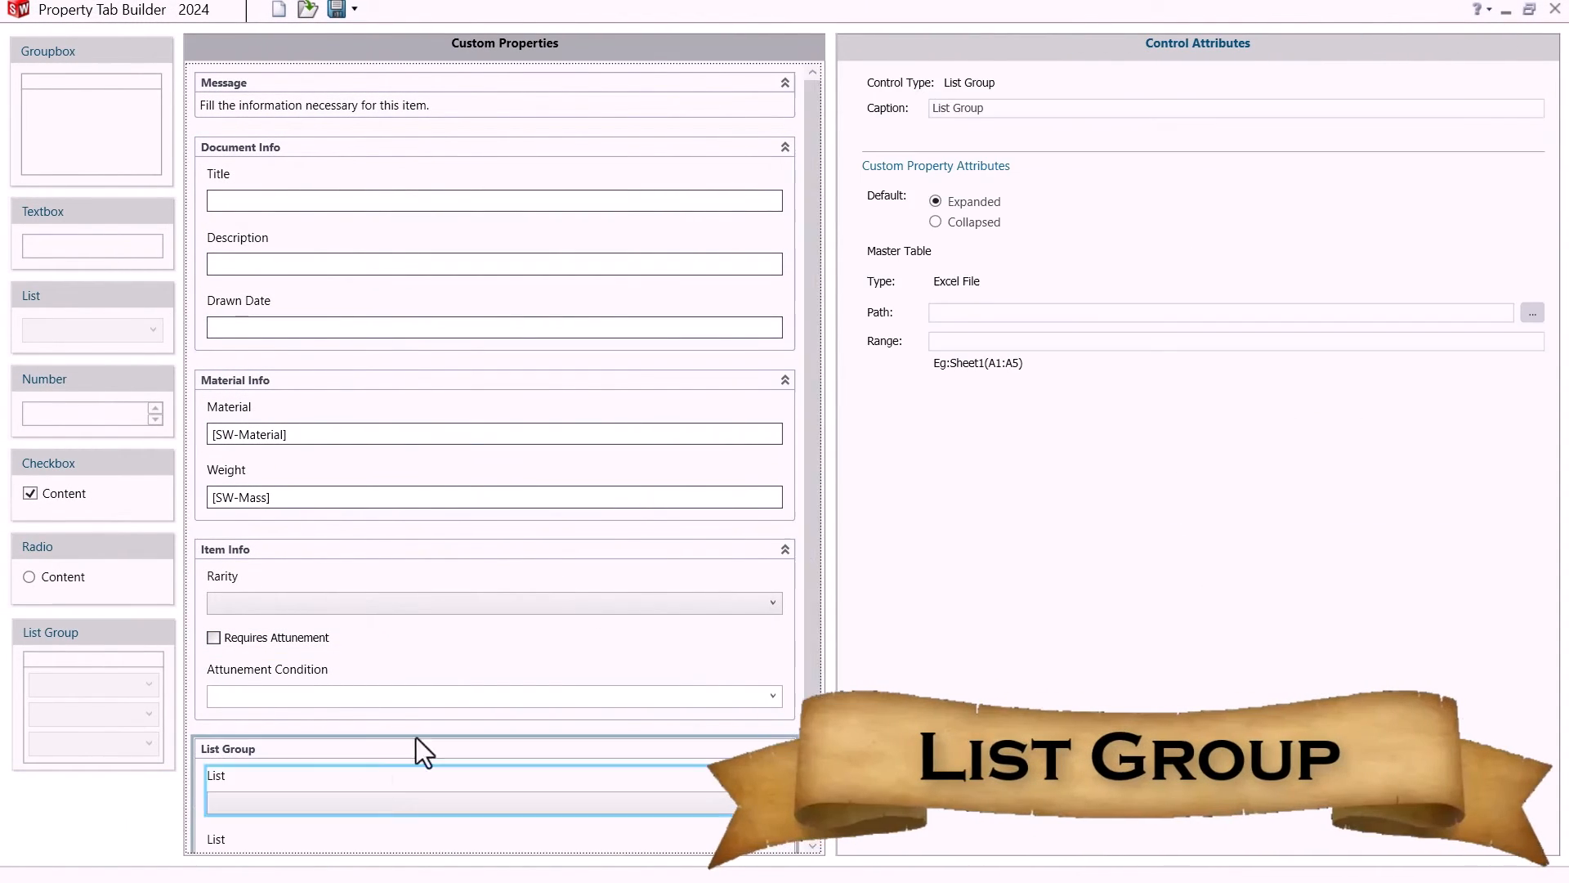
pyautogui.doubleClick(977, 113)
pyautogui.write('Category')
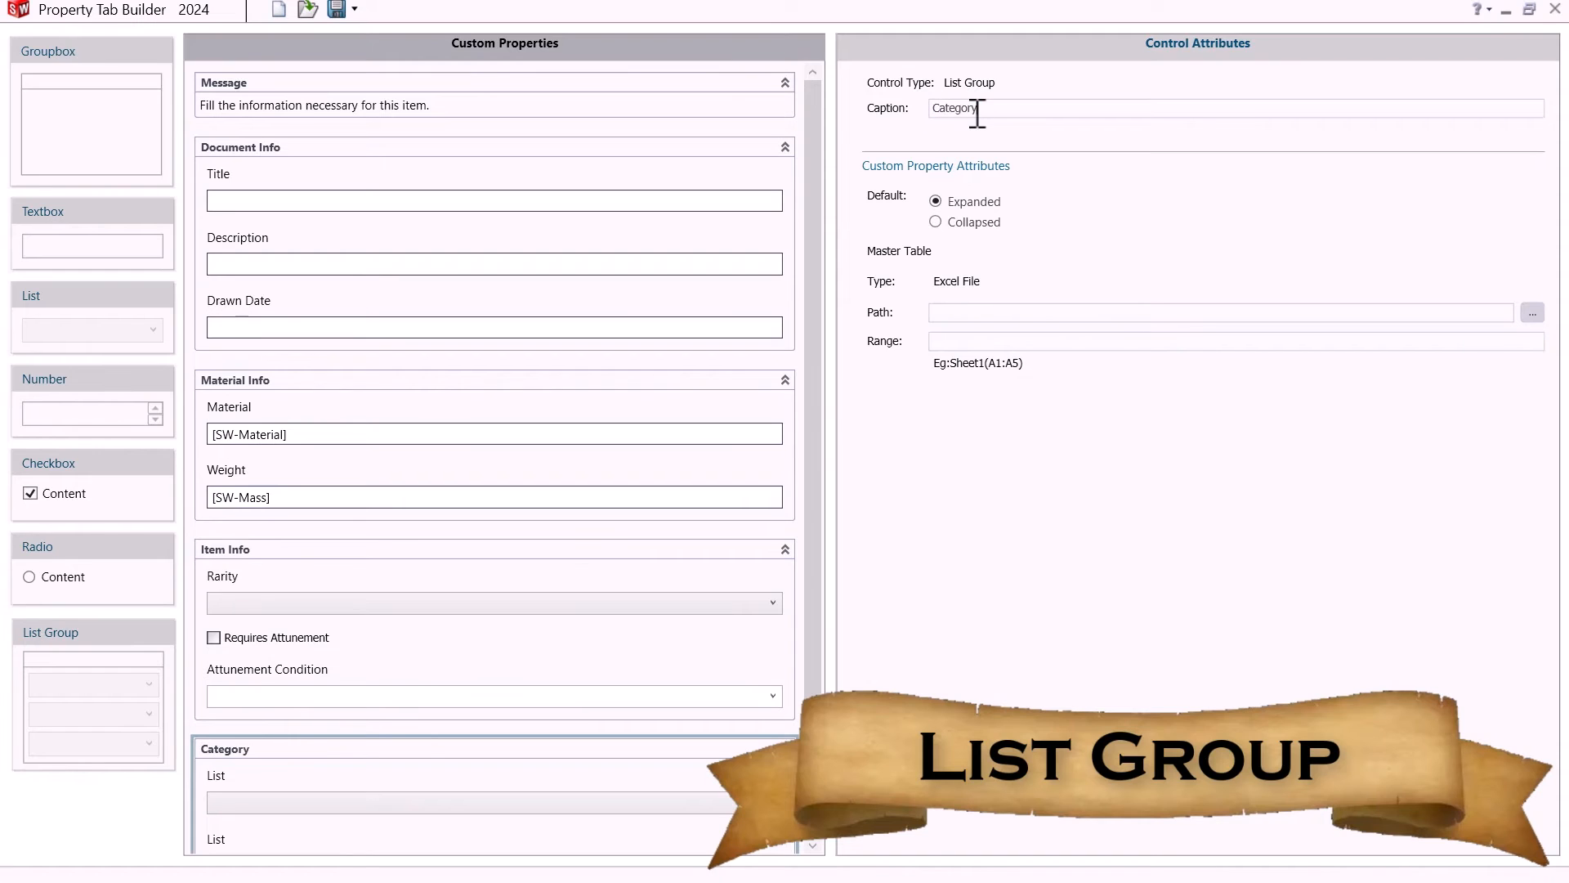
pyautogui.moveTo(809, 458); pyautogui.dragTo(842, 612)
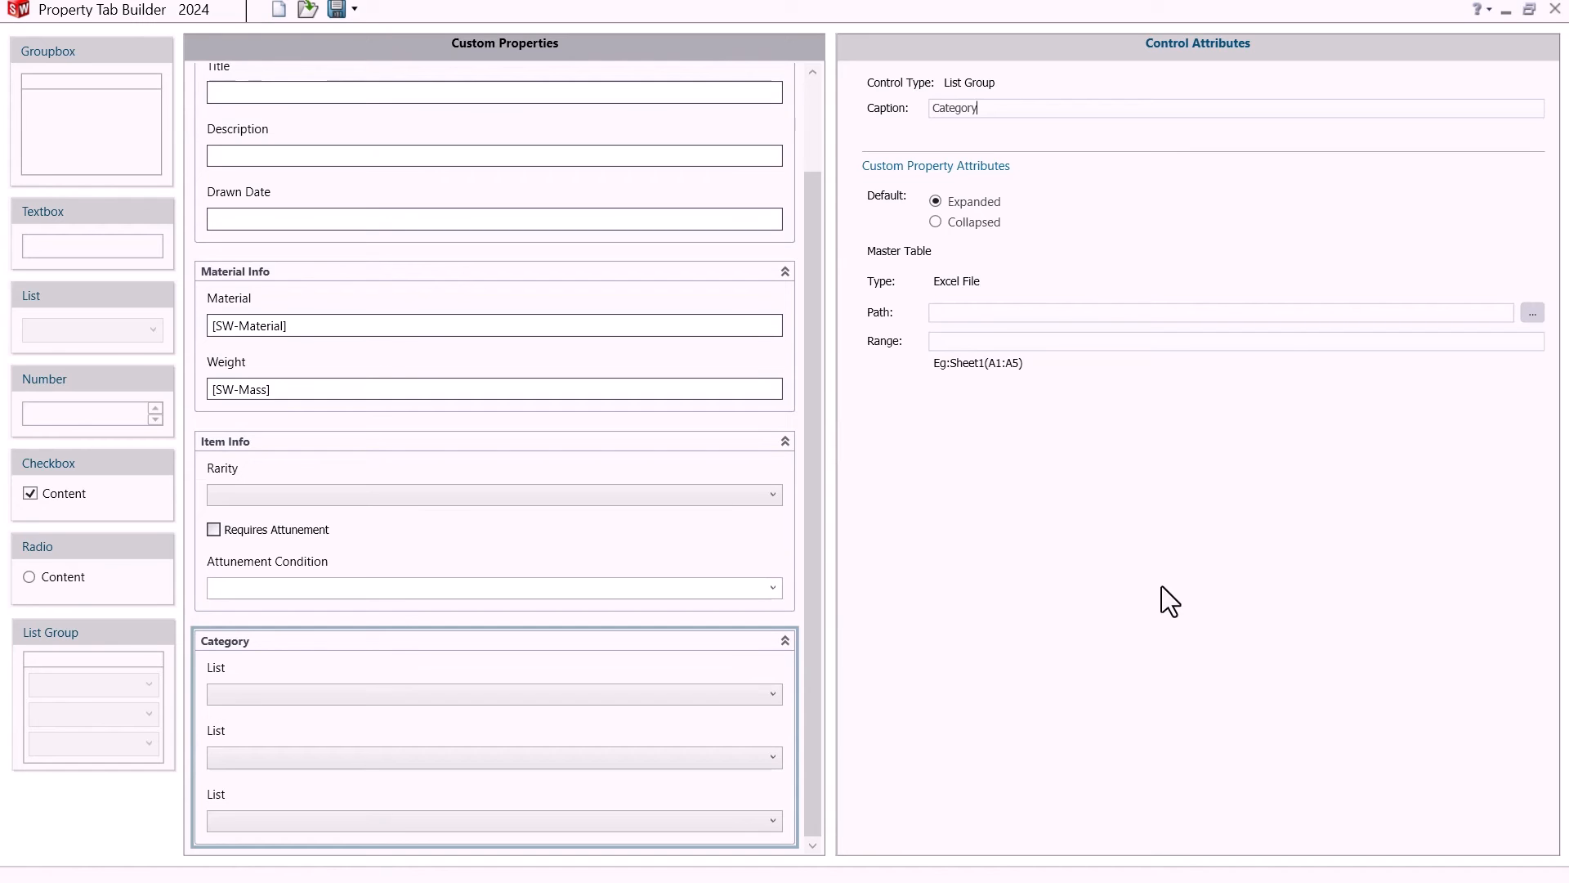
# - Source the Category list group's master table from the All Categories Excel file, using the range A1:C70
pyautogui.click(1536, 313)
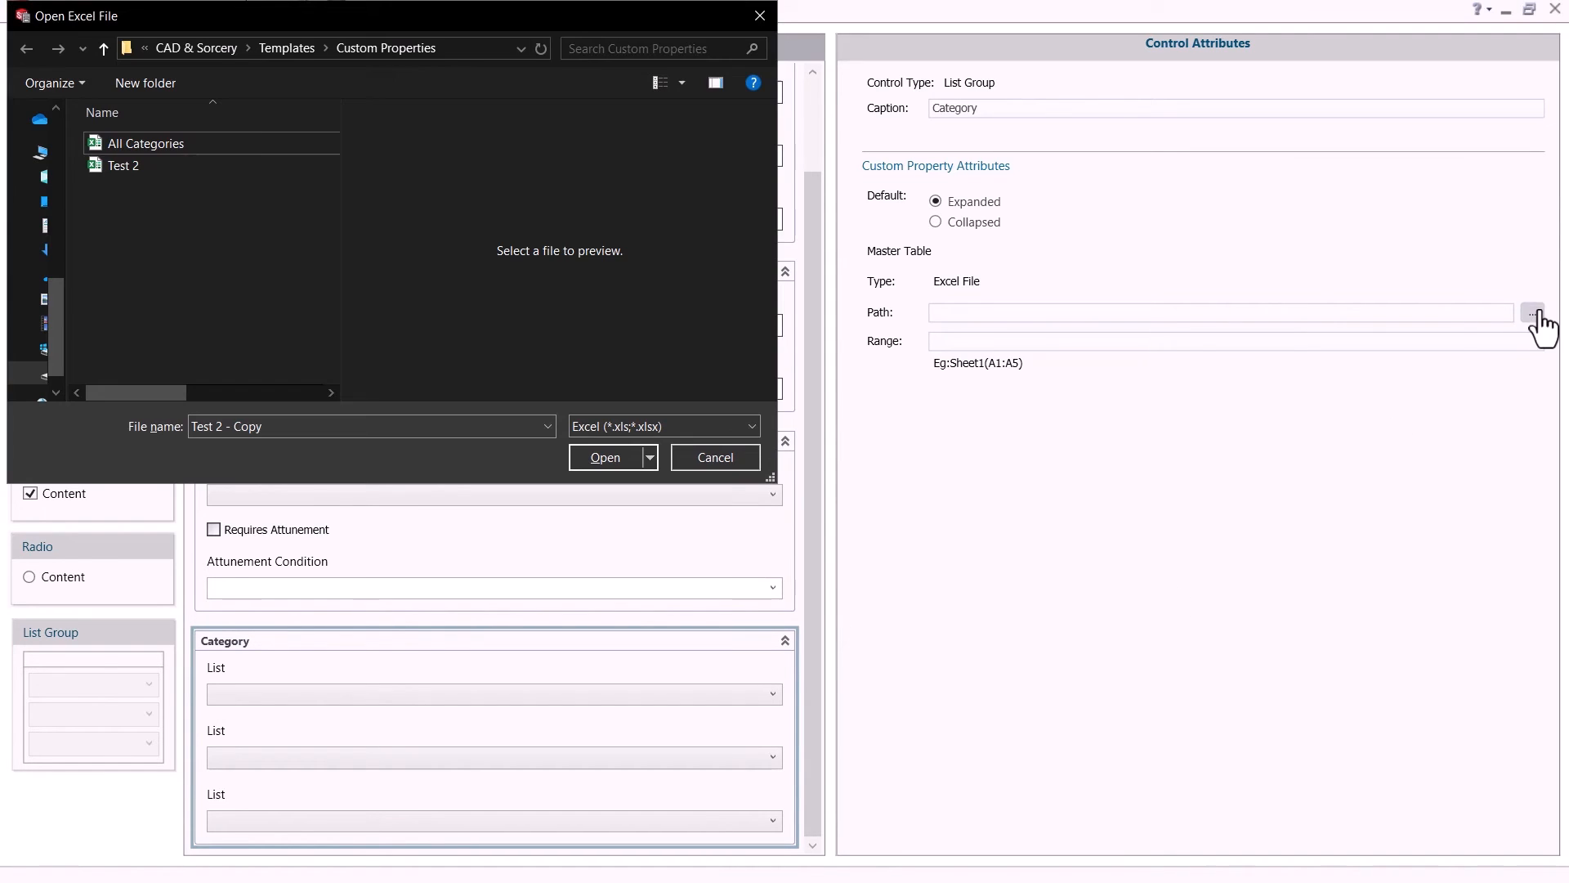
pyautogui.click(139, 144)
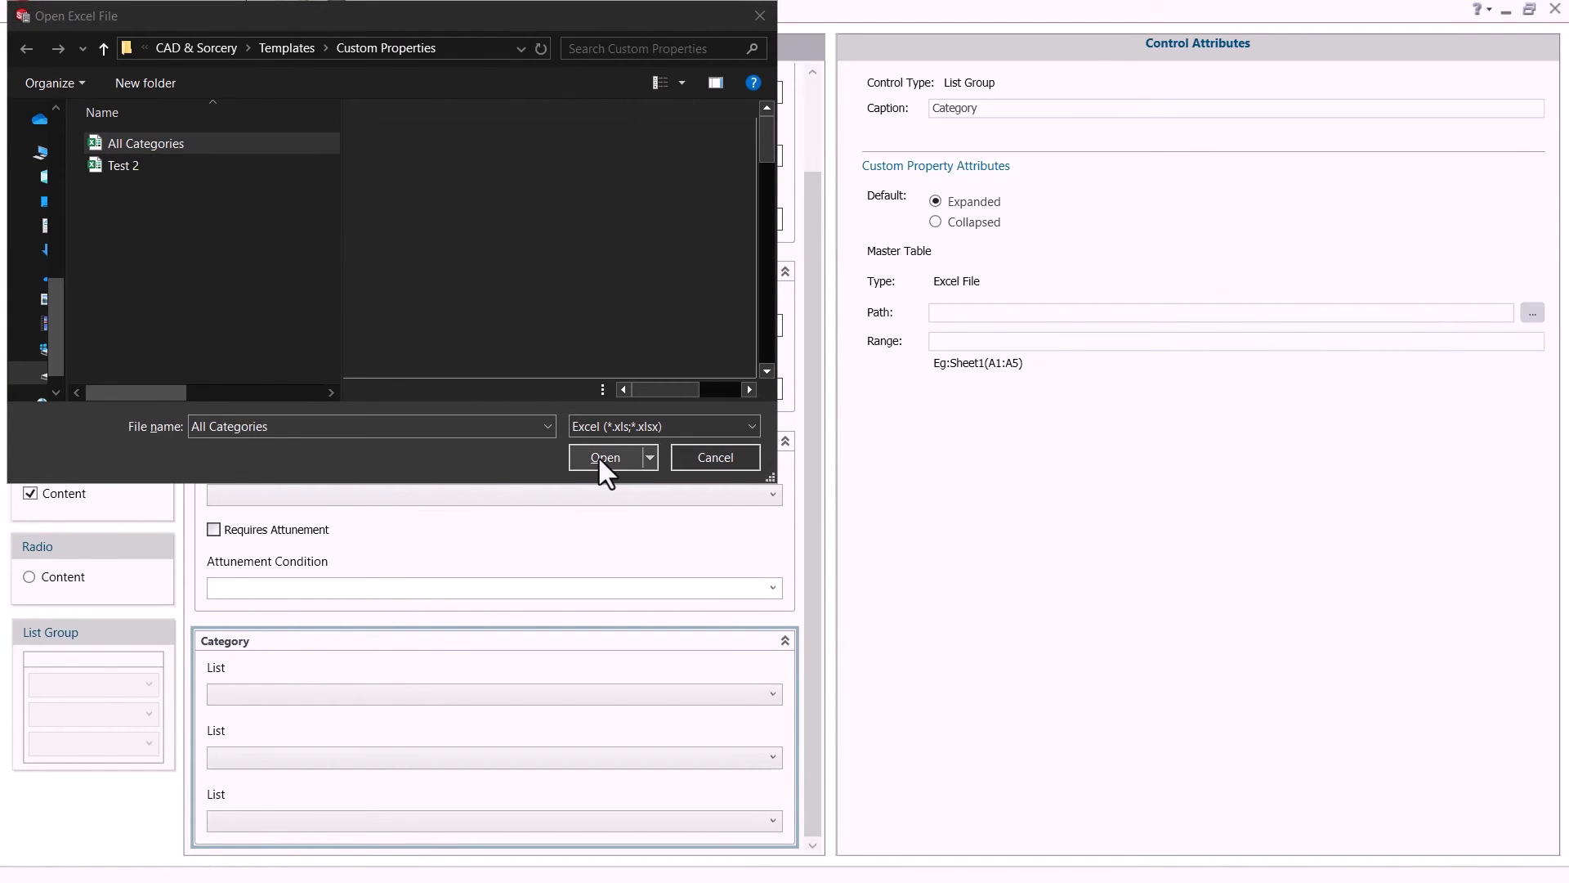
pyautogui.click(605, 458)
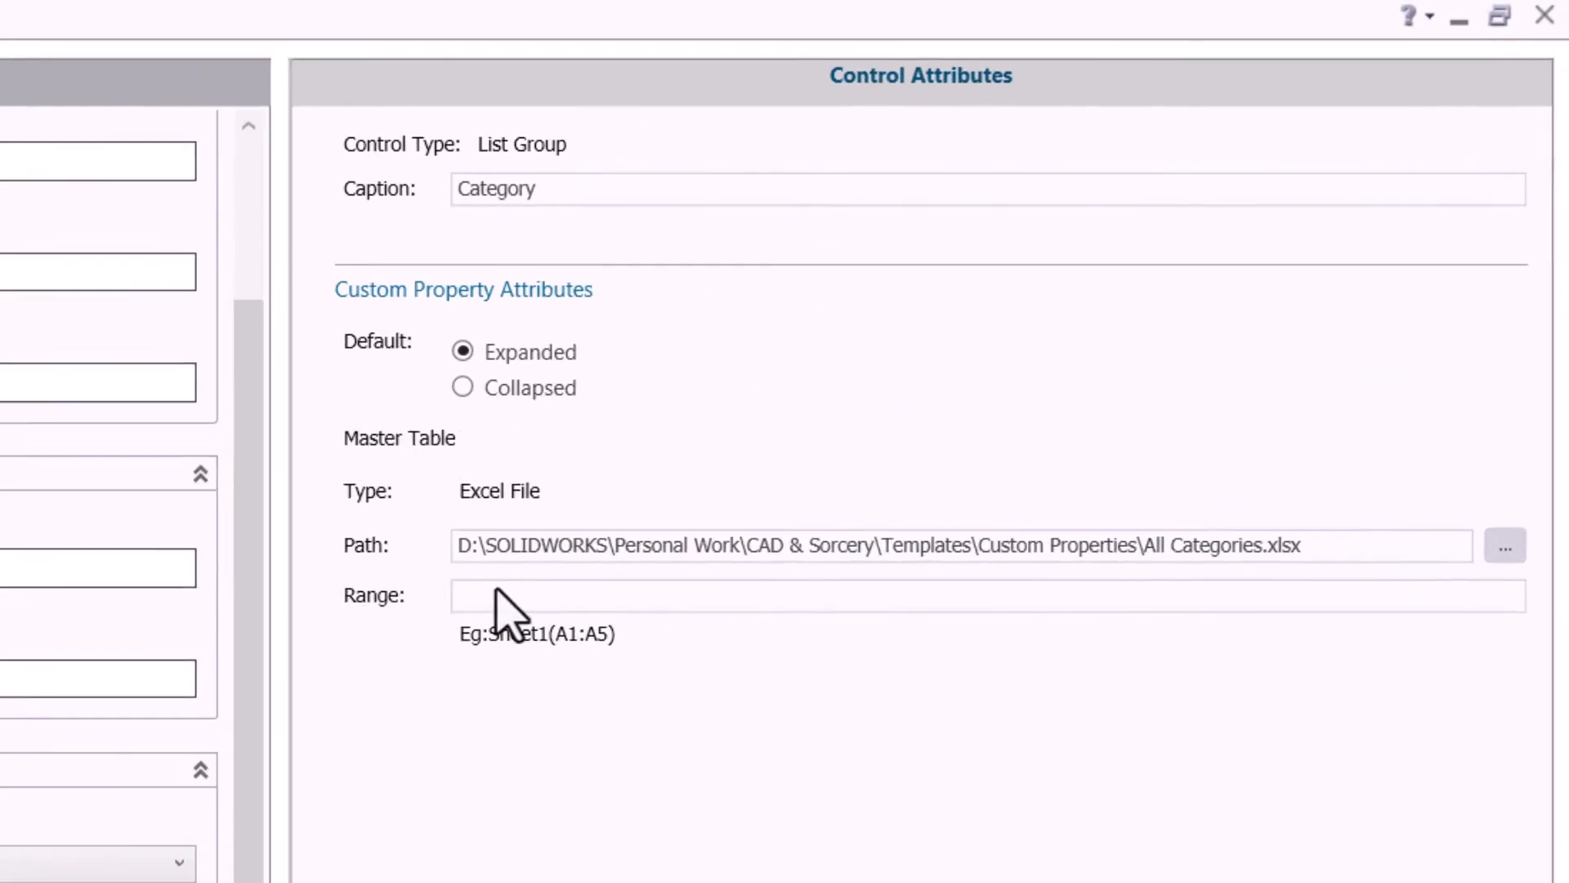
pyautogui.click(964, 334)
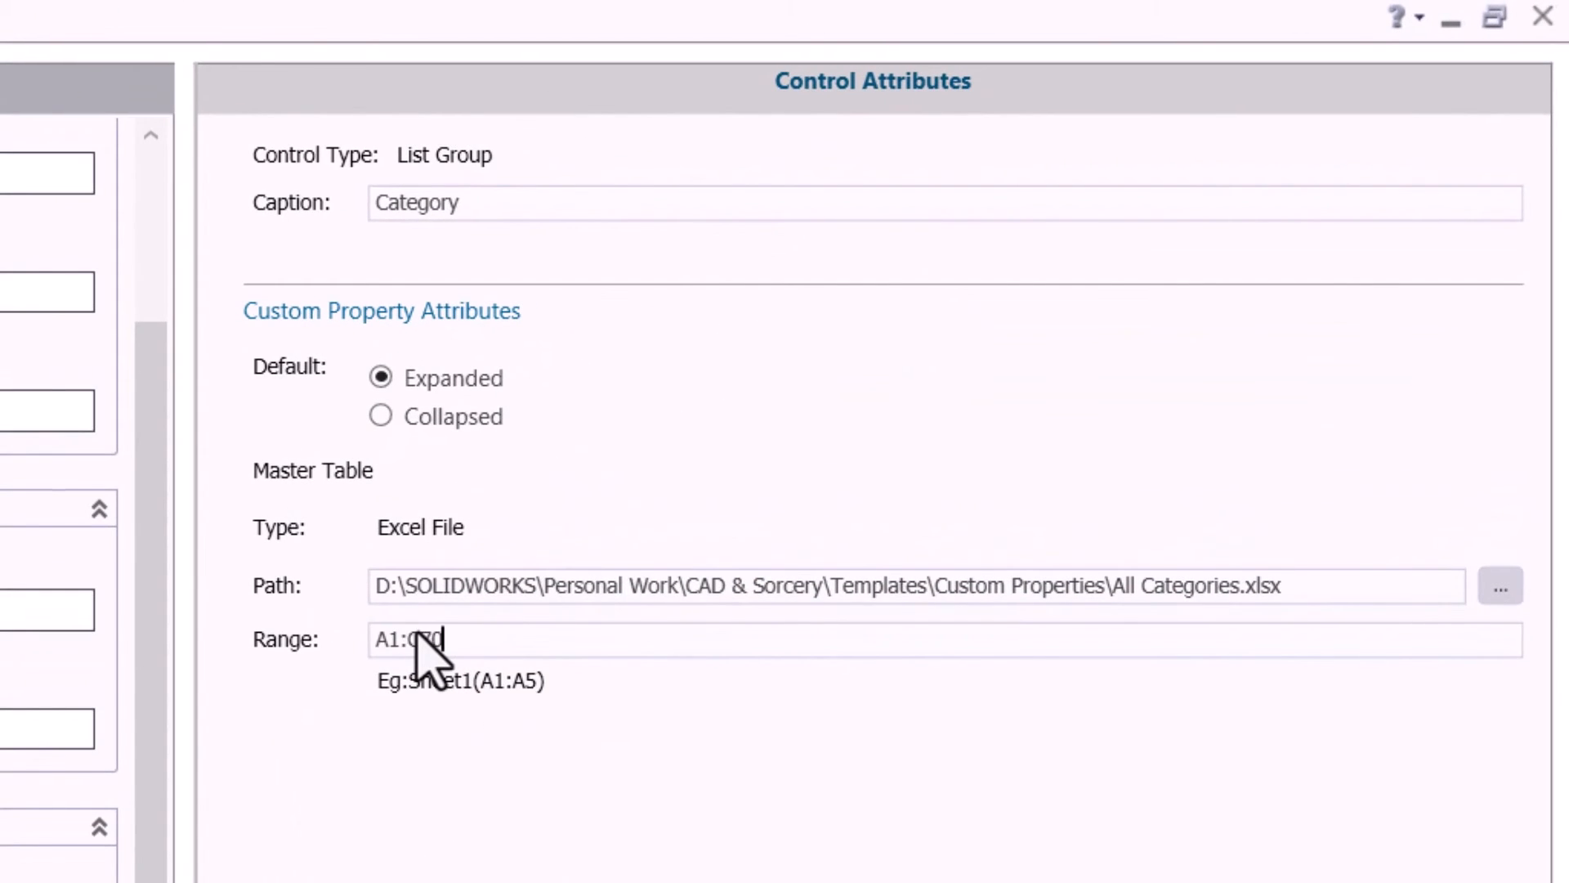
# - Assign Excel columns A, B and C to the first, second and third lists of the Category list group
pyautogui.click(791, 641)
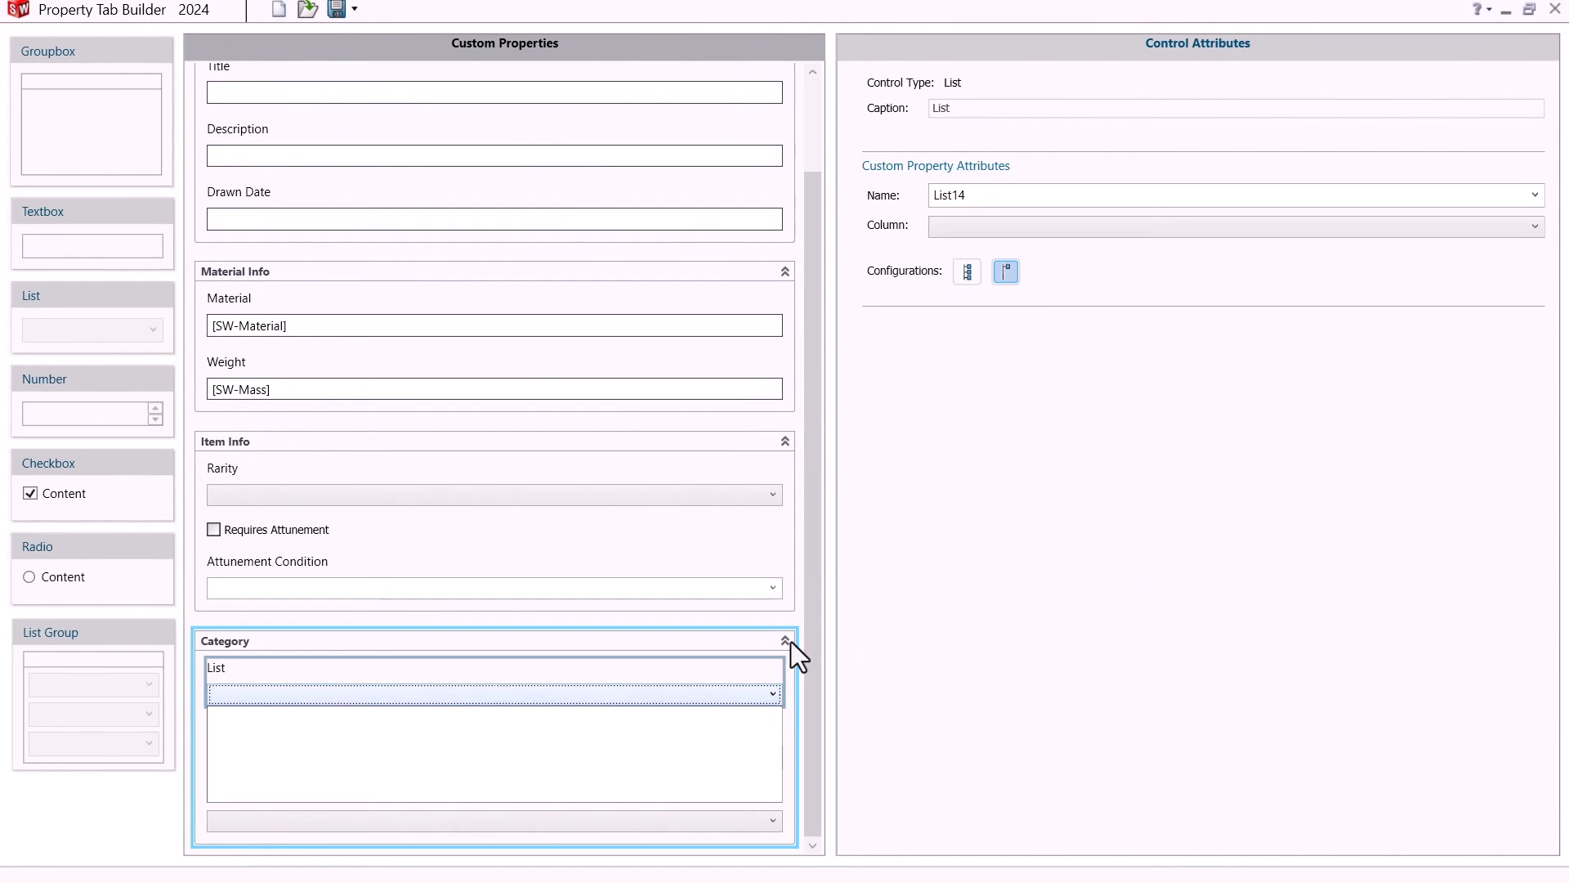
pyautogui.click(988, 230)
pyautogui.click(972, 252)
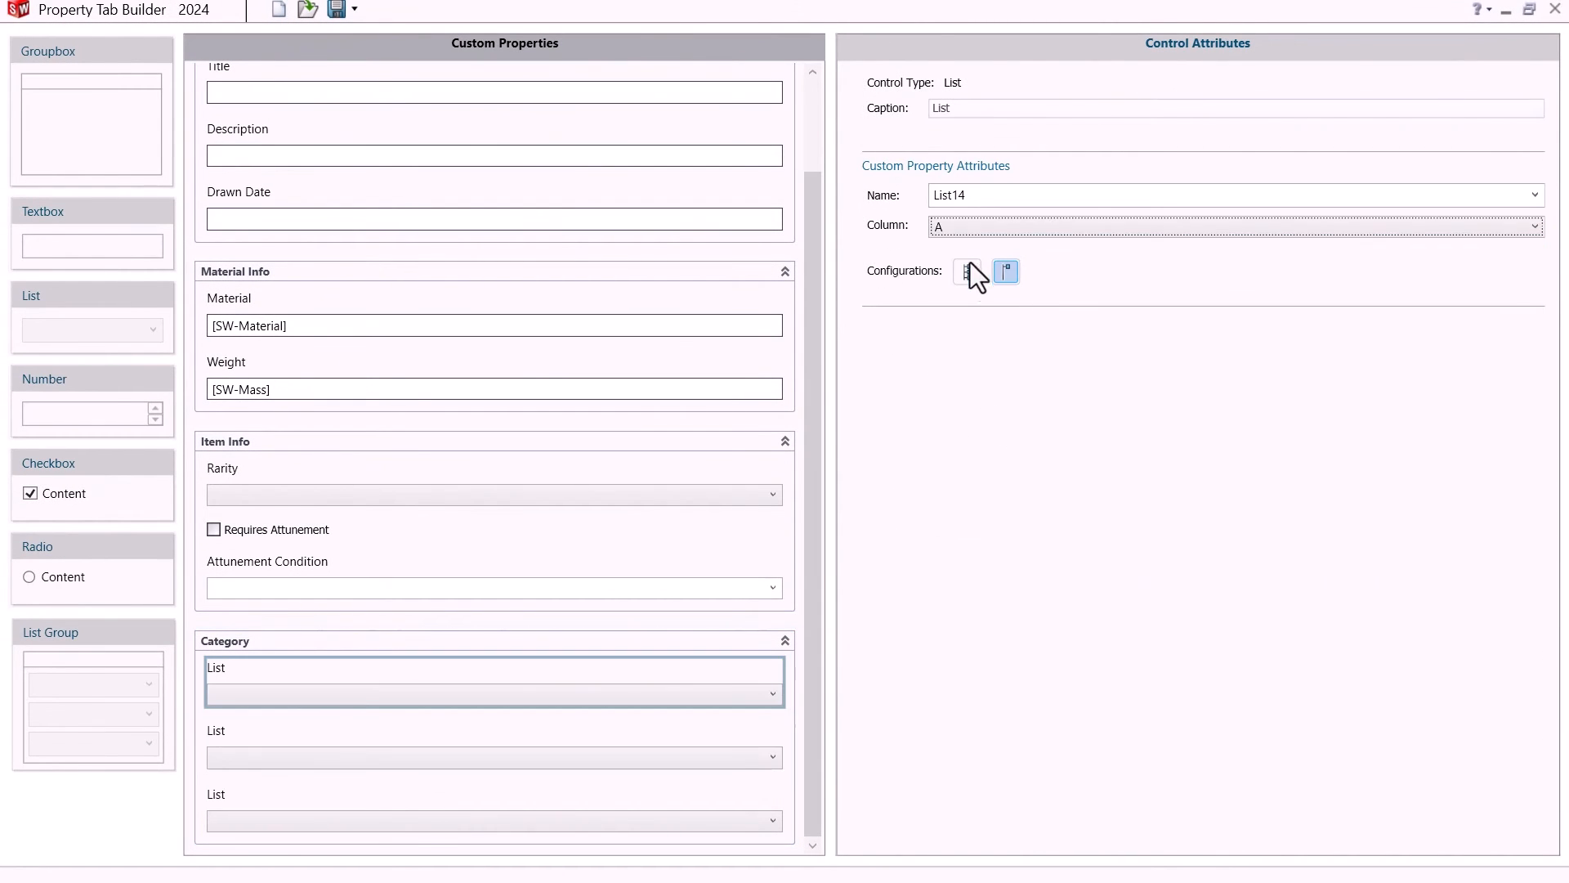
pyautogui.click(734, 763)
pyautogui.click(989, 231)
pyautogui.click(981, 270)
pyautogui.click(746, 809)
pyautogui.click(953, 228)
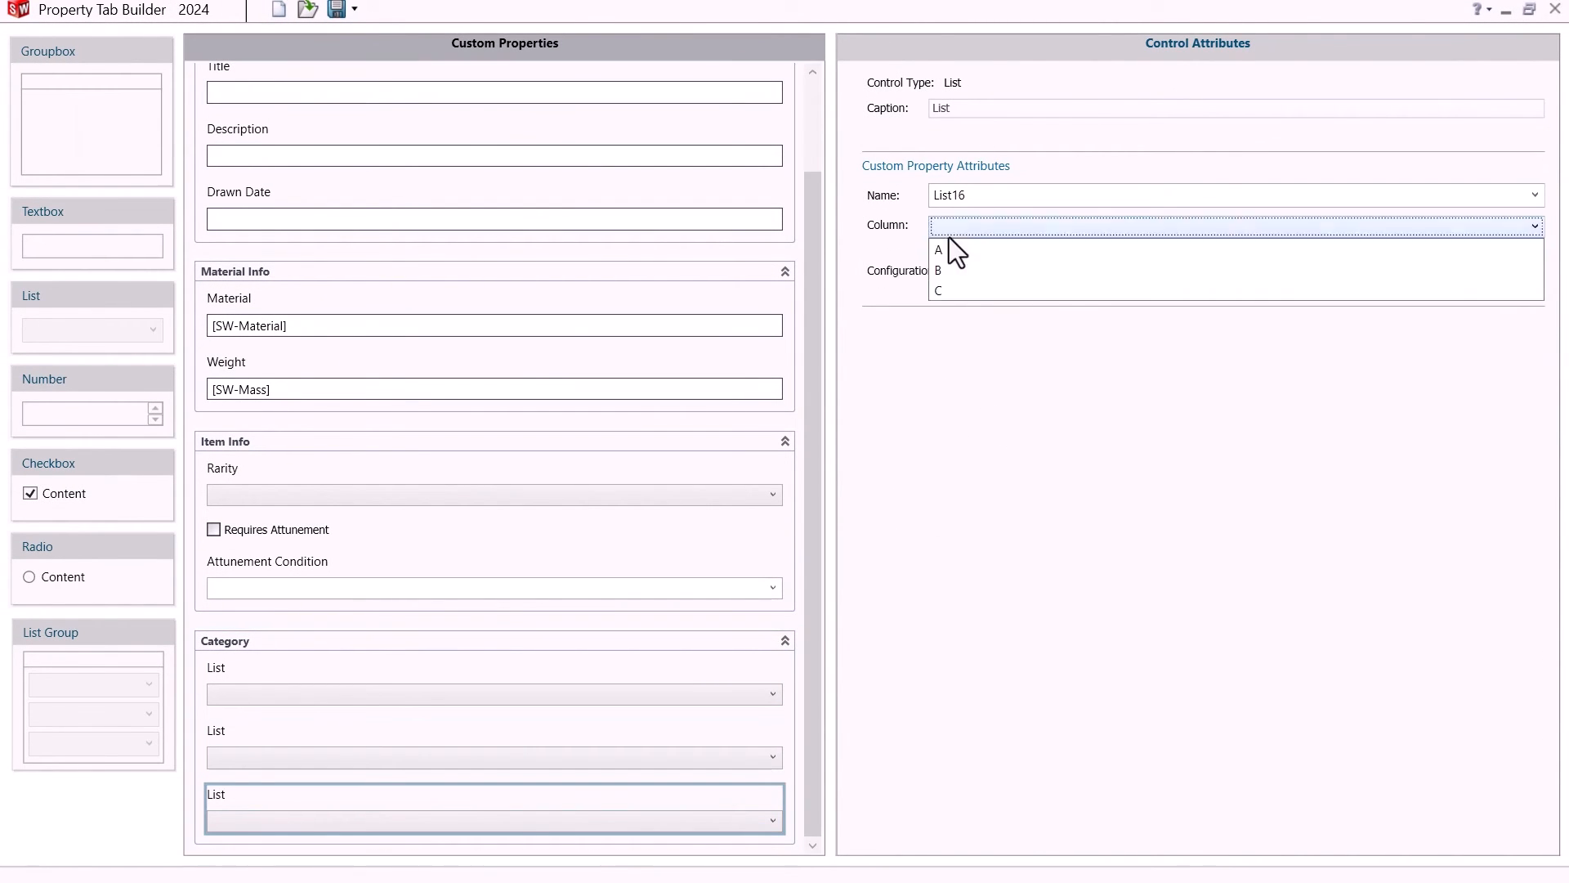
pyautogui.click(950, 290)
# - Test the linked Category lists by choosing Armor, Light Armor and Studded Leather
pyautogui.click(773, 693)
pyautogui.click(772, 756)
pyautogui.click(771, 495)
pyautogui.click(757, 758)
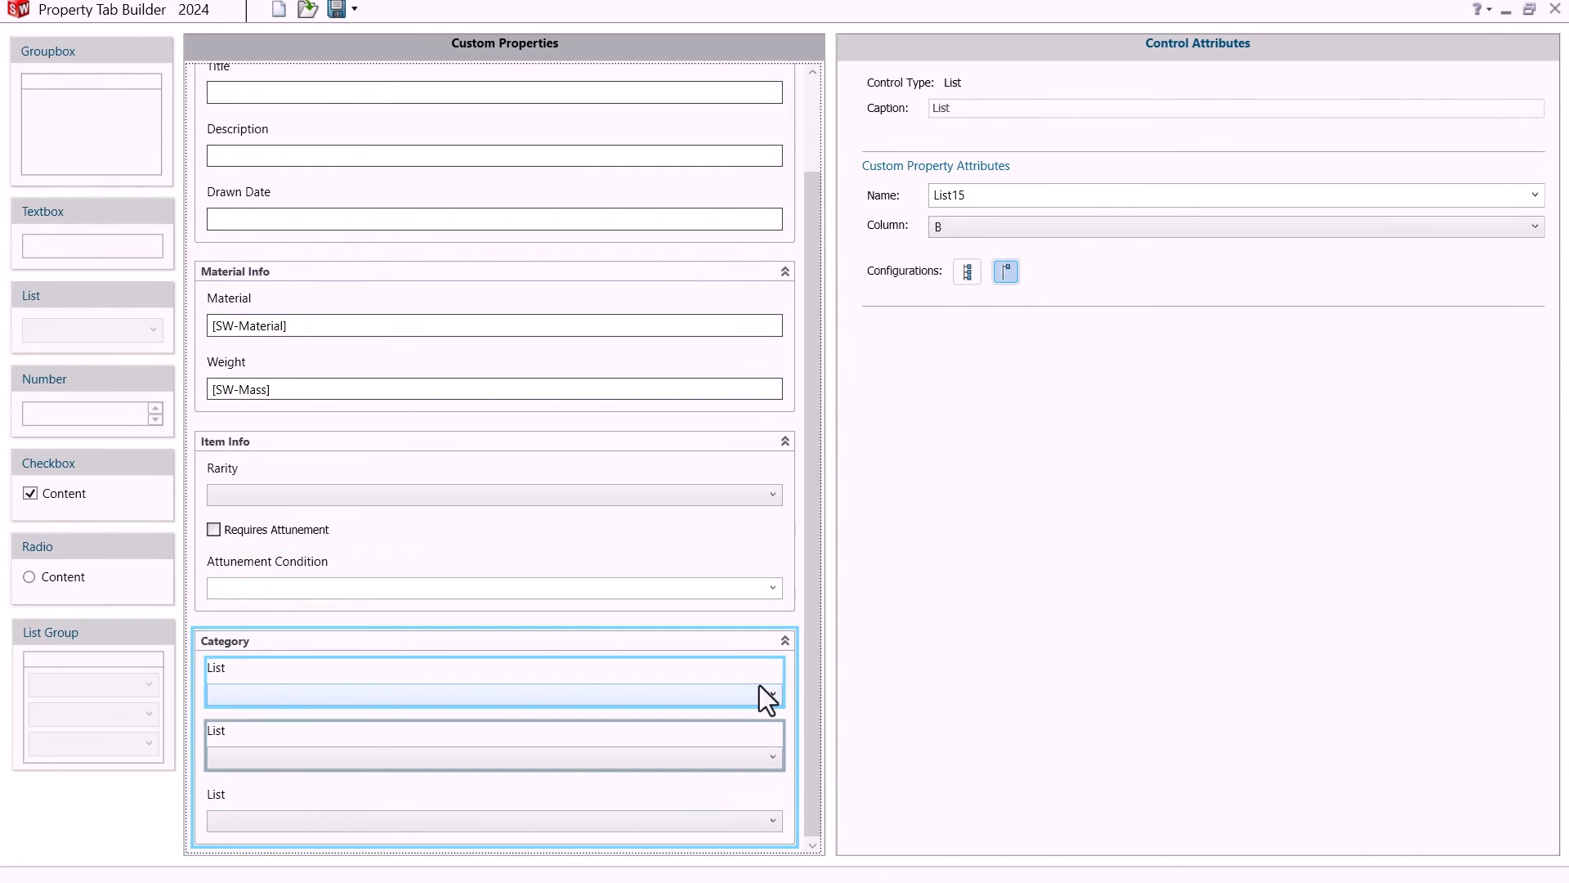
pyautogui.click(770, 695)
pyautogui.click(760, 488)
pyautogui.click(772, 759)
pyautogui.click(740, 780)
pyautogui.click(719, 817)
pyautogui.click(659, 798)
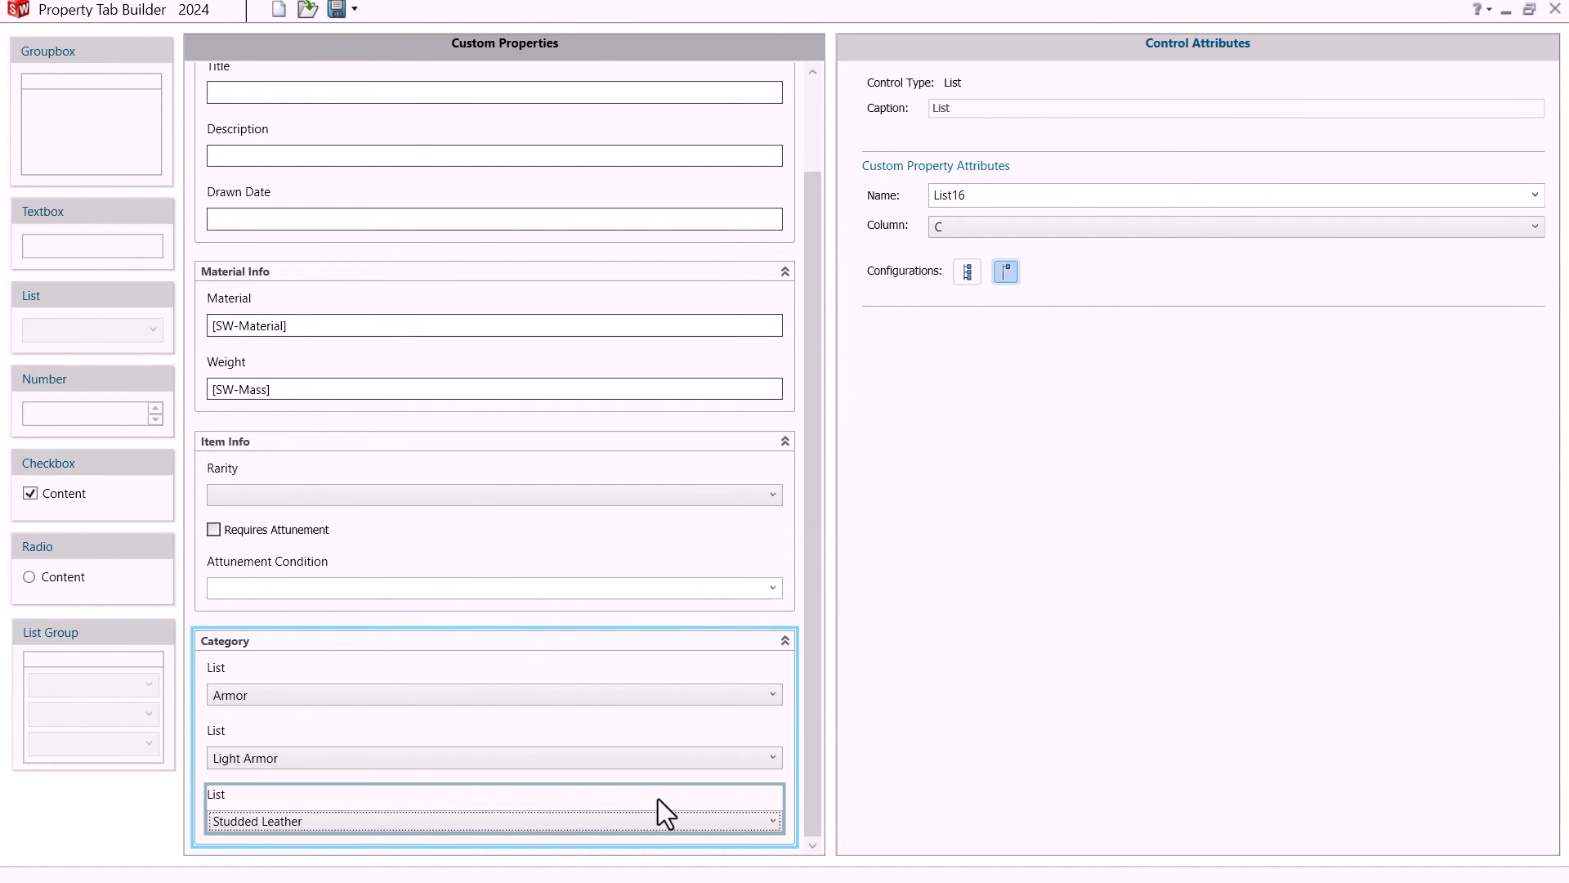
# - Caption the three lists "Category A", "Category B" and "Category C" and name their properties Category_A, Category_B and Category_c
pyautogui.click(698, 670)
pyautogui.doubleClick(1004, 197)
pyautogui.write('Category_A')
pyautogui.click(507, 736)
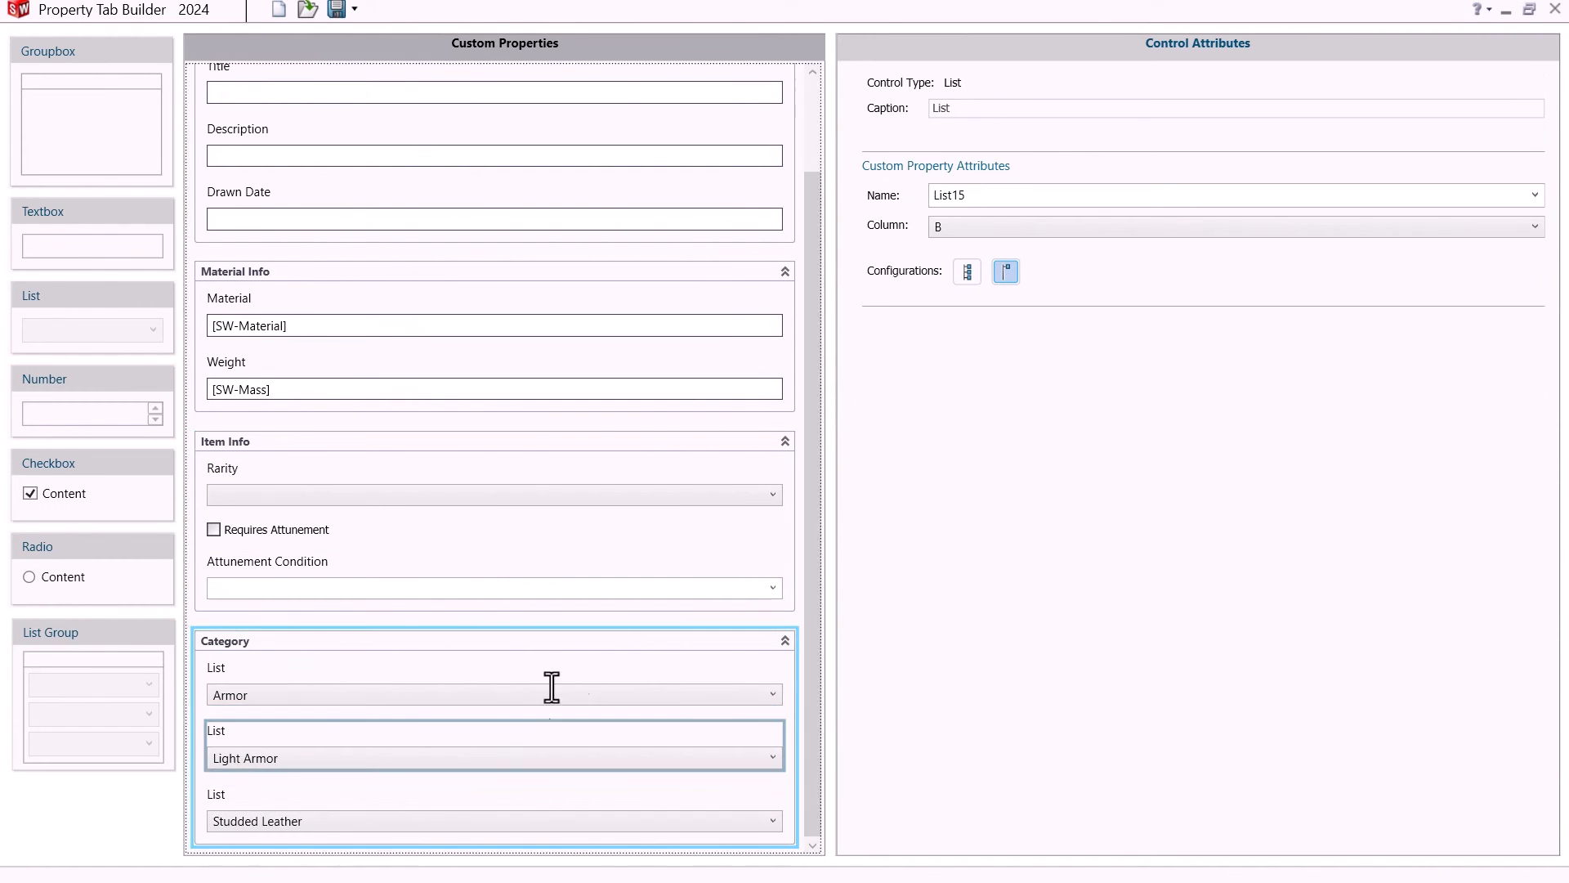
pyautogui.doubleClick(993, 198)
pyautogui.write('Category_B')
pyautogui.click(507, 801)
pyautogui.doubleClick(969, 198)
pyautogui.write('Category_C')
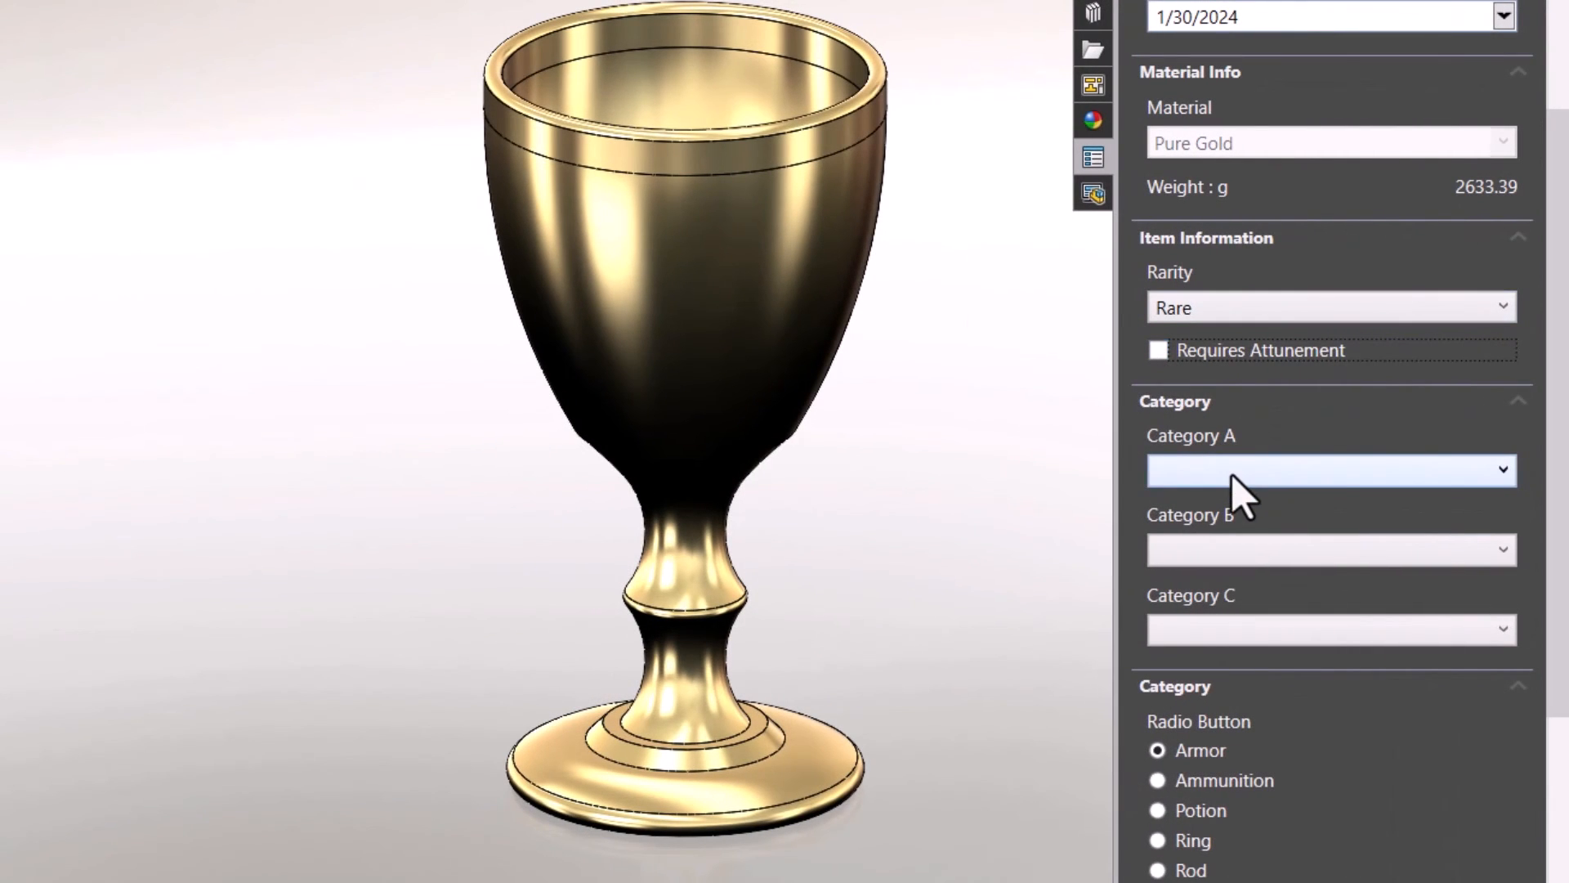
# - Switch to SOLIDWORKS and set the chalice's Category A to Armor, Category B to Light Armor, and pick a Category C option
pyautogui.click(1232, 474)
pyautogui.click(1214, 498)
pyautogui.click(1203, 546)
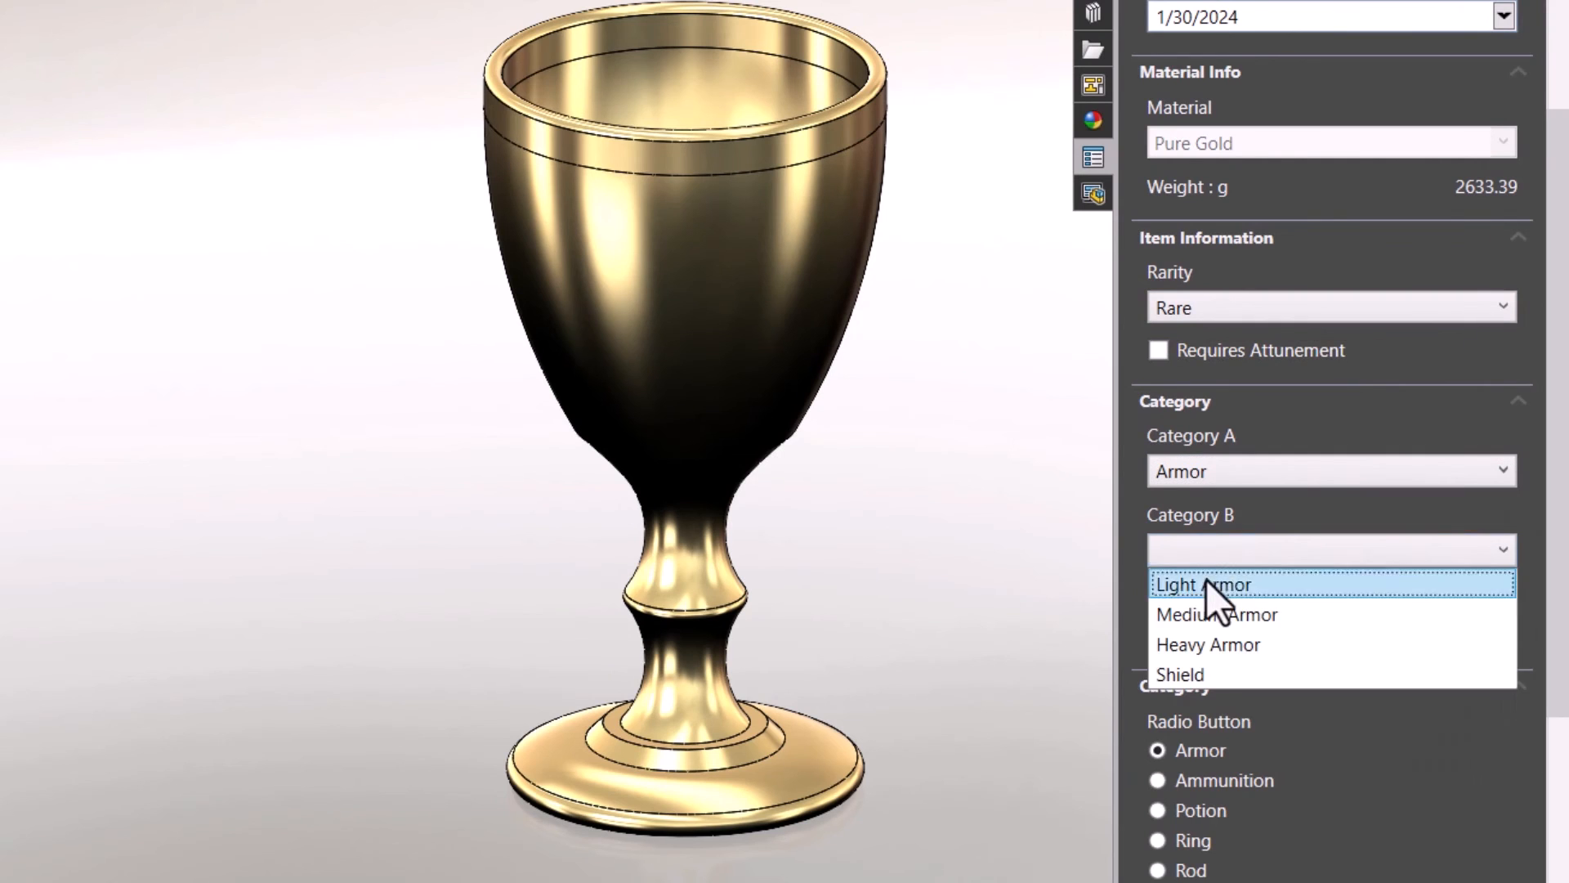
pyautogui.click(1206, 582)
pyautogui.click(1216, 631)
pyautogui.click(1213, 696)
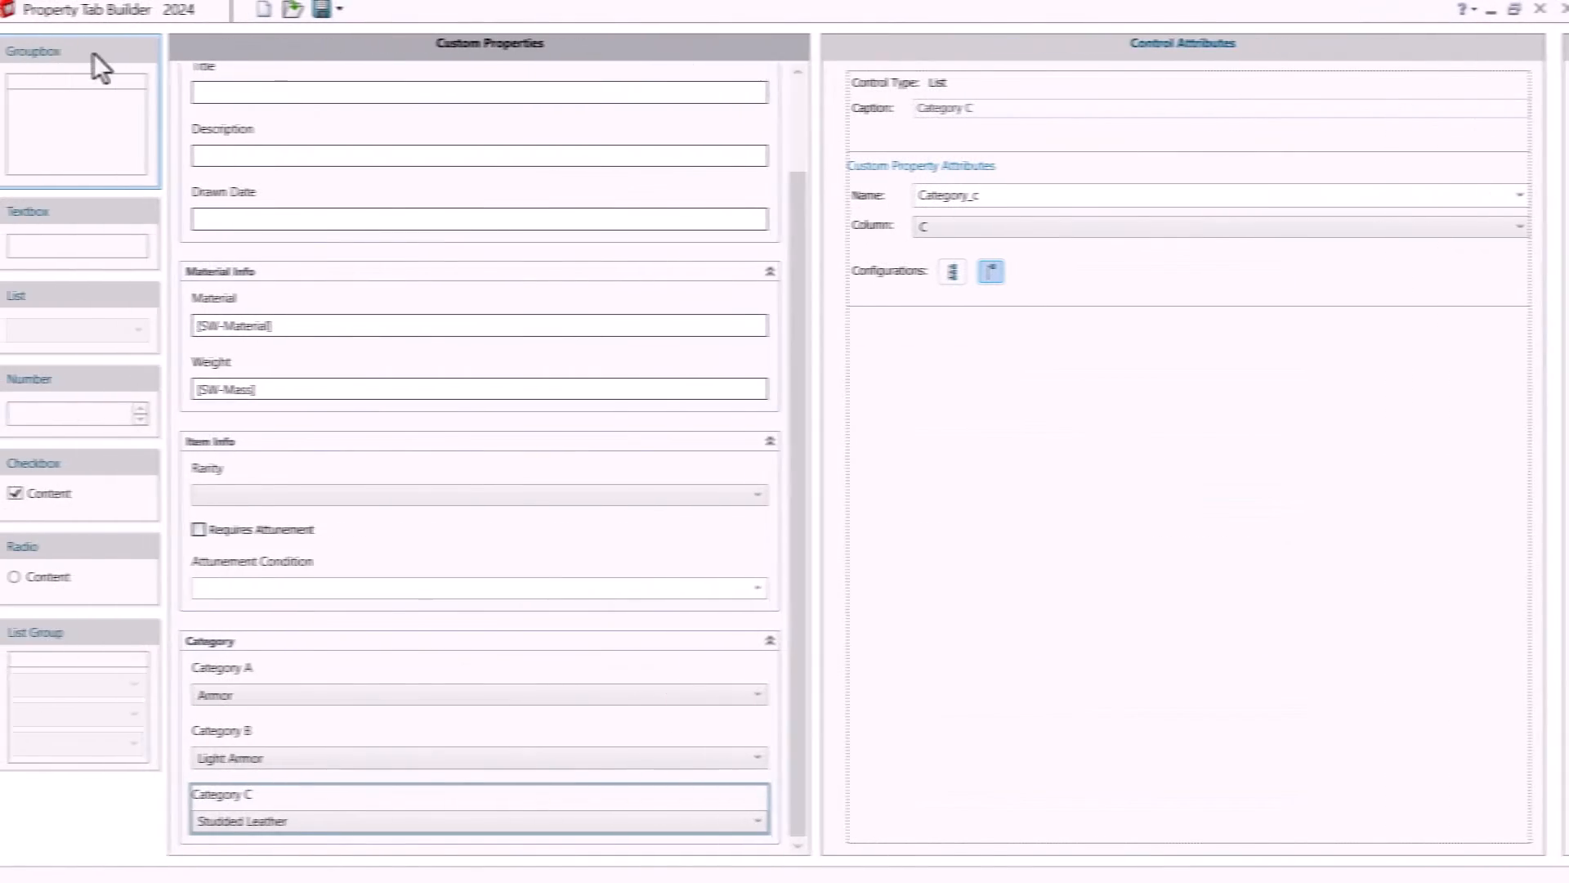
# - Switch to Property Tab Builder and add a groupbox captioned "Category" below the list group
pyautogui.moveTo(95, 62); pyautogui.dragTo(326, 851)
pyautogui.click(502, 812)
pyautogui.click(1044, 108)
pyautogui.write('Category')
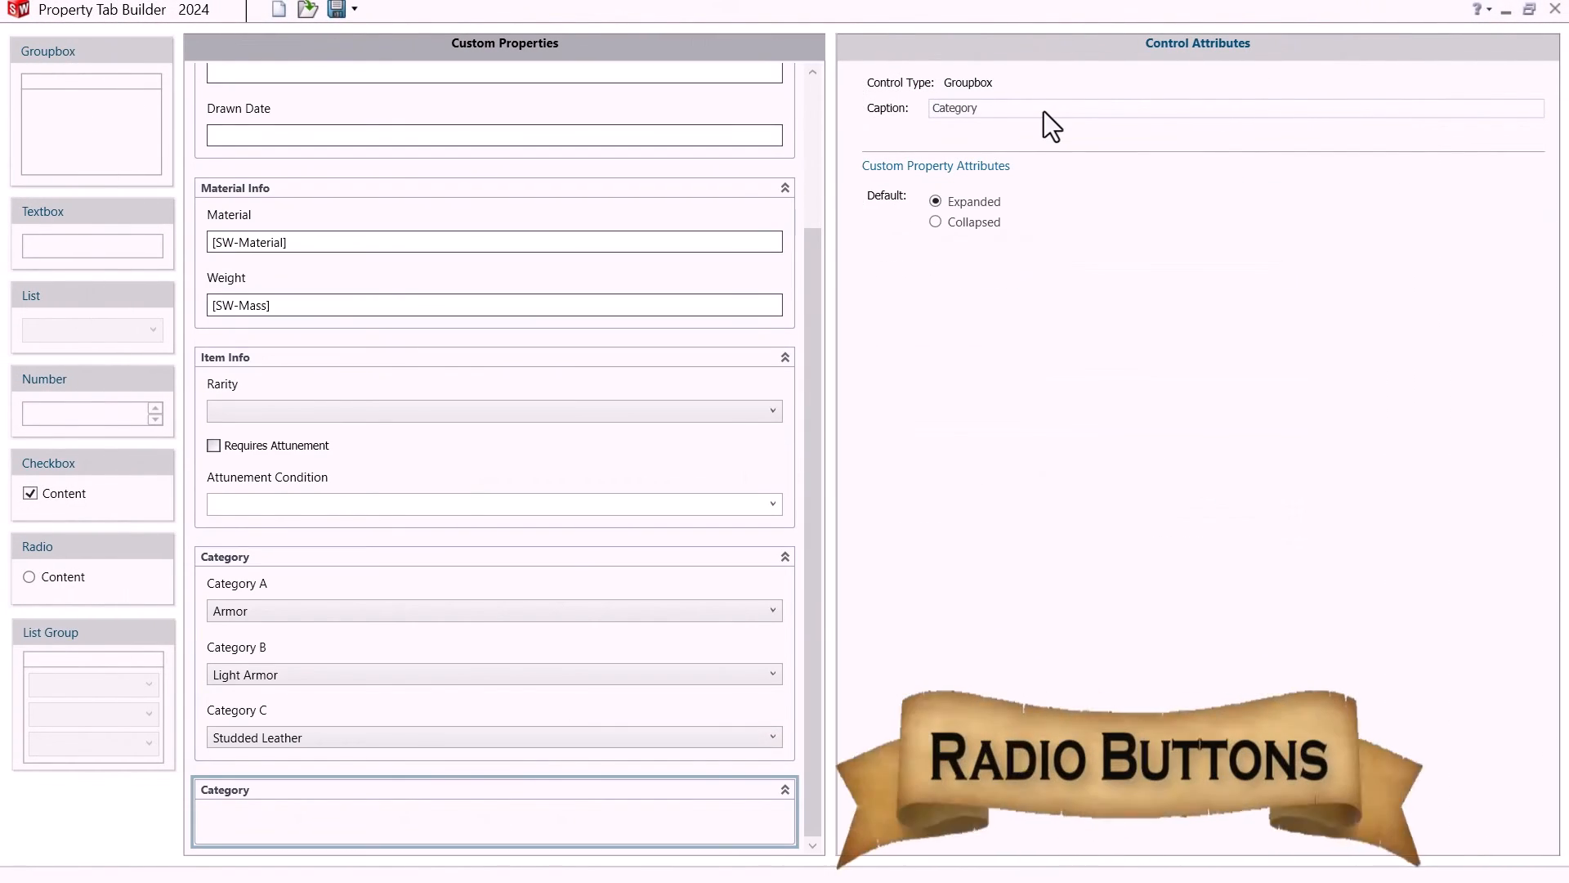
# - Add a radio button control inside the new Category groupbox, captioned "Category A" with the property name category_a
pyautogui.moveTo(47, 543); pyautogui.dragTo(252, 816)
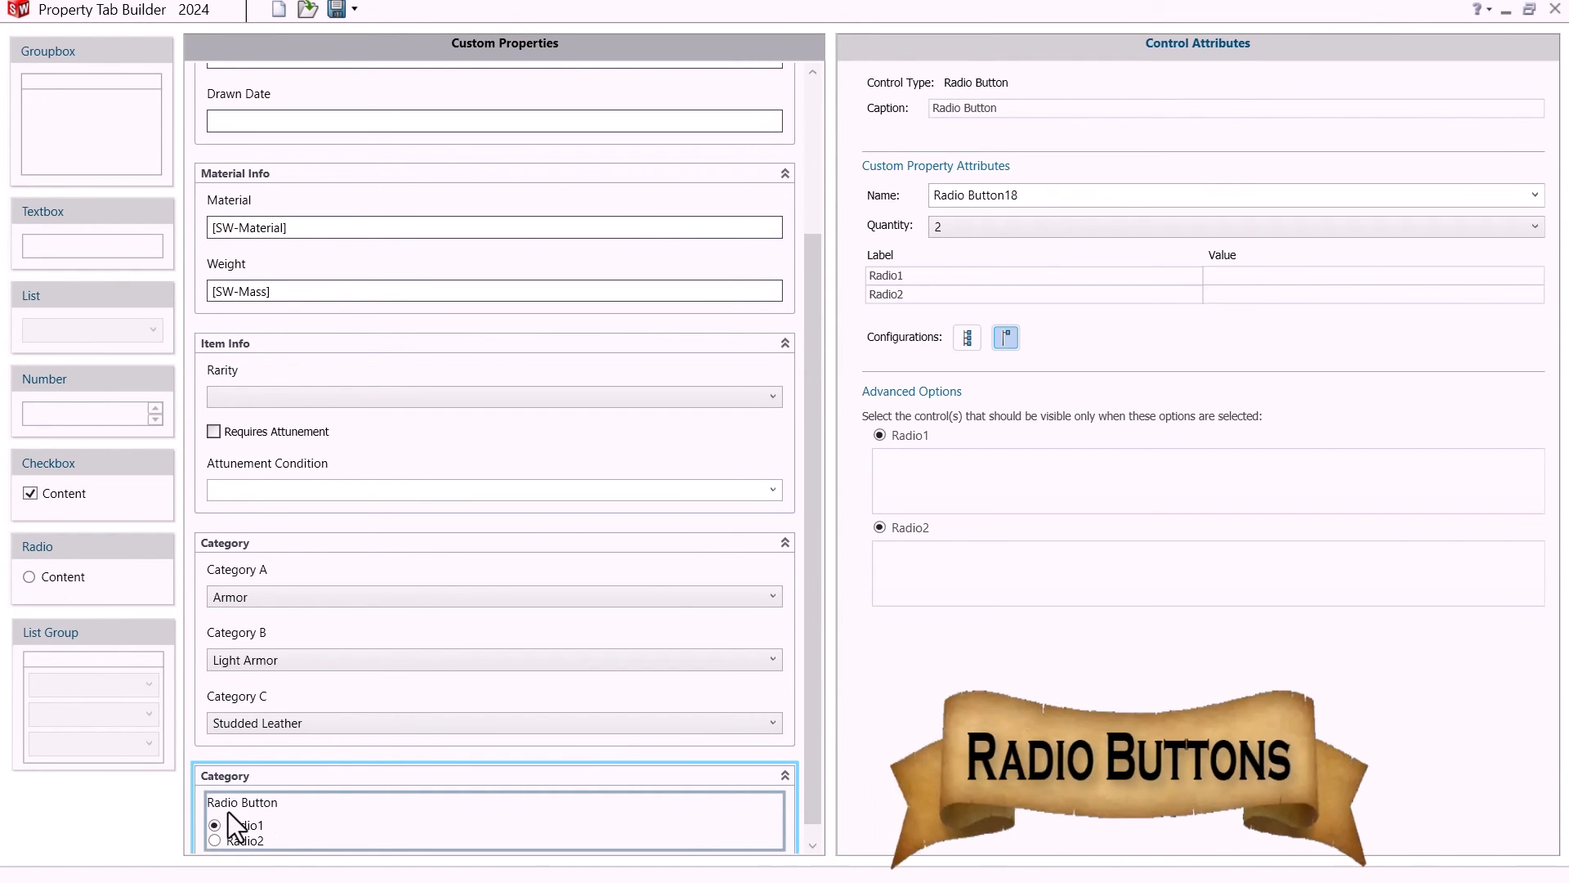
pyautogui.click(1086, 106)
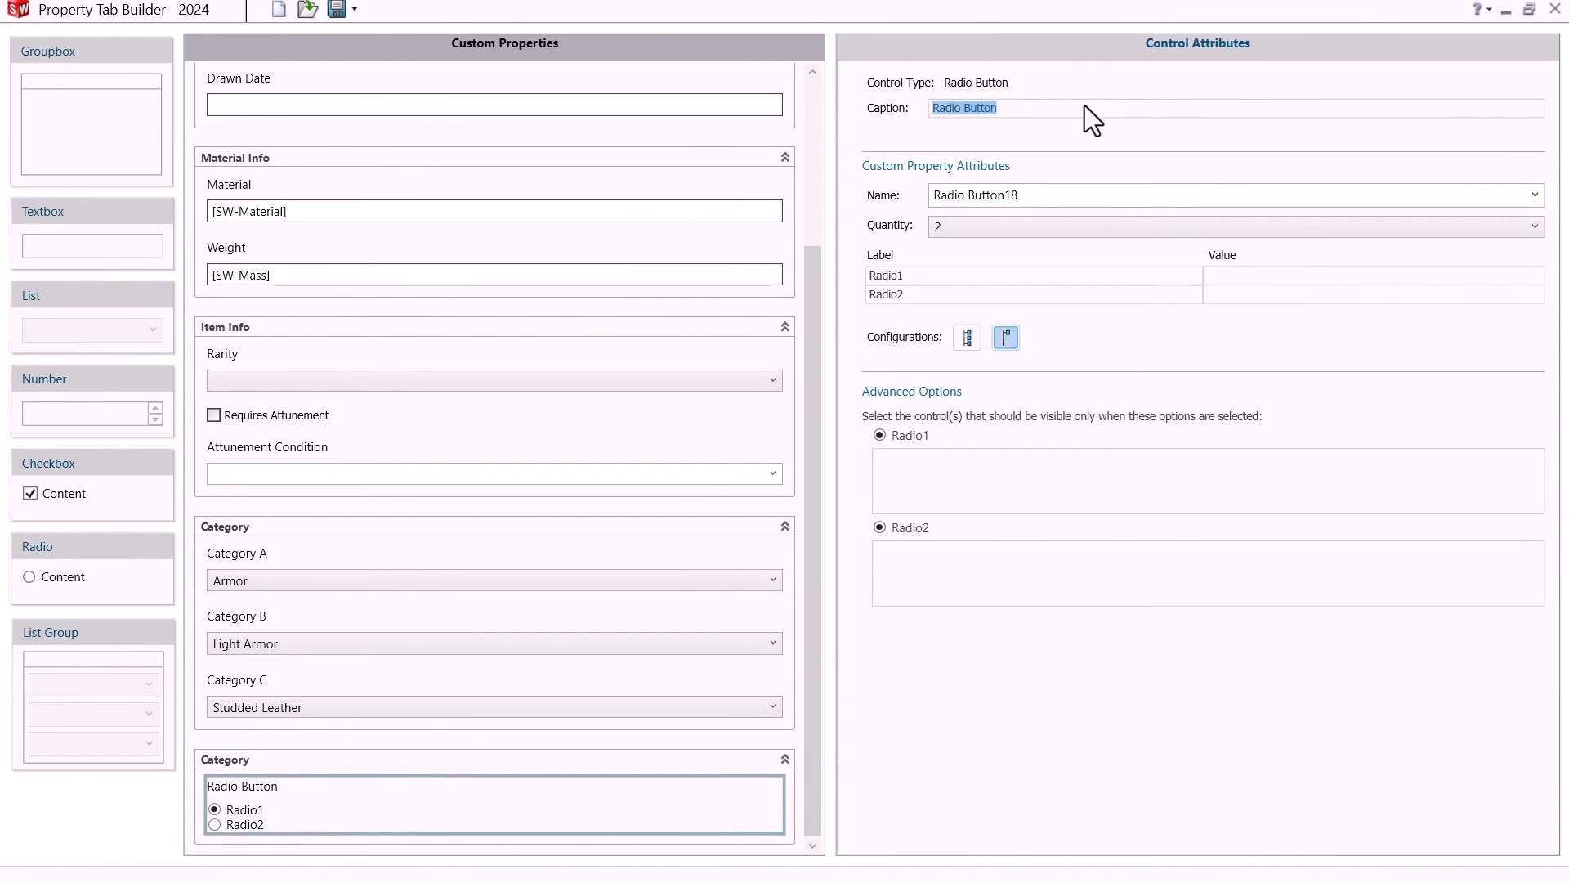
pyautogui.write('Category A')
pyautogui.press('Tab')
pyautogui.write('category_a')
pyautogui.press('Tab')
pyautogui.doubleClick(1035, 198)
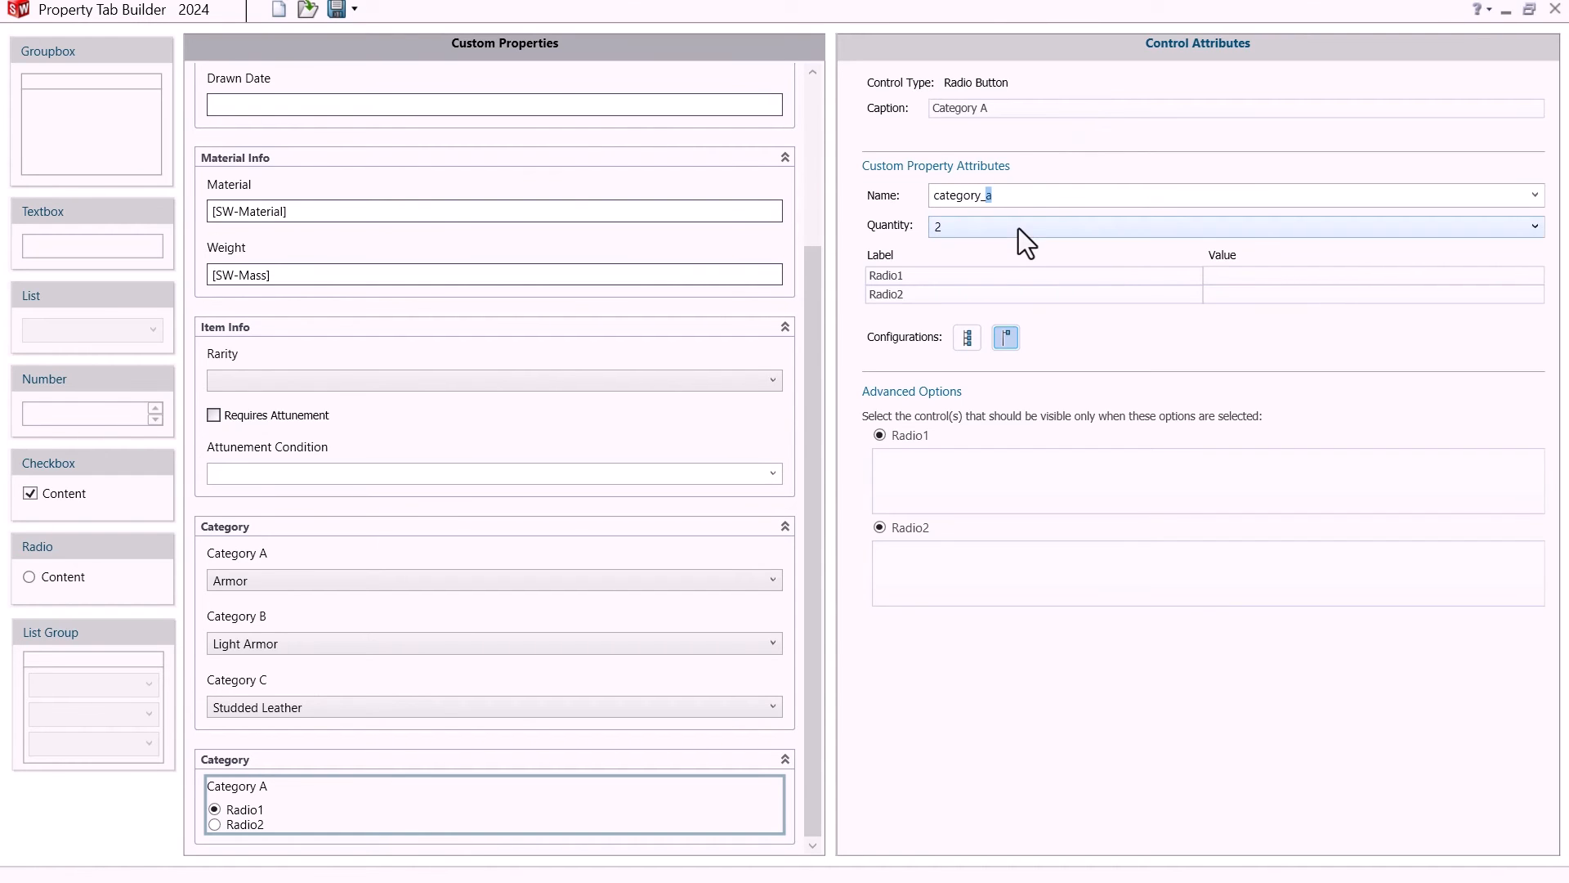
# - Give the radio control 10 options from Armor to Wondrous Item with matching values, and shorten its caption and property name to "Category" and "category"
pyautogui.click(1019, 228)
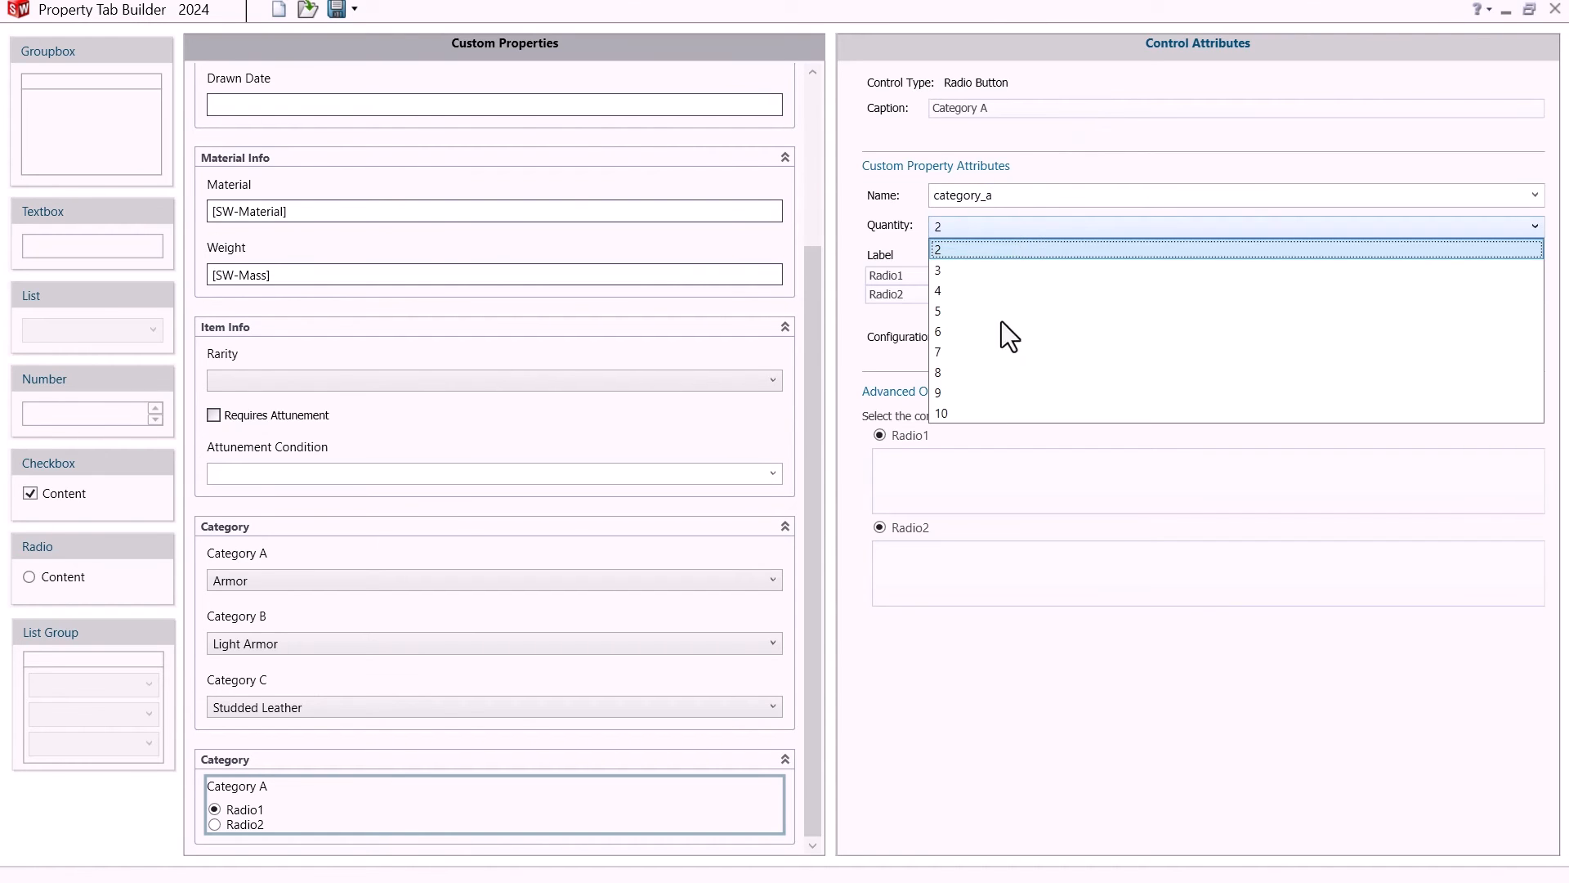
pyautogui.click(986, 413)
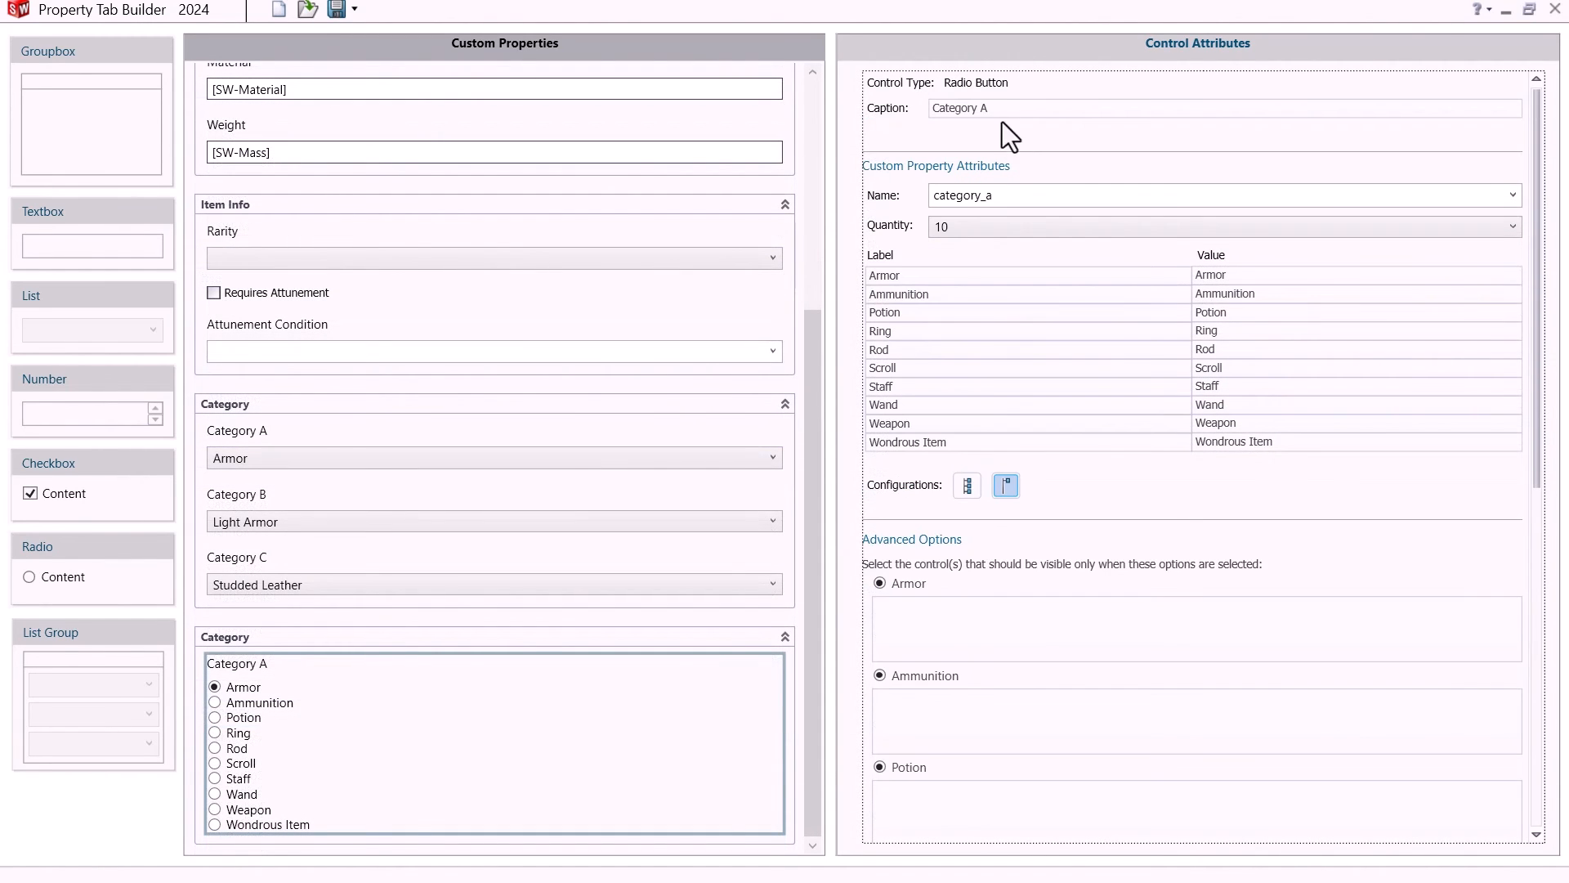
pyautogui.press('BackSpace')
pyautogui.press('BackSpace')
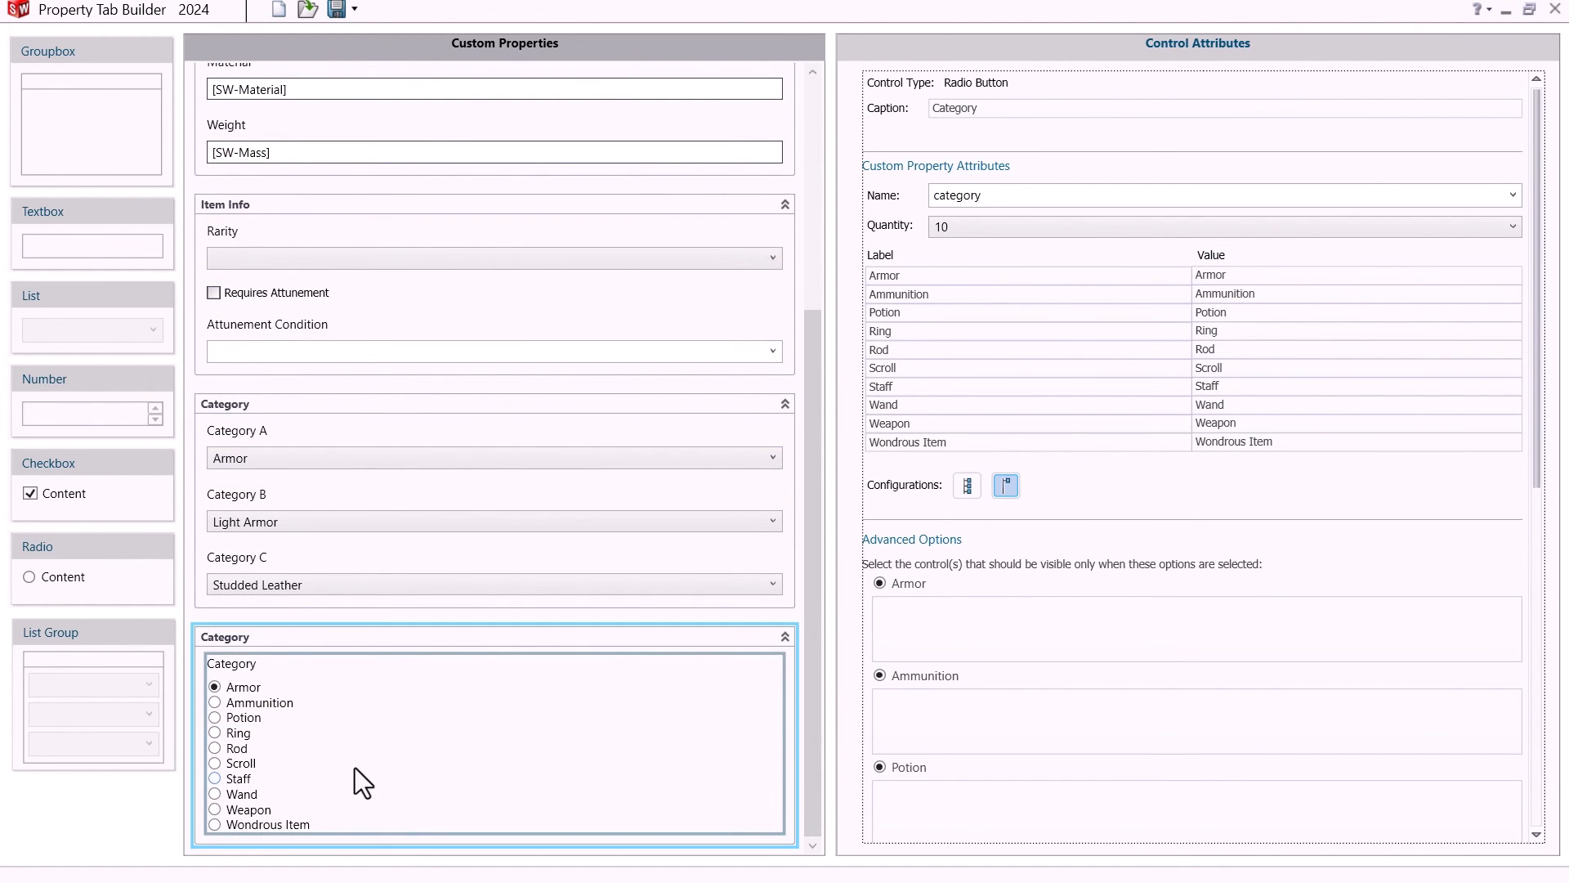
# - Add a list captioned and named "Armor Type" below the radio buttons, with values Light Armor, Medium Armor, Heavy Armor and Shield
pyautogui.moveTo(90, 327); pyautogui.dragTo(320, 786)
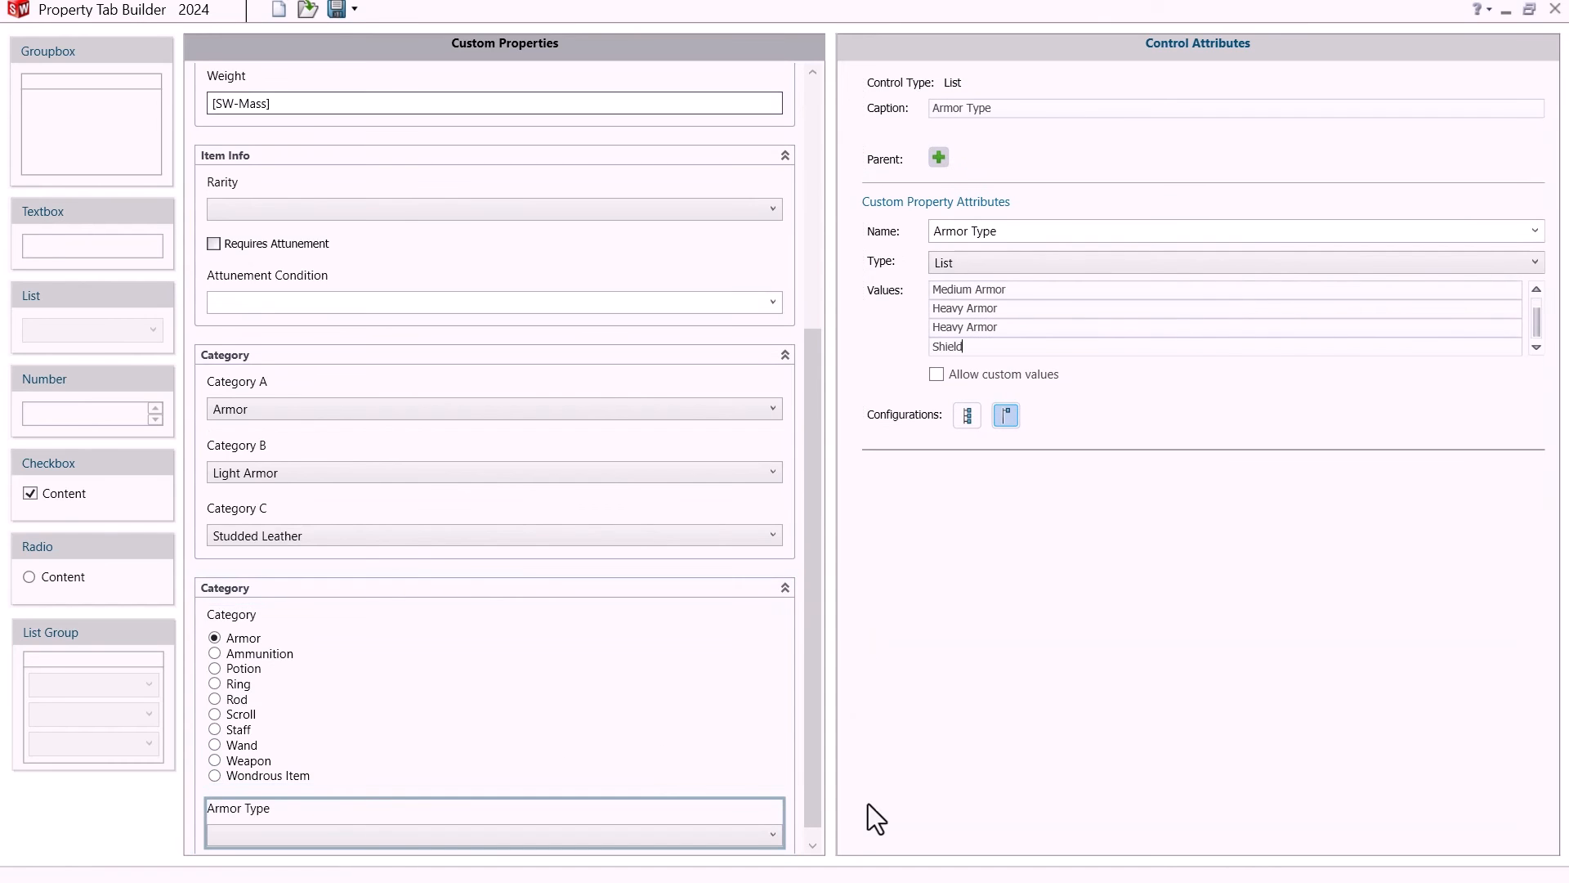
# - Add a list captioned "Armor" below the Armor Type list and assign it a parent control
pyautogui.moveTo(90, 327); pyautogui.dragTo(636, 703)
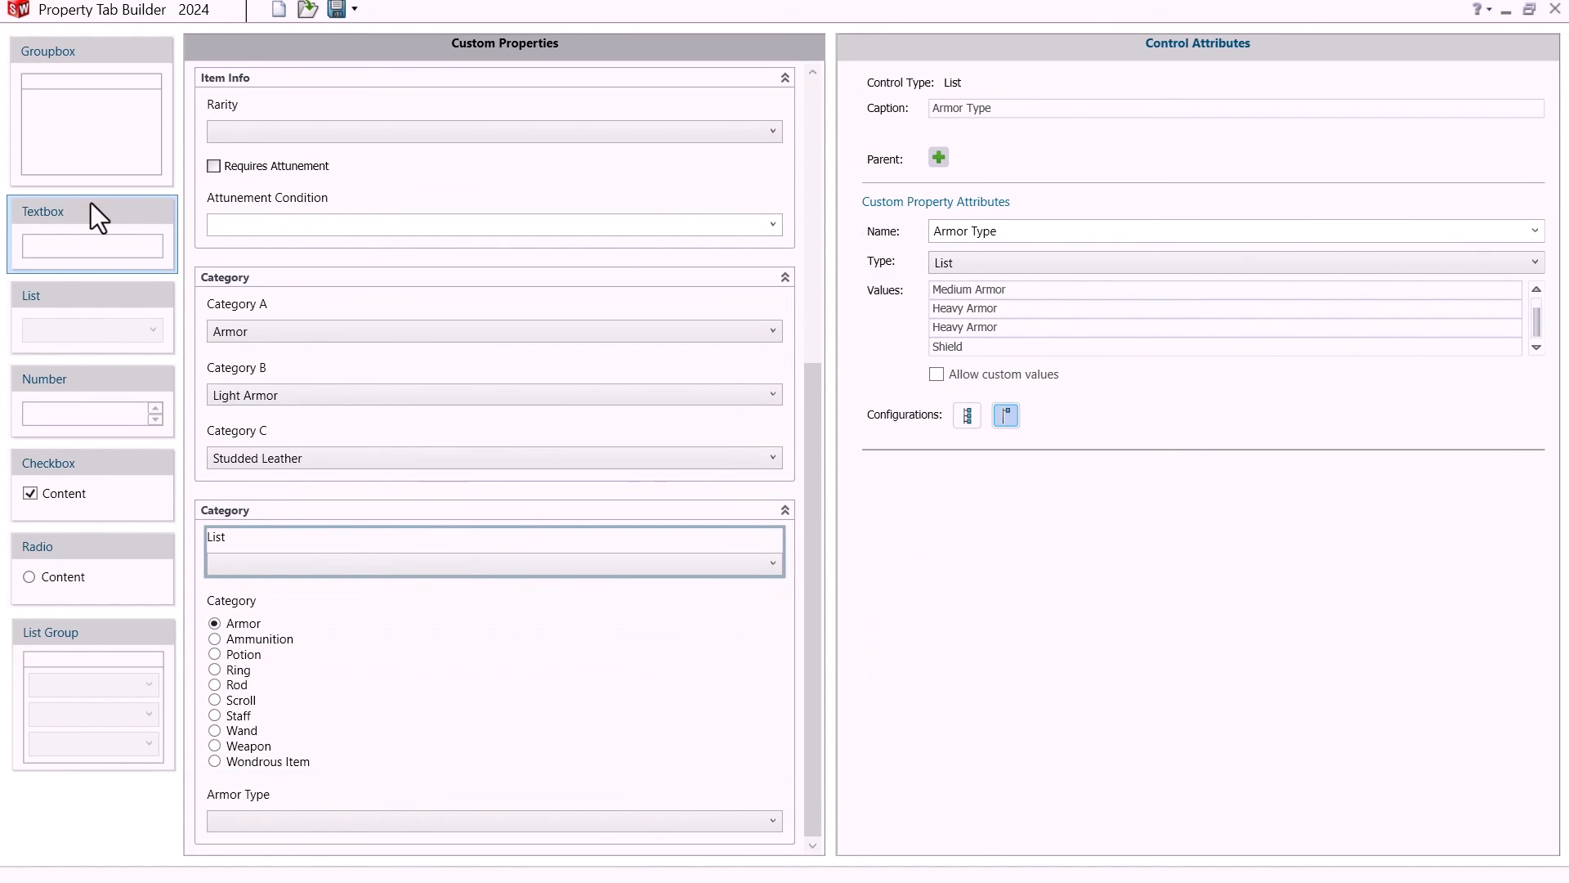
pyautogui.moveTo(90, 327); pyautogui.dragTo(305, 851)
pyautogui.doubleClick(1046, 107)
pyautogui.write('Armor')
pyautogui.click(939, 157)
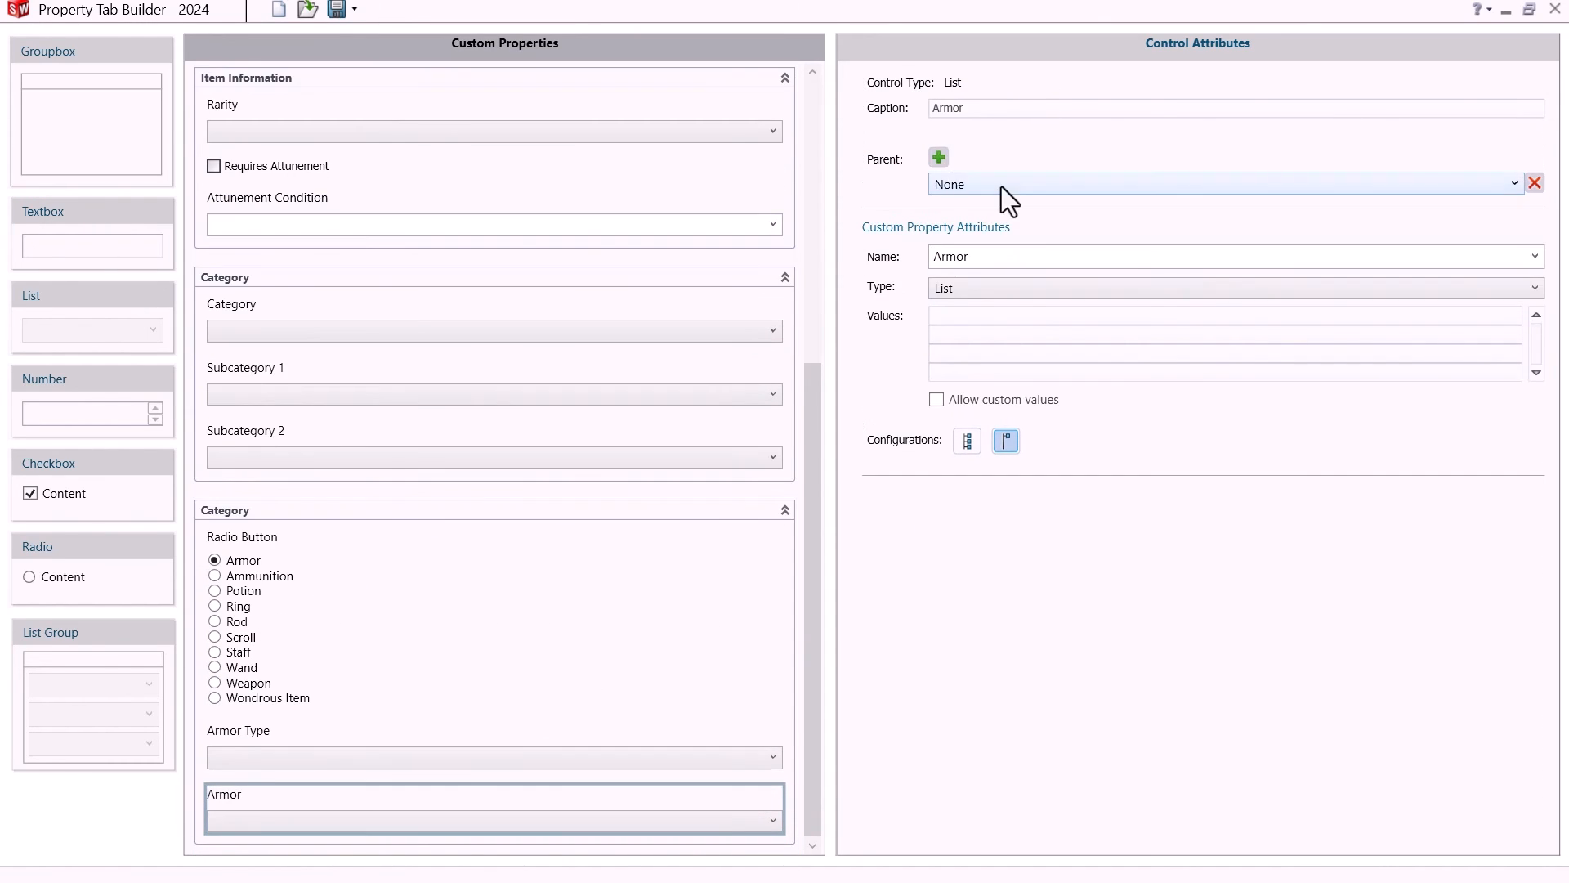
pyautogui.click(1002, 186)
pyautogui.click(1002, 219)
# - Make the Armor Type and Armor lists visible only when the Armor radio option is selected
pyautogui.click(253, 561)
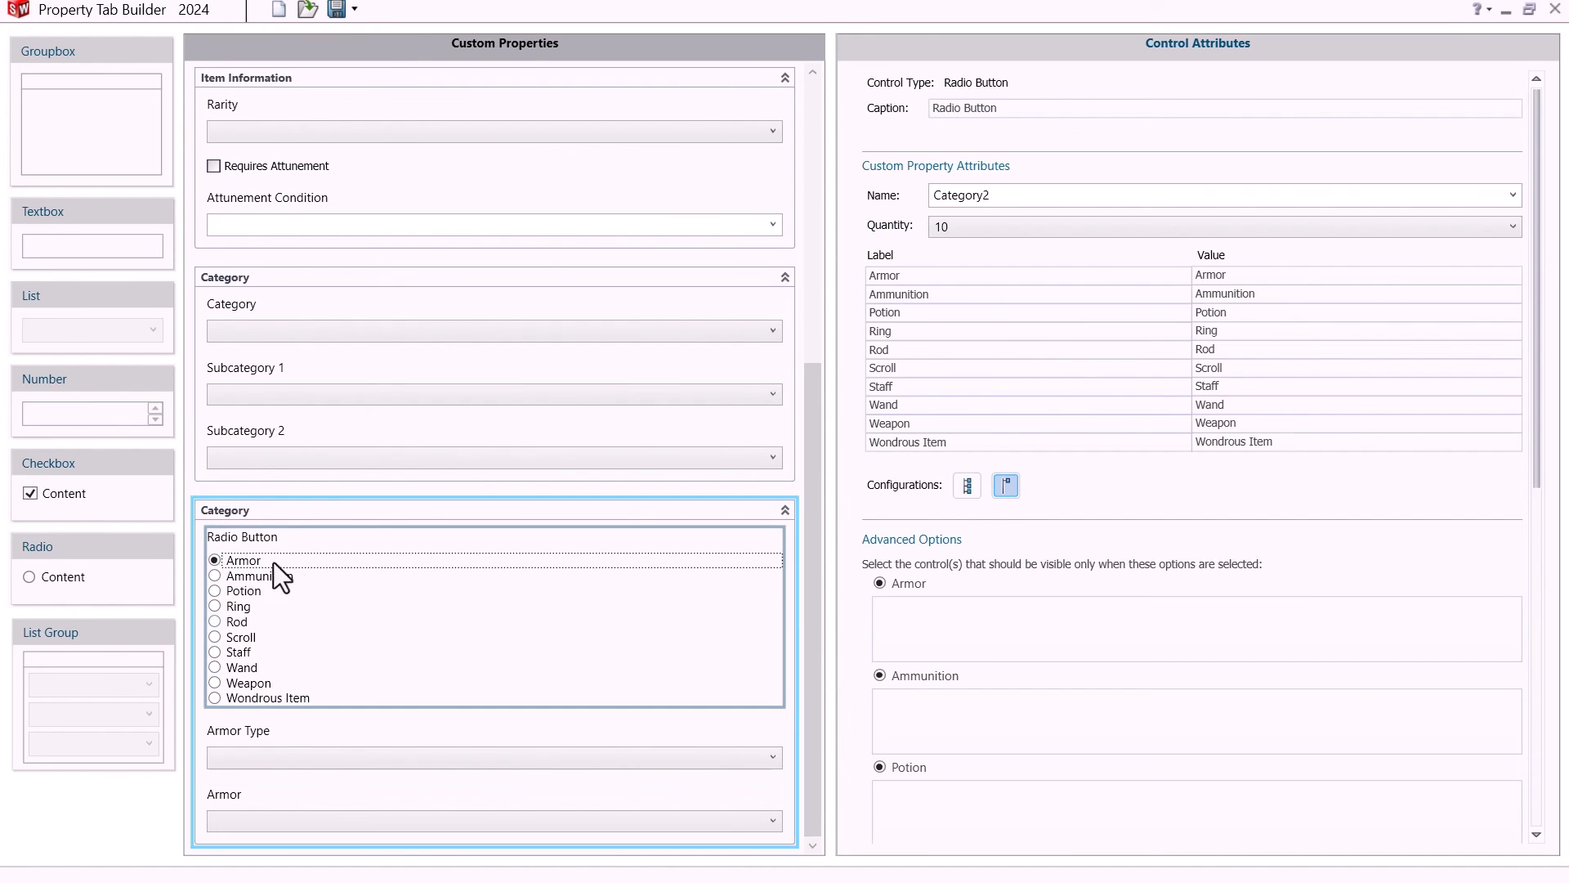
pyautogui.click(1001, 626)
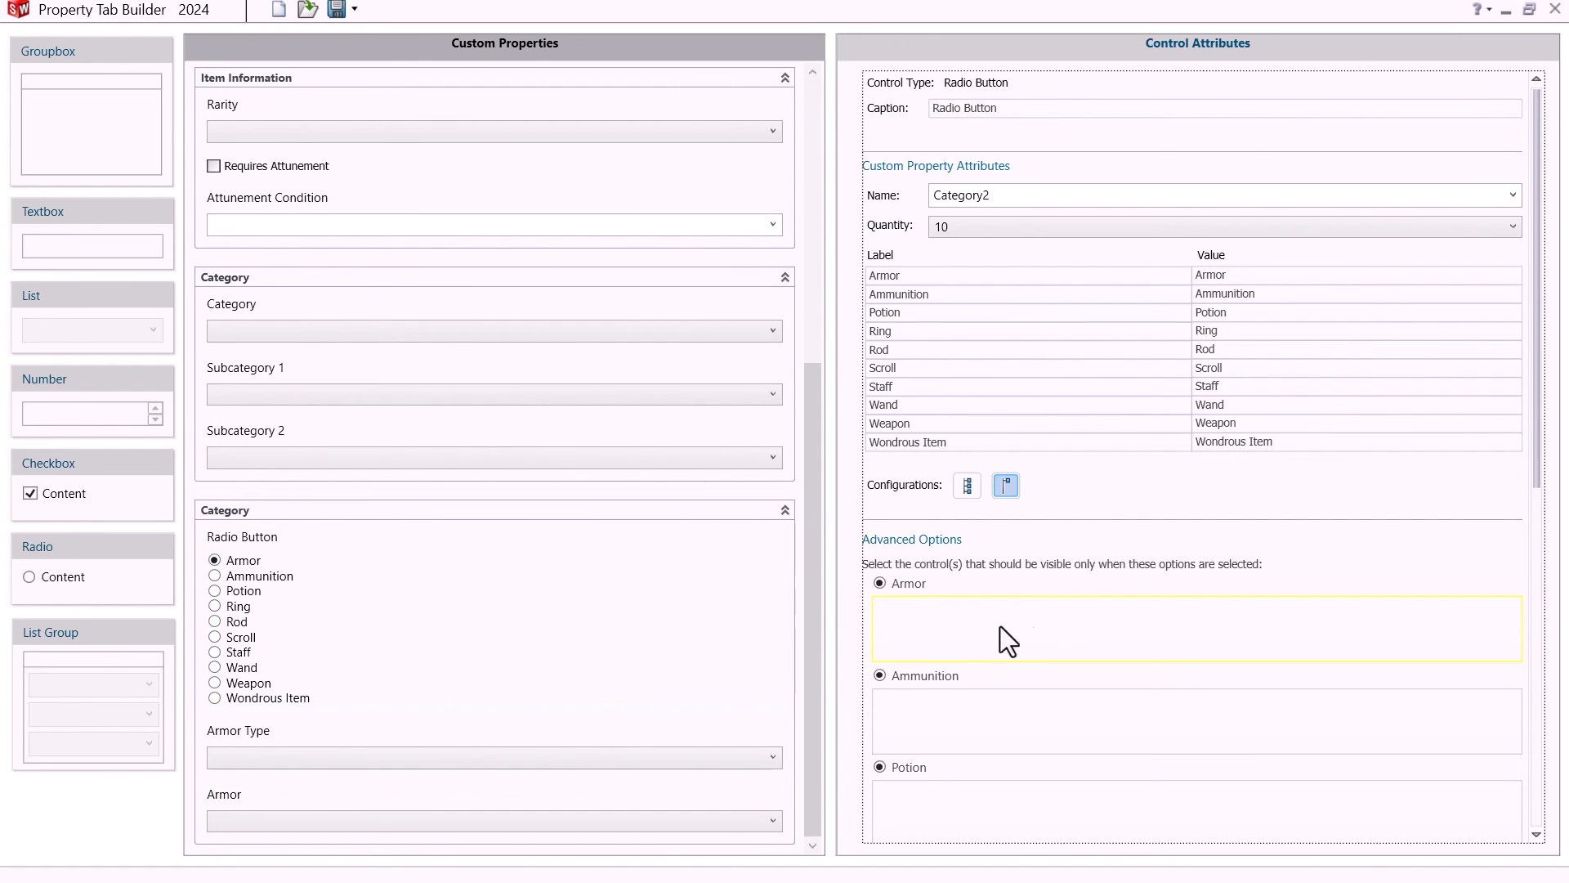
pyautogui.click(467, 822)
pyautogui.click(443, 759)
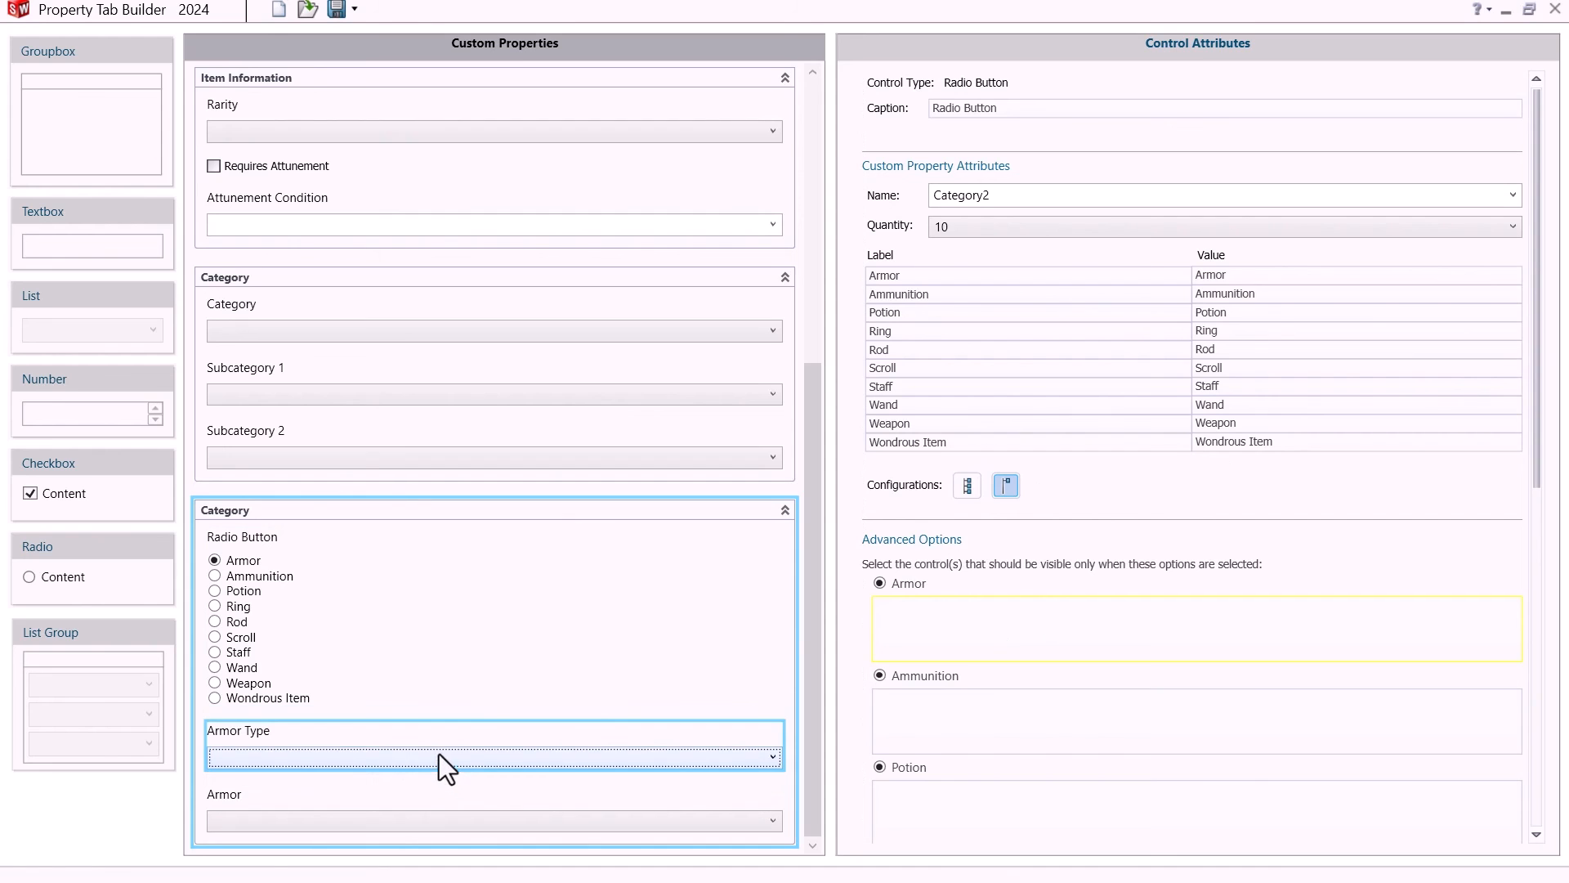
pyautogui.click(444, 808)
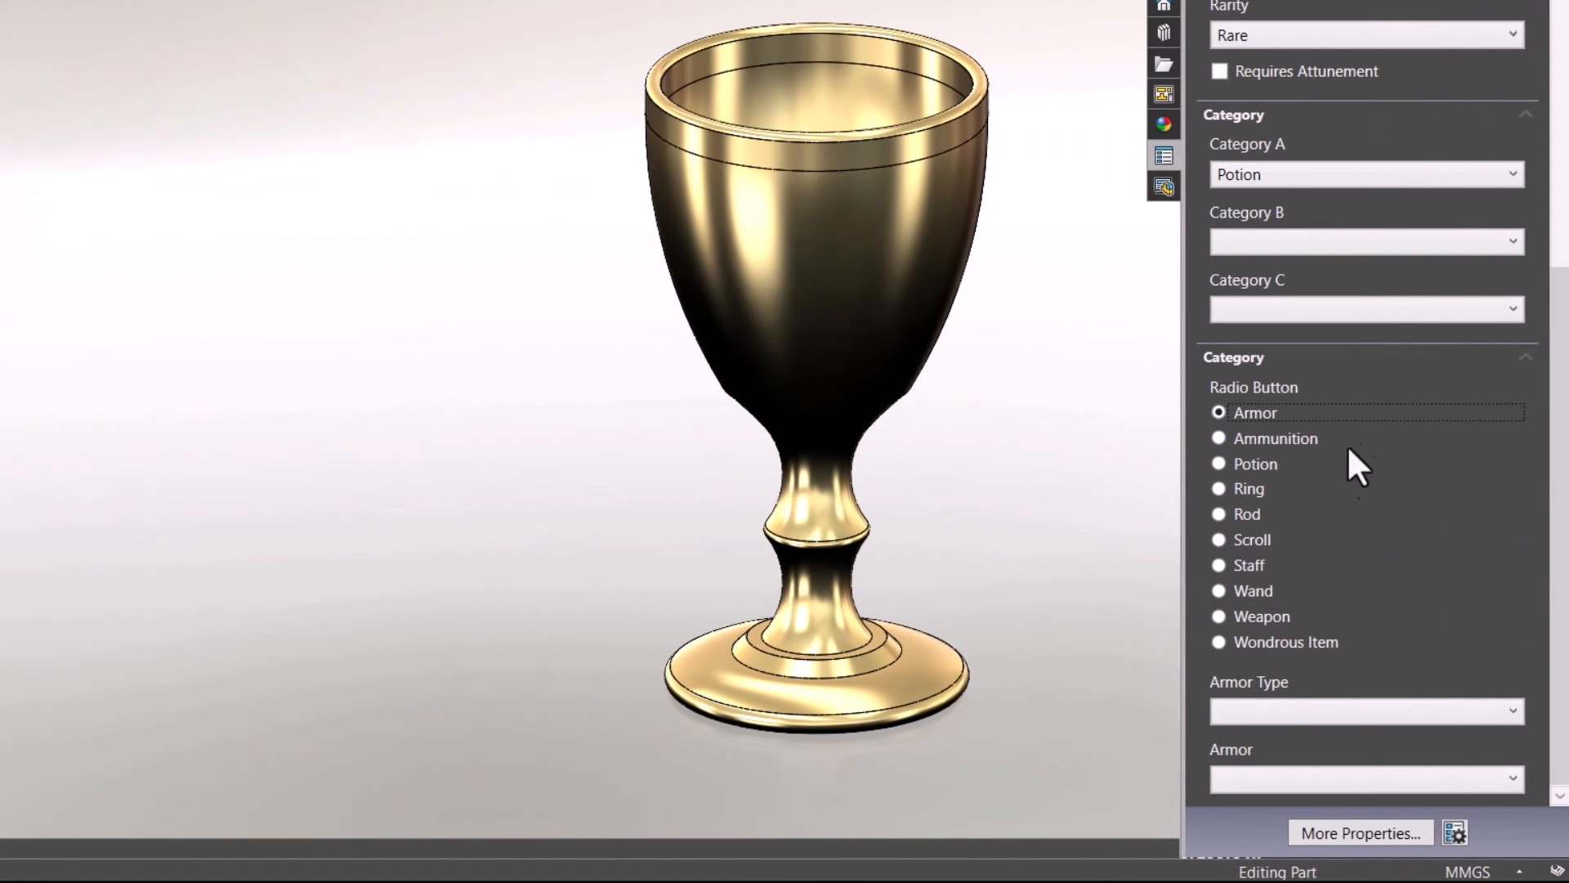
# - Test the dependent lists on the chalice by choosing Medium Armor as the armor type and Hide as the armor
pyautogui.click(1286, 708)
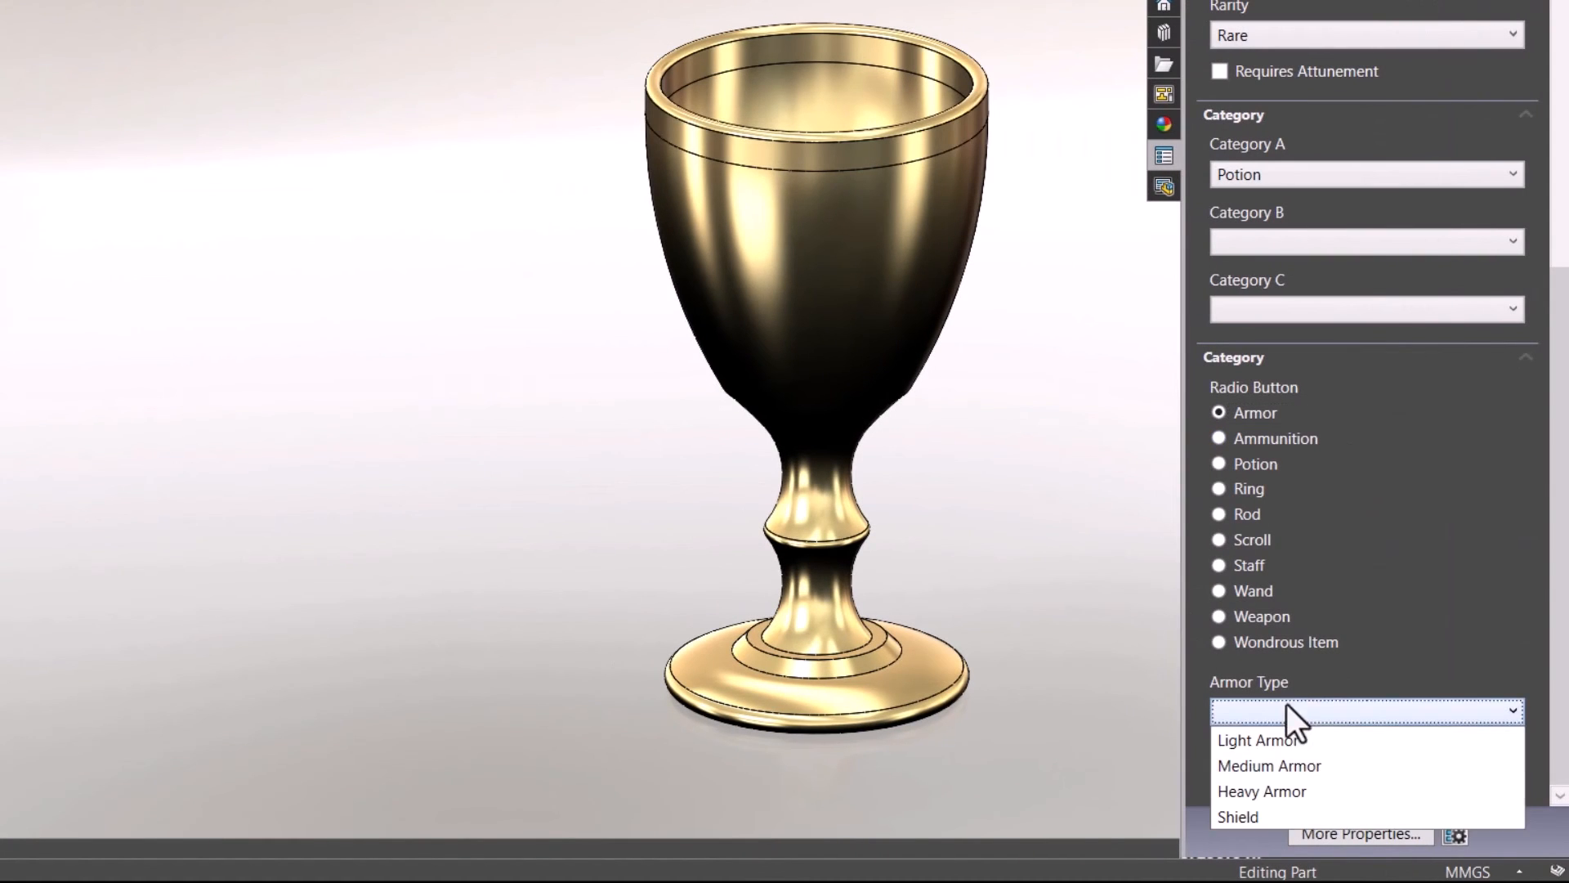
pyautogui.click(1298, 765)
pyautogui.click(1301, 777)
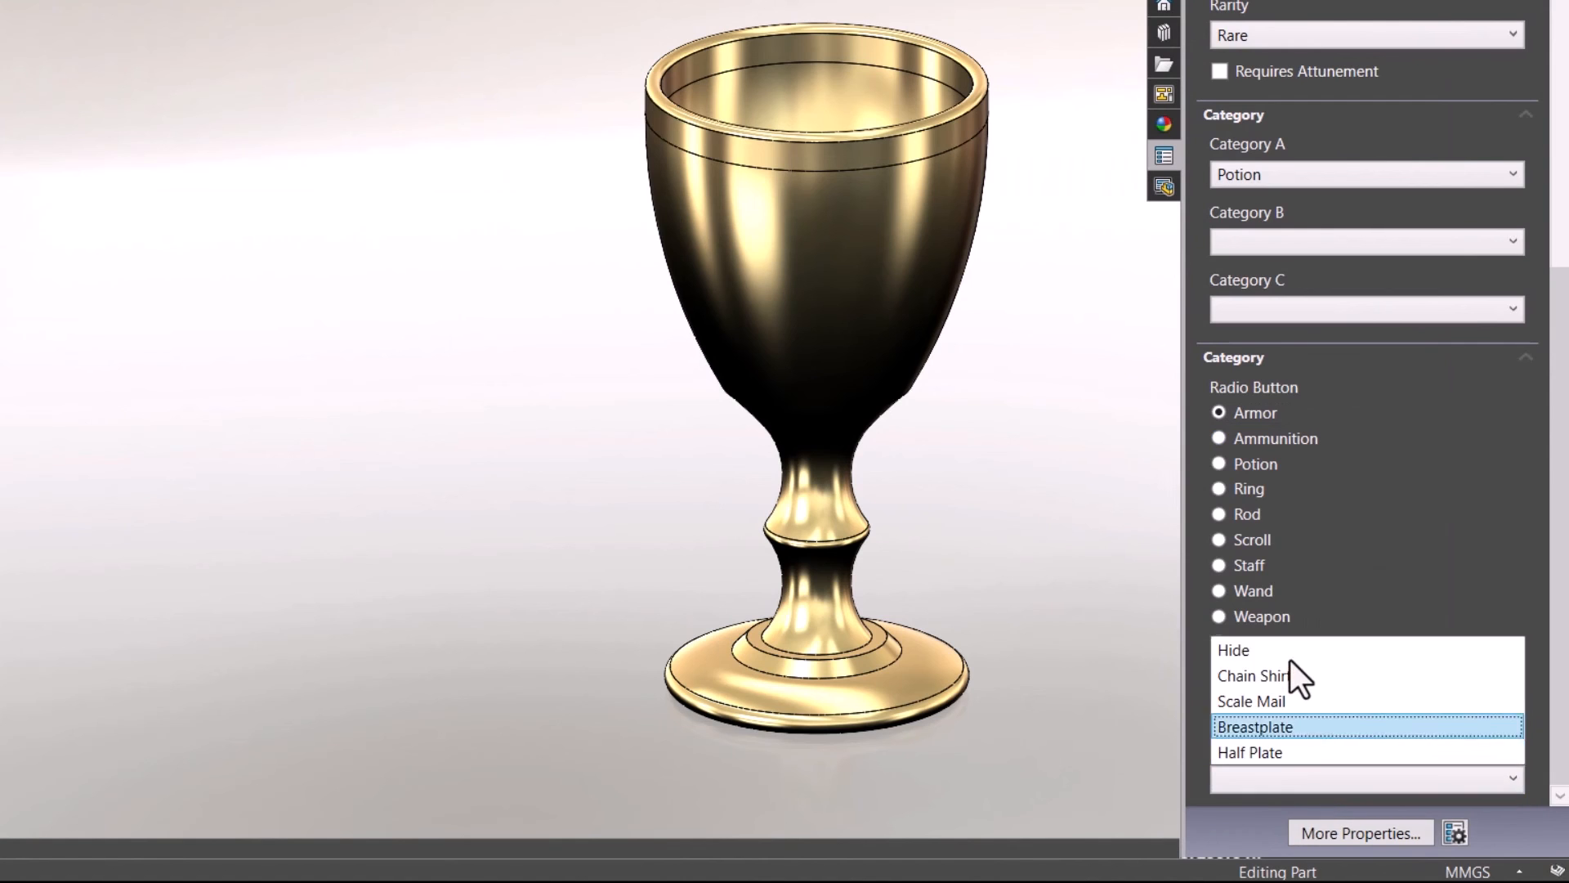
pyautogui.click(1307, 649)
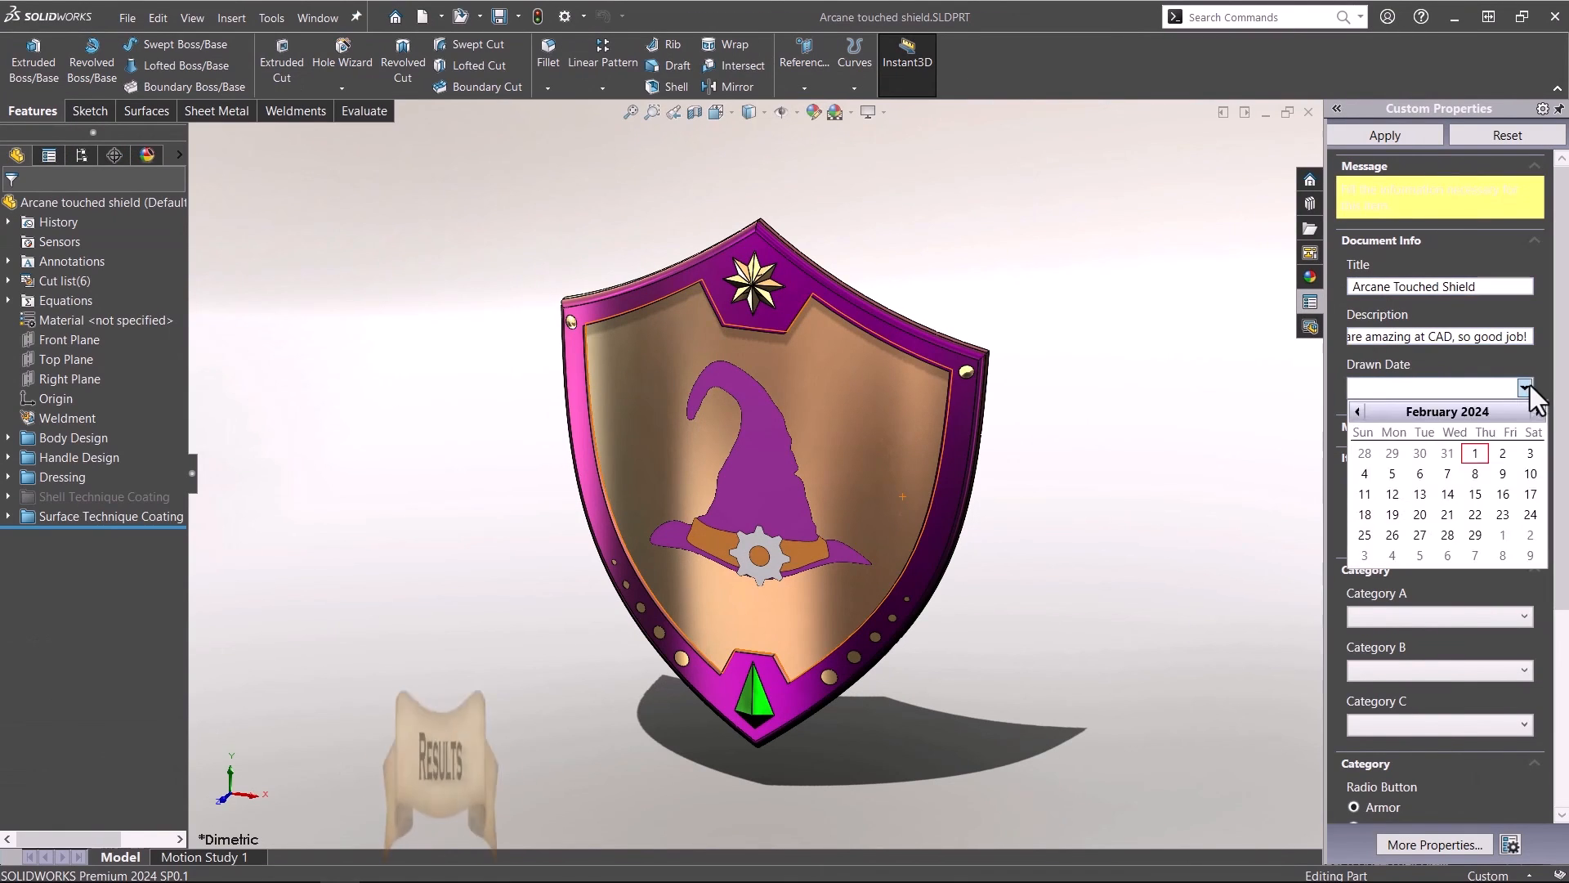
# - Set the Arcane Touched Shield's drawn date to 2/1/2024 and its rarity to Rare
pyautogui.click(1465, 459)
pyautogui.click(1526, 586)
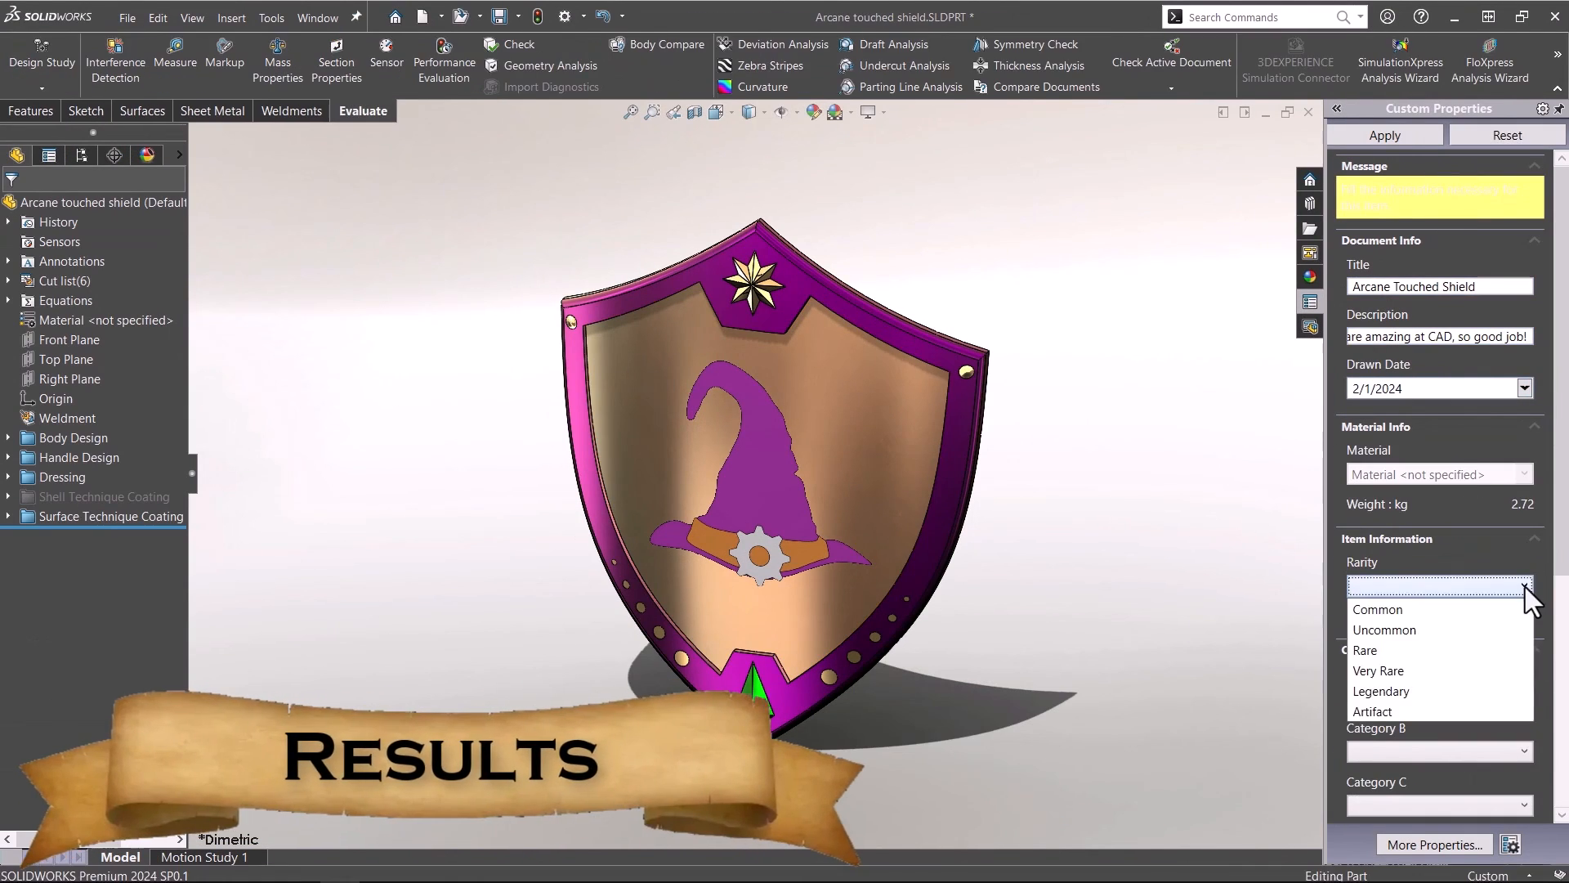
pyautogui.click(1471, 650)
# - Mark the shield as requiring attunement and enter the attunement condition "By a CAD user."
pyautogui.click(1355, 615)
pyautogui.click(1454, 666)
pyautogui.write('By a CAD user.')
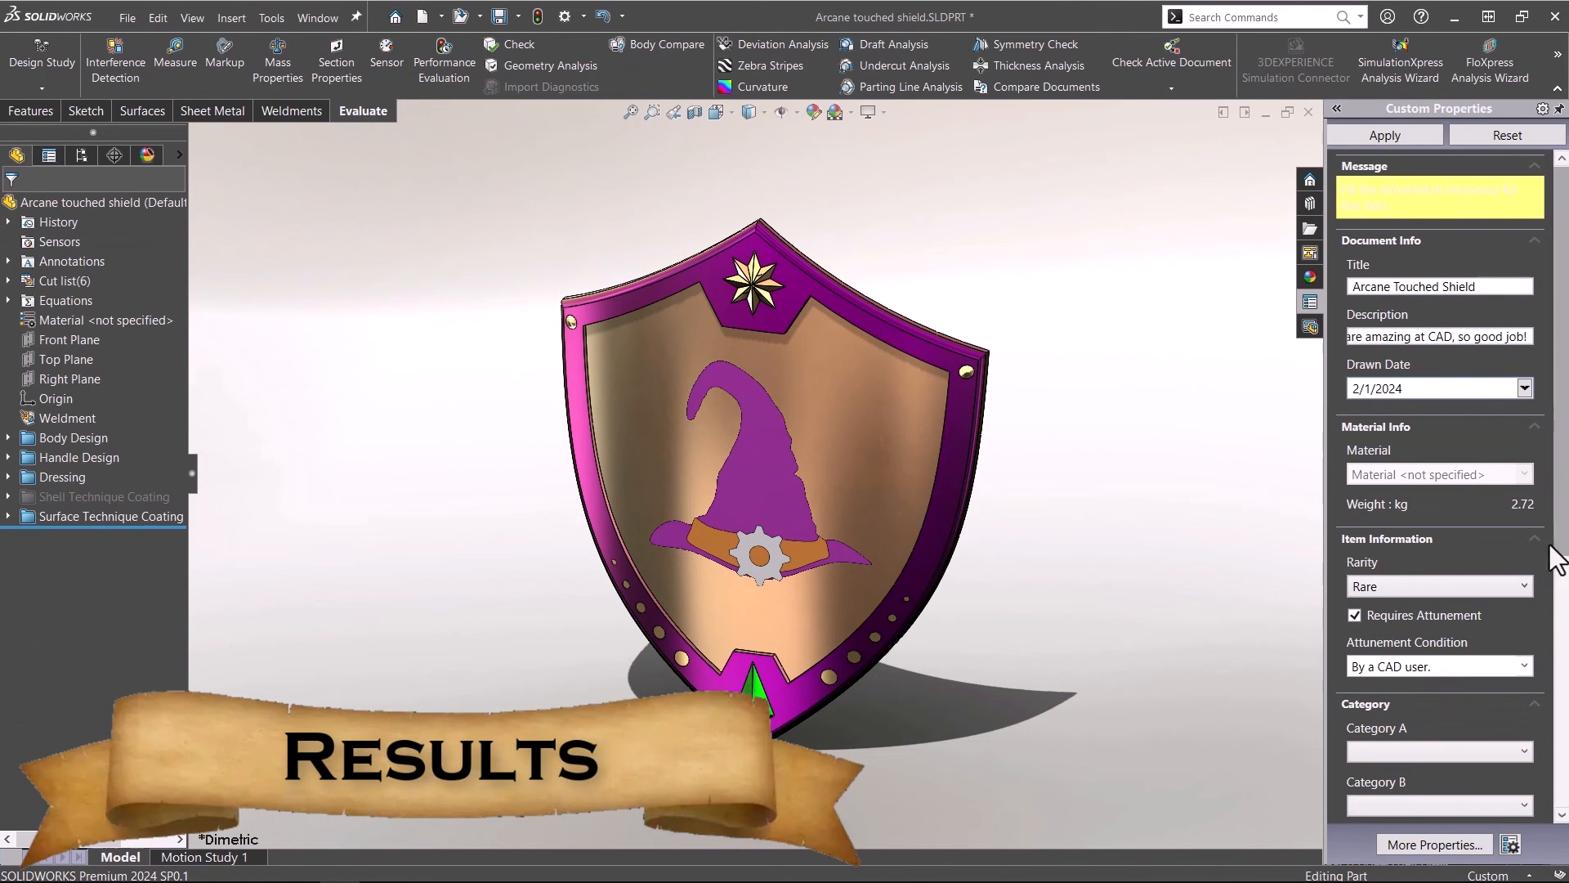
# - Set the shield's Category A to Armor and Category B to Shield
pyautogui.moveTo(1552, 556); pyautogui.dragTo(1553, 641)
pyautogui.click(1483, 605)
pyautogui.click(1484, 627)
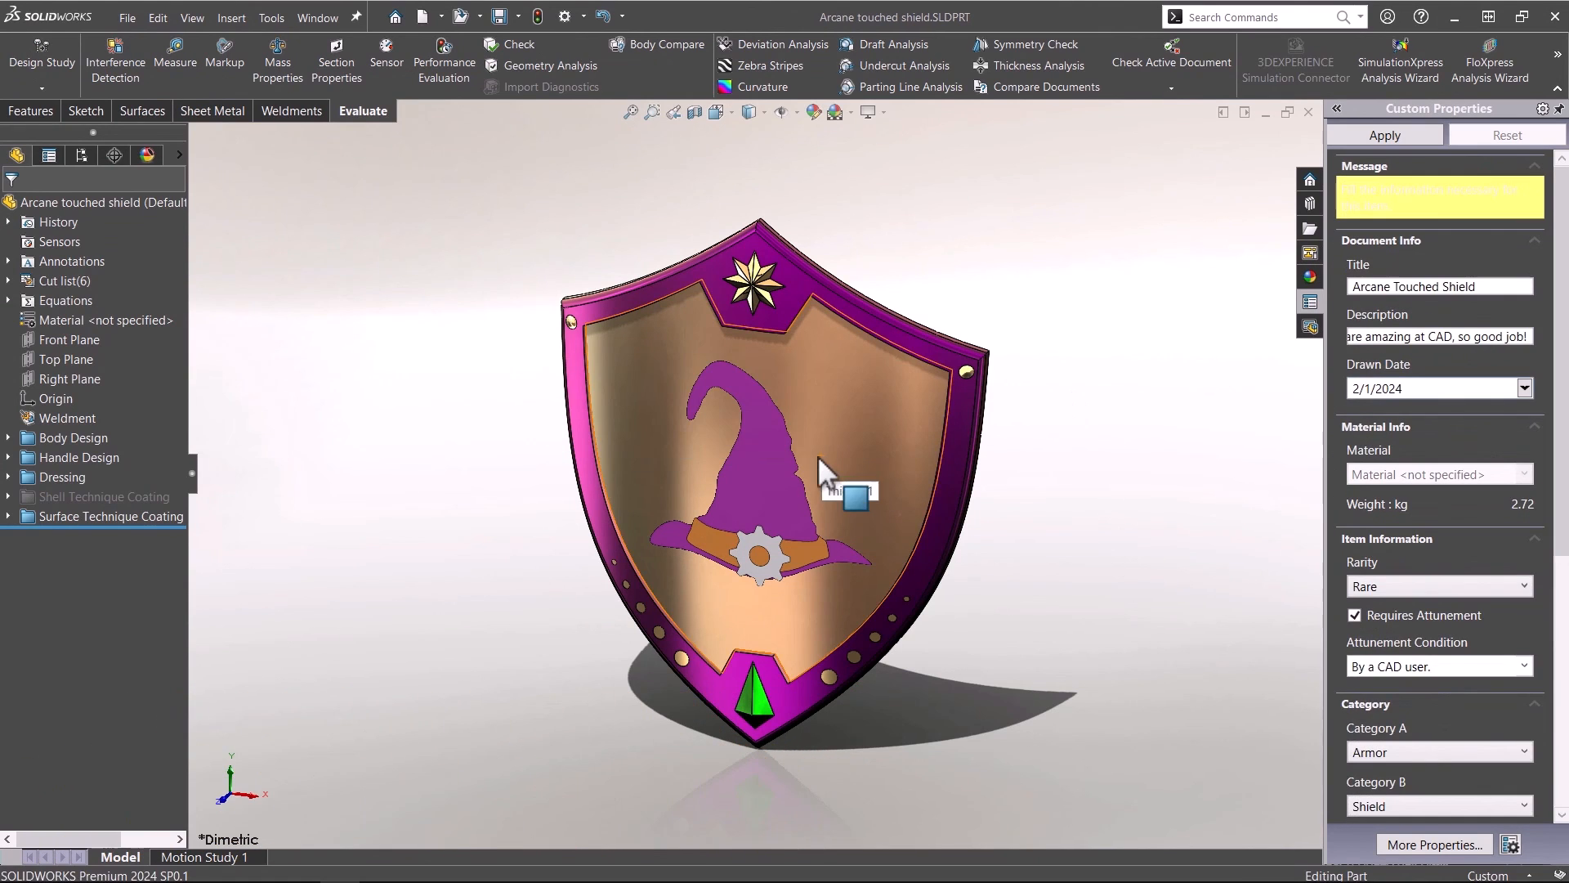
# - Review the shield's configuration-specific properties in the file properties dialog and close it
pyautogui.click(127, 18)
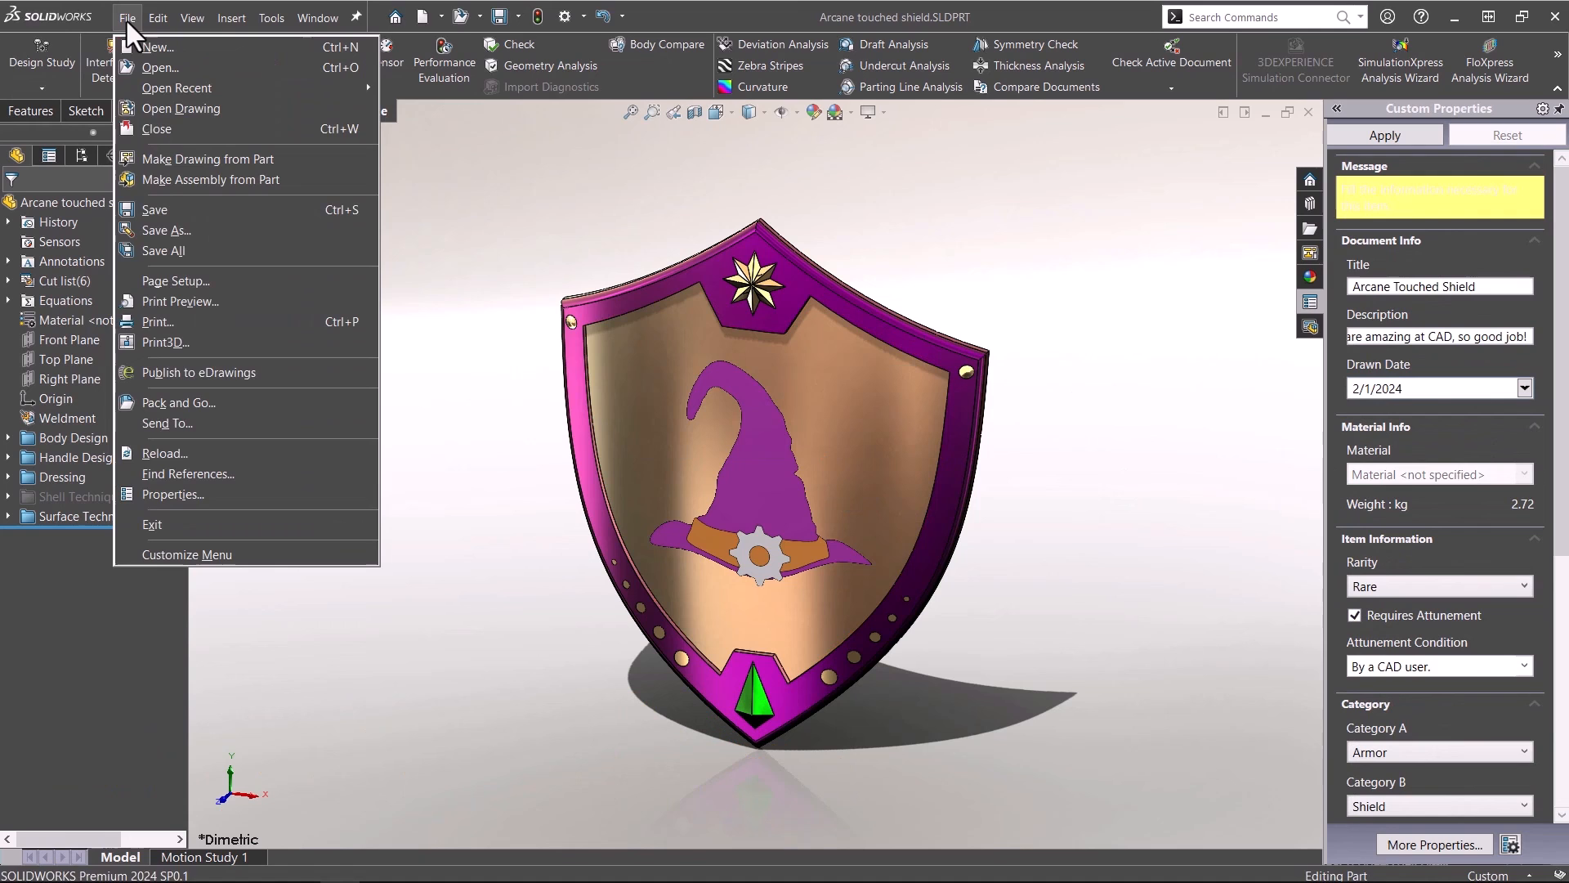
pyautogui.click(182, 494)
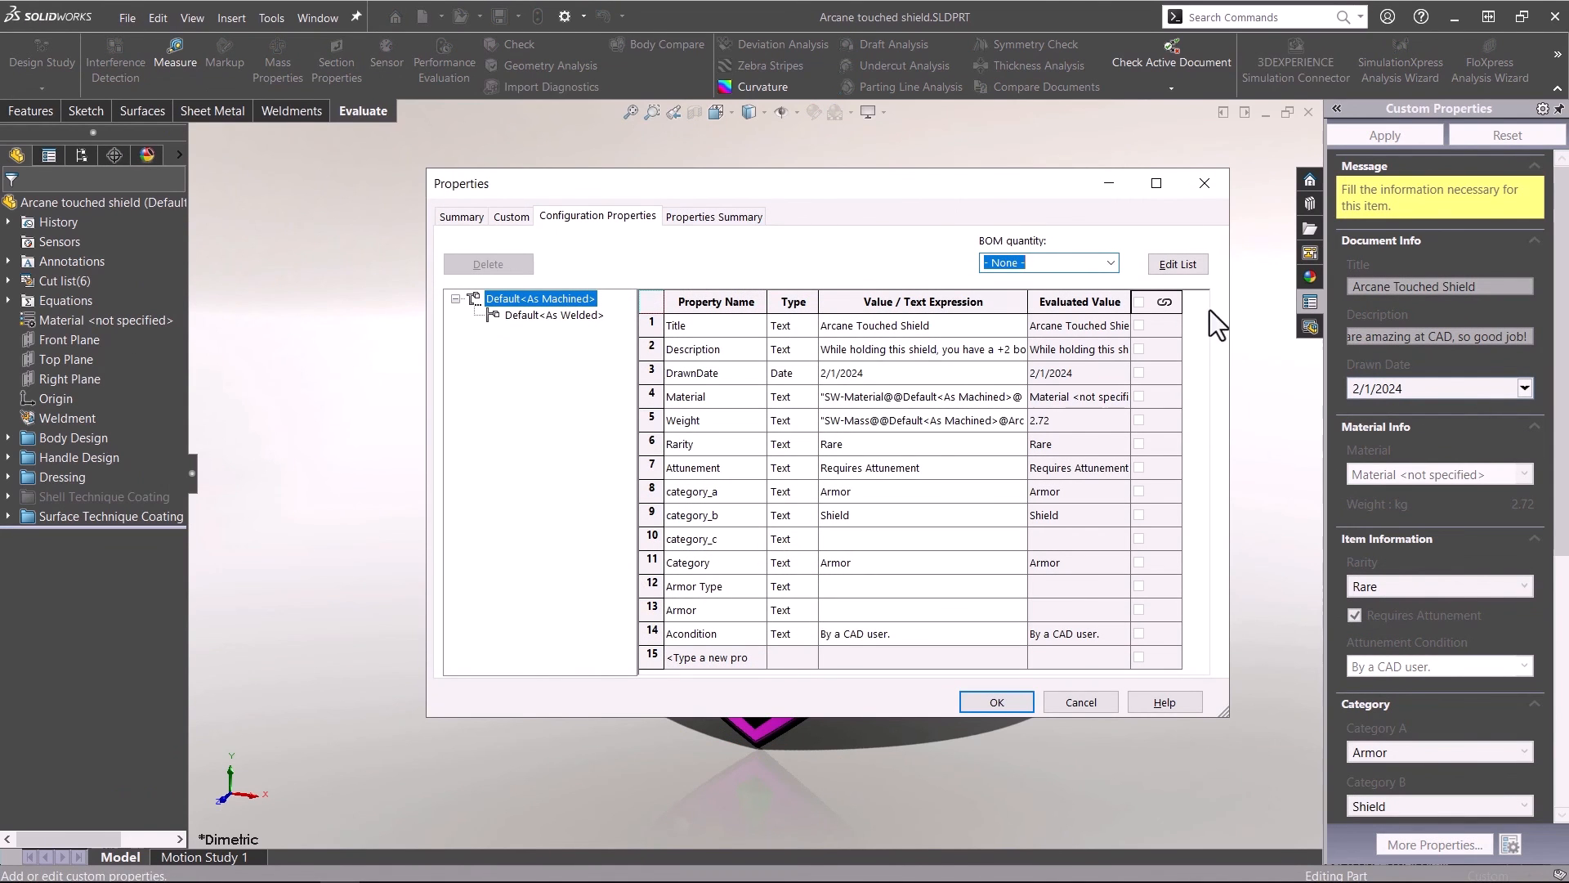
pyautogui.click(983, 708)
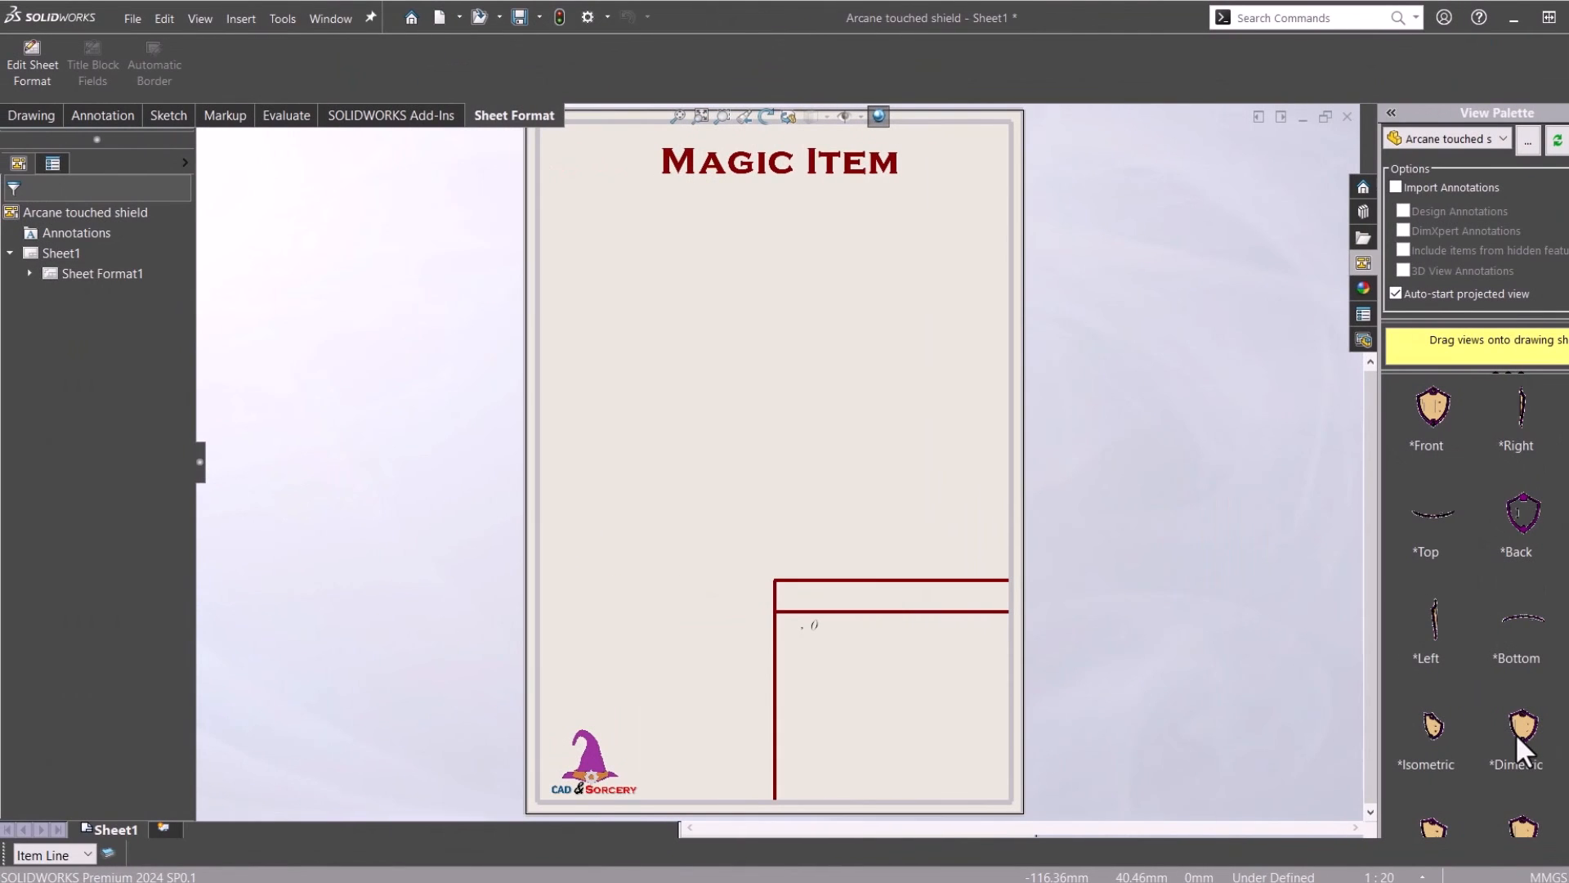
# - Place the shield's Dimetric view above the description box on the Magic Item sheet and set the sheet scale to 1:7
pyautogui.click(1527, 735)
pyautogui.moveTo(1525, 726); pyautogui.dragTo(786, 389)
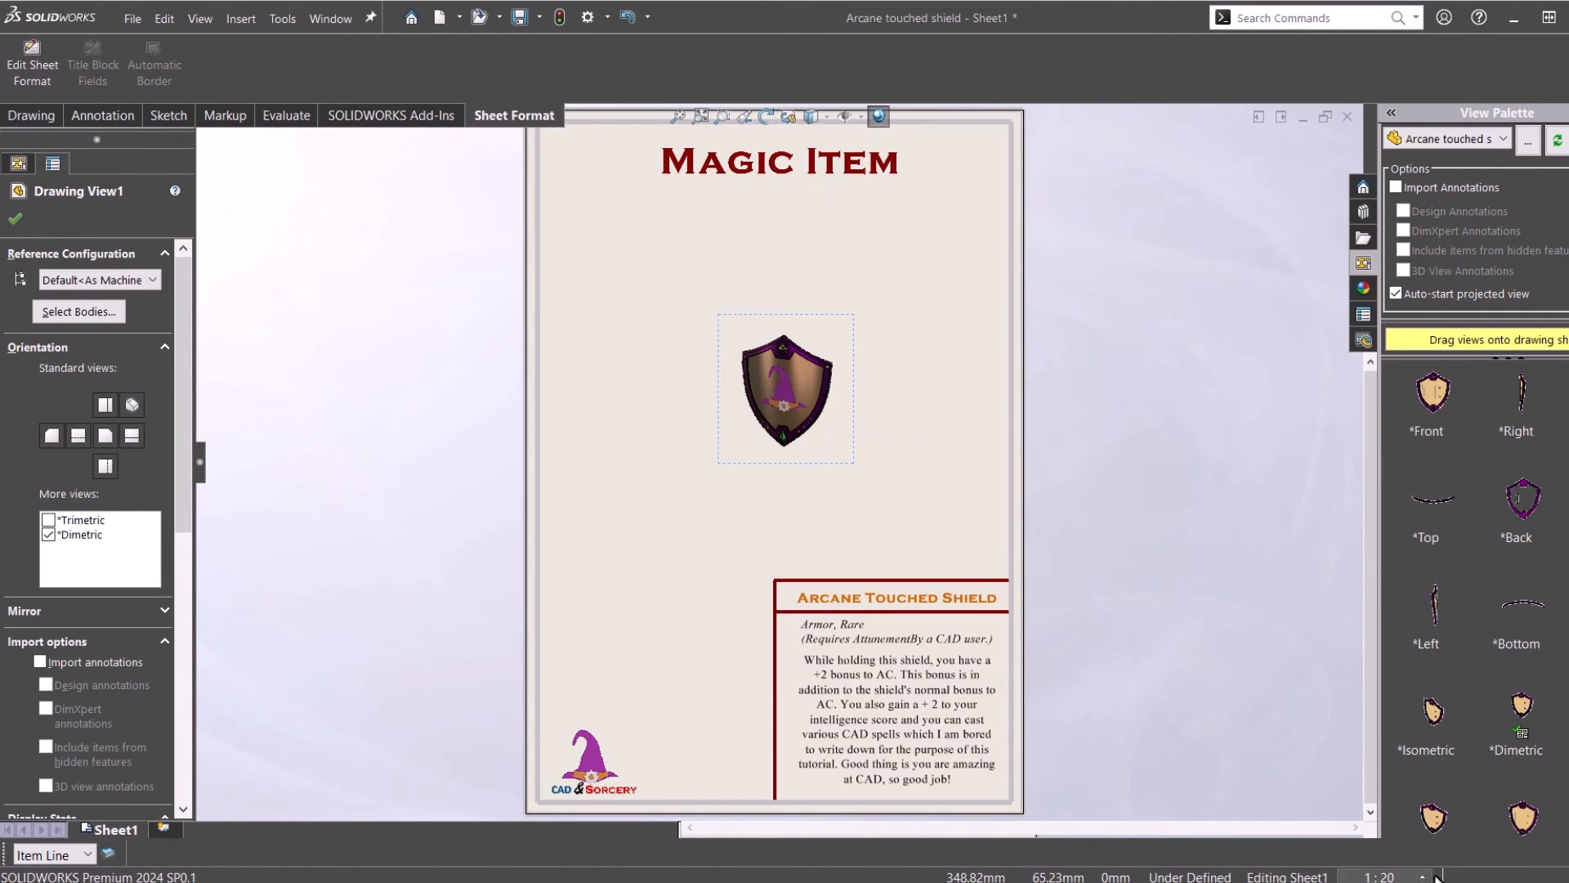
pyautogui.click(1380, 876)
pyautogui.click(1390, 837)
pyautogui.write('7')
pyautogui.click(815, 488)
pyautogui.moveTo(963, 494); pyautogui.dragTo(966, 493)
pyautogui.click(1125, 502)
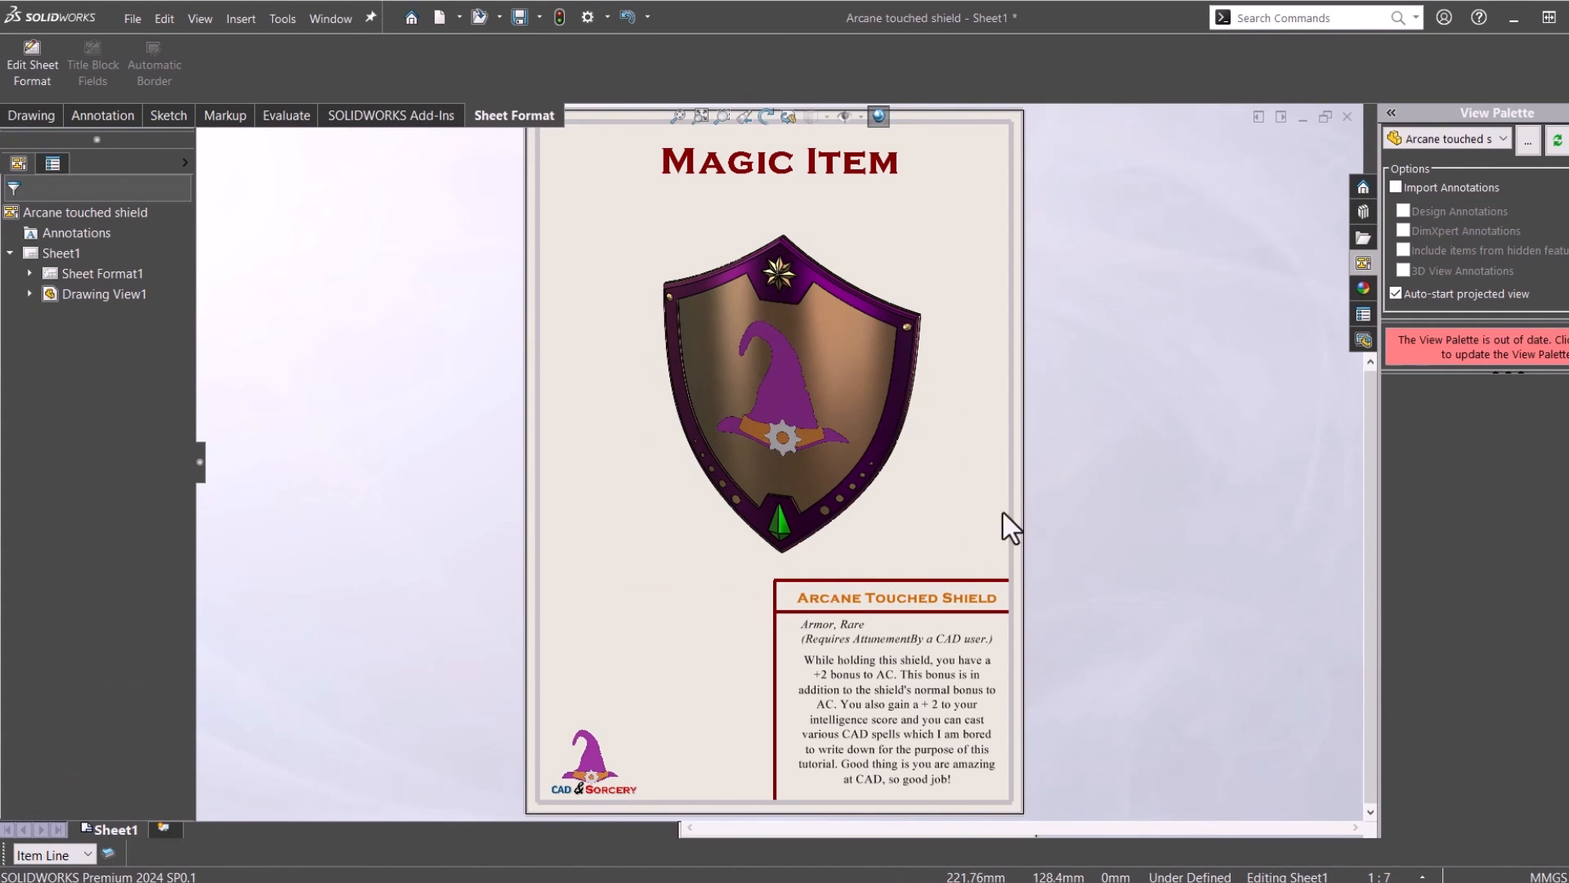